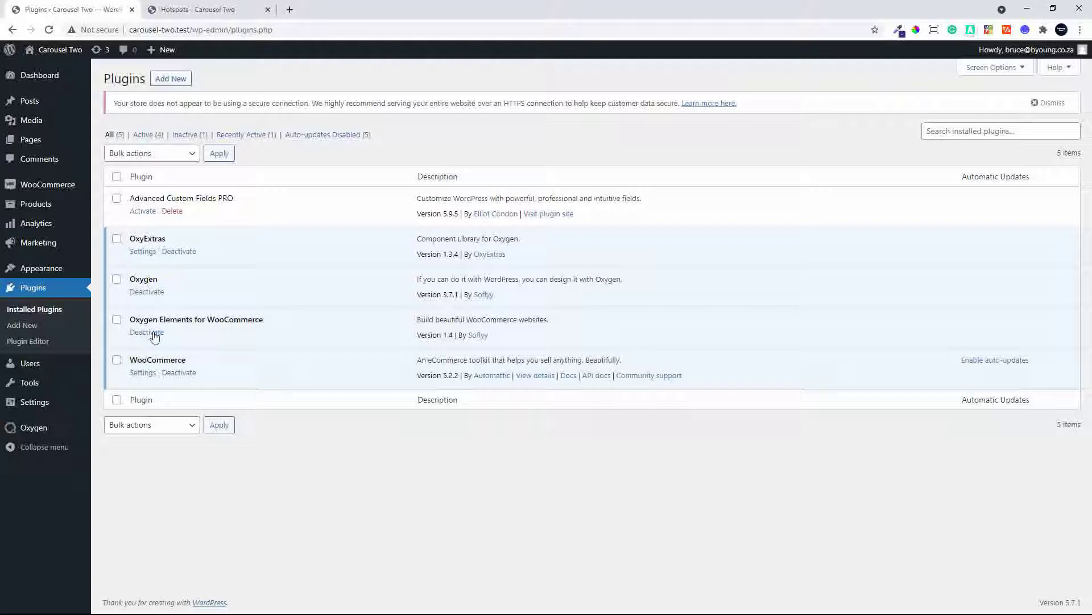
Enable the Hotspots / Popovers component in the OxyExtras general settings and save the changes.
{"action": "mouse_move", "coordinate": [32, 427]}
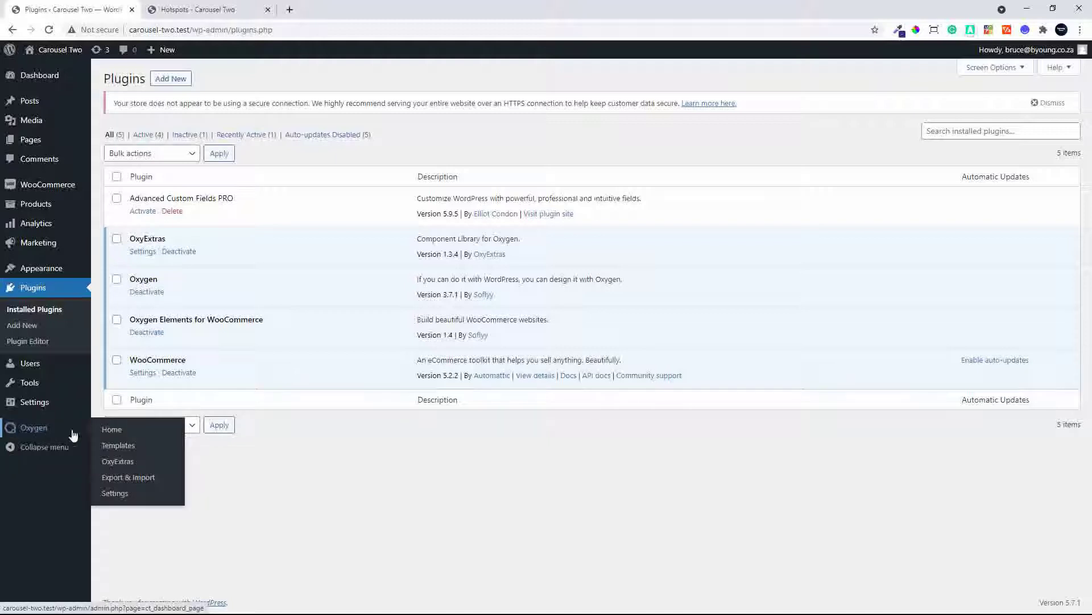
{"action": "left_click", "coordinate": [112, 465]}
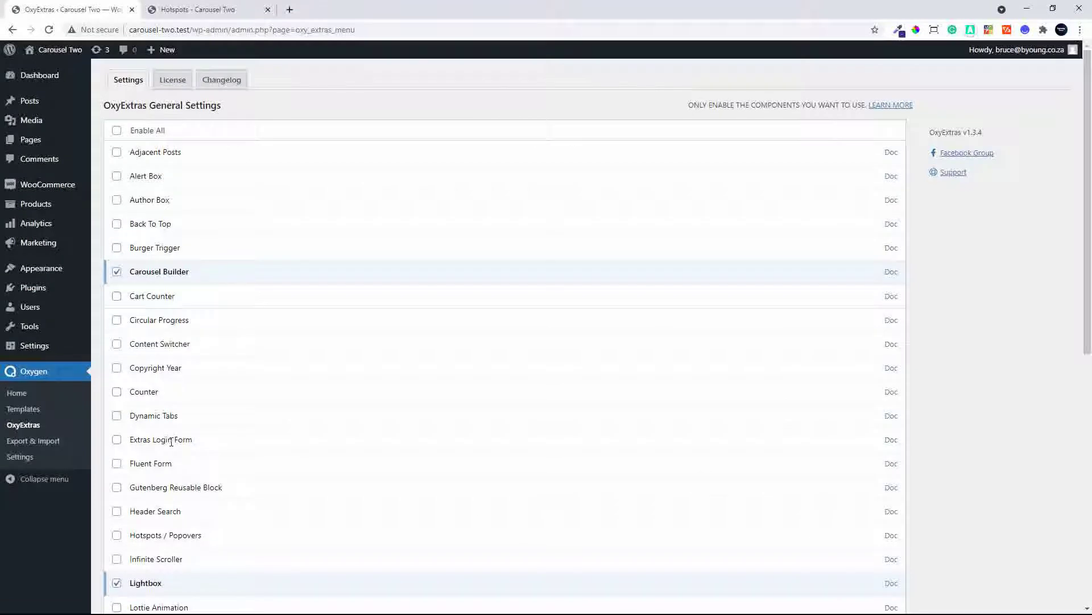
{"action": "left_click", "coordinate": [116, 536]}
{"action": "scroll", "coordinate": [243, 424], "scroll_direction": "down", "scroll_amount": 7}
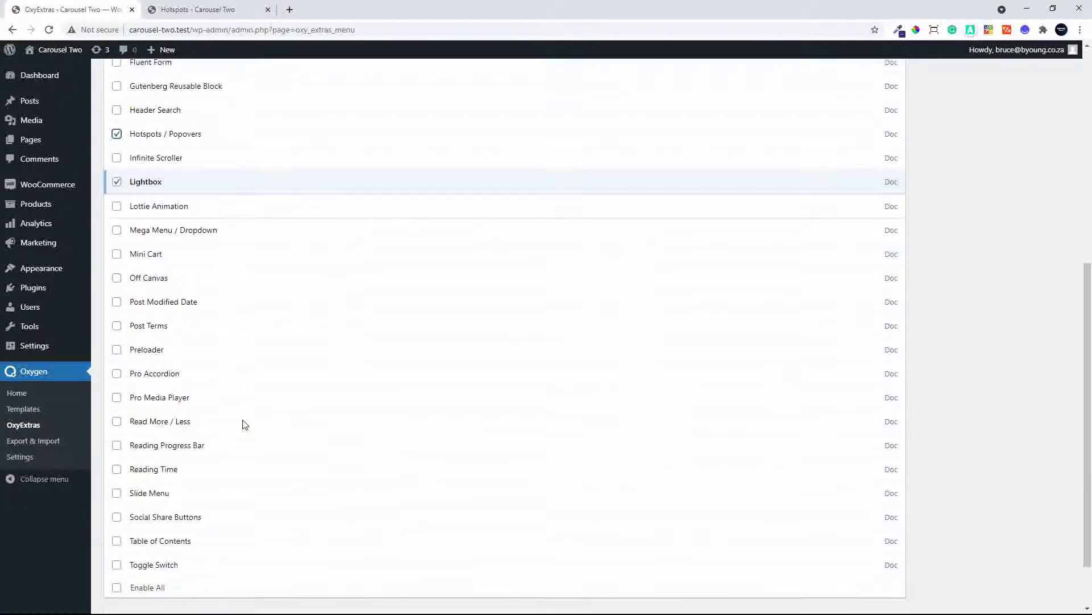
{"action": "scroll", "coordinate": [244, 424], "scroll_direction": "down", "scroll_amount": 1}
{"action": "left_click", "coordinate": [139, 555]}
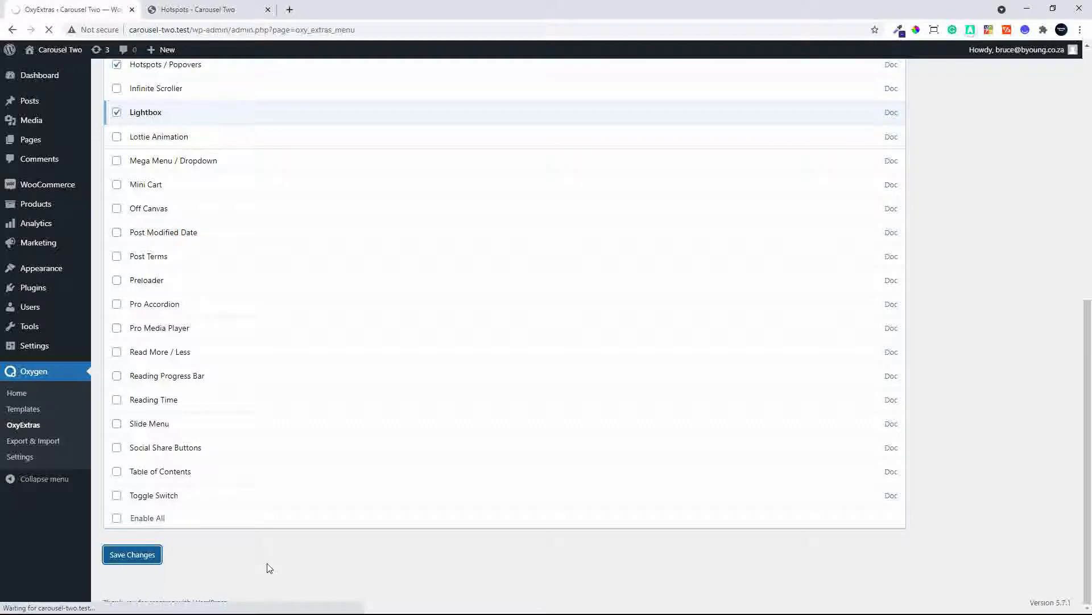
Switch to the site's Hotspots page and open it for editing in the Oxygen visual editor.
{"action": "left_click", "coordinate": [211, 9]}
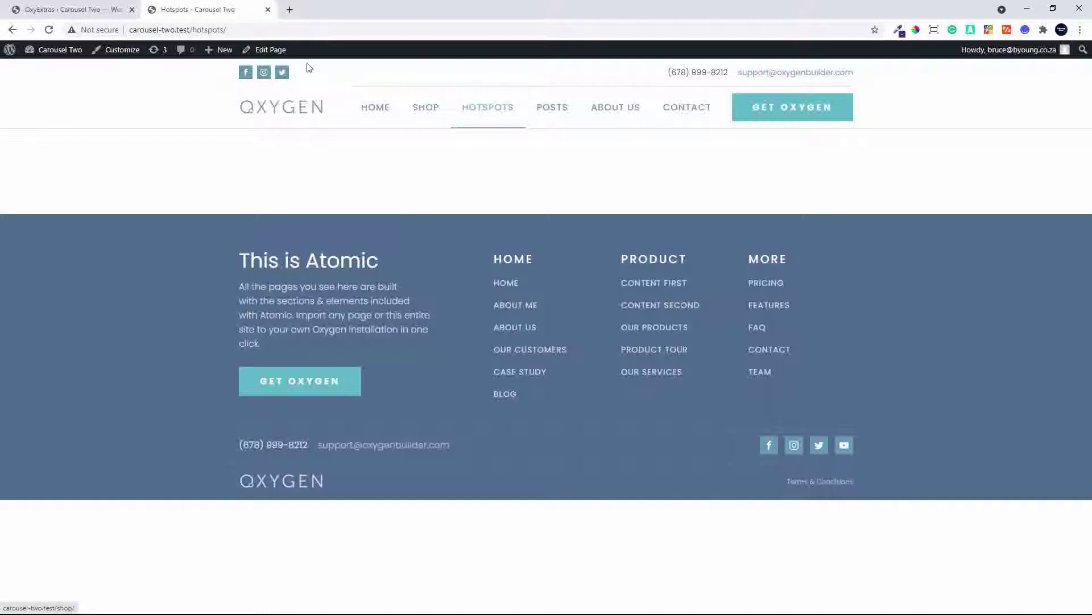
{"action": "left_click", "coordinate": [278, 51]}
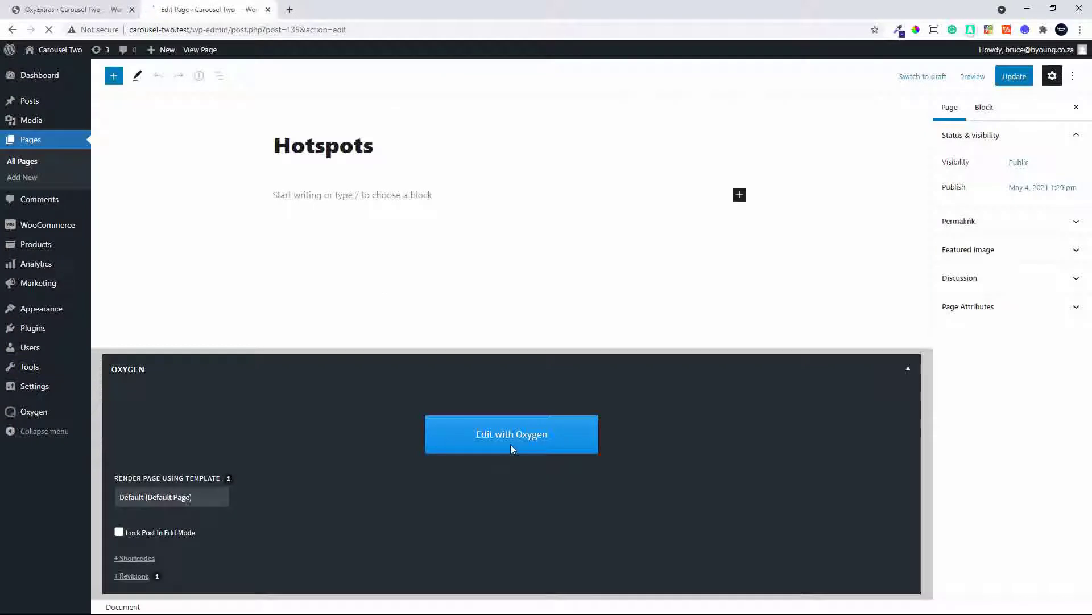
{"action": "left_click", "coordinate": [525, 436]}
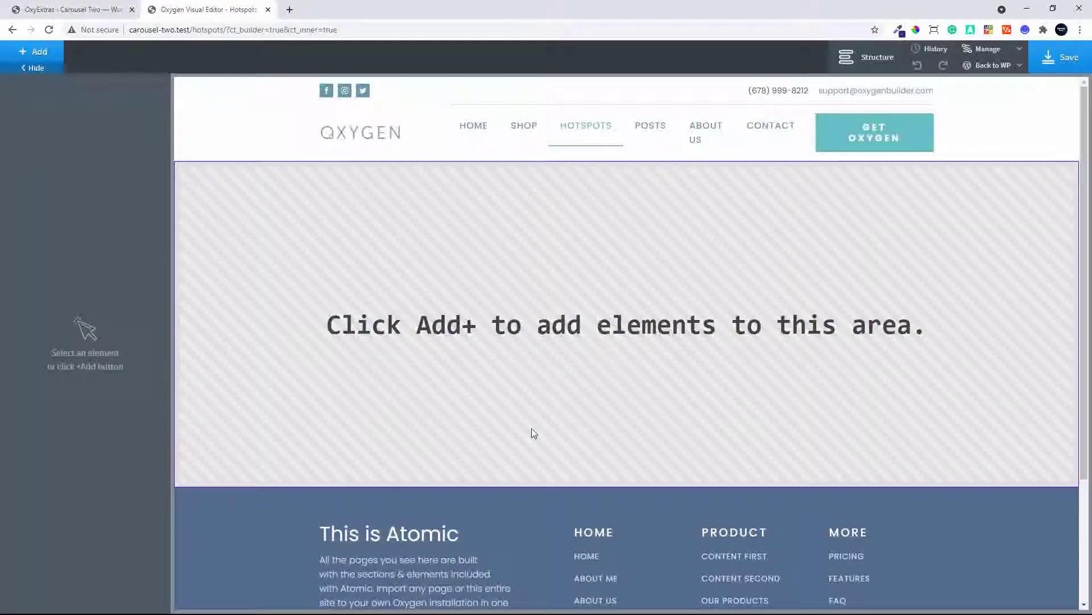
Add a section to the empty Hotspots page and show the page's structure tree.
{"action": "left_click", "coordinate": [39, 52]}
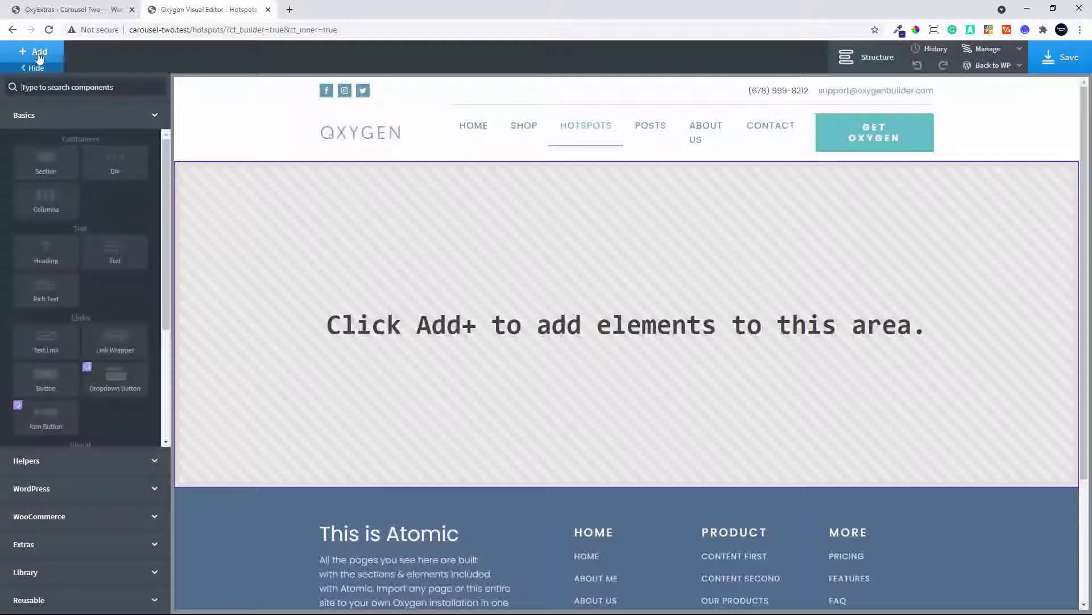
{"action": "left_click", "coordinate": [42, 163]}
{"action": "left_click", "coordinate": [868, 56]}
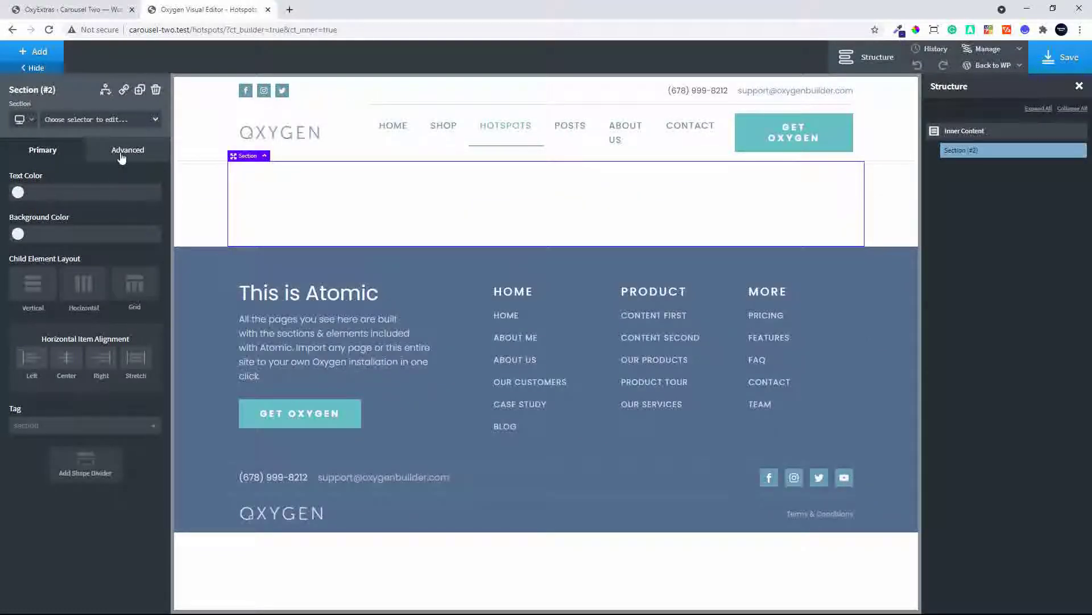
Set the new section's container padding to 0 on all four sides.
{"action": "left_click", "coordinate": [35, 52]}
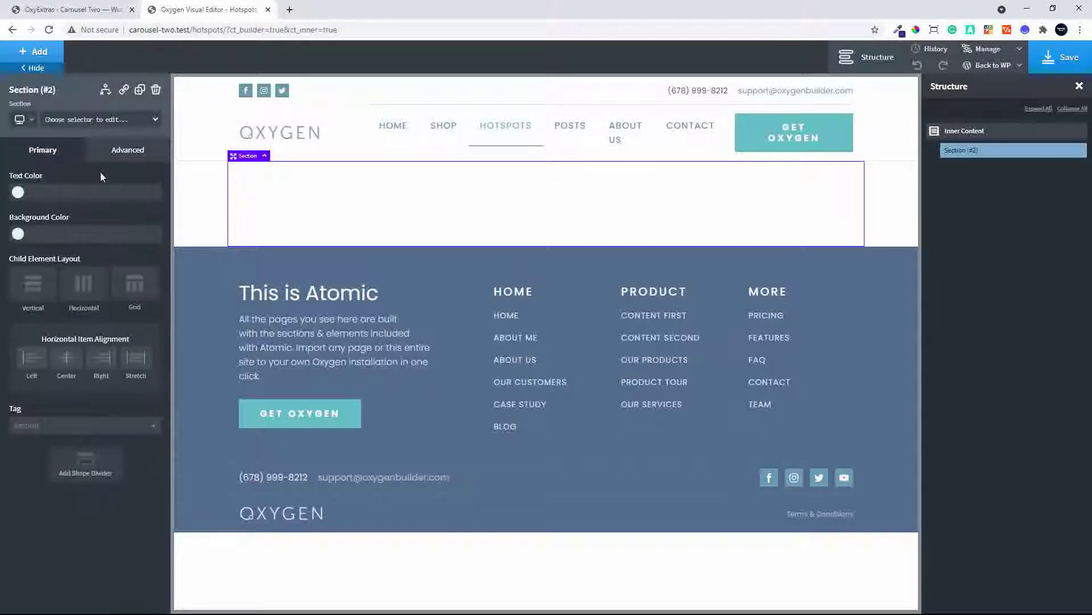
{"action": "left_click", "coordinate": [128, 152]}
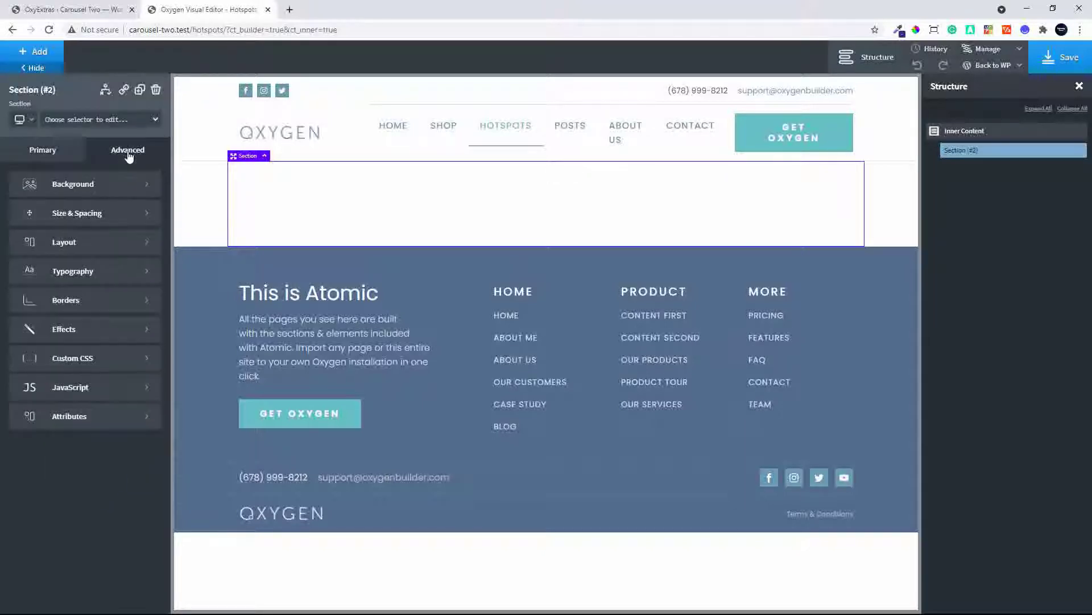
{"action": "left_click", "coordinate": [76, 219]}
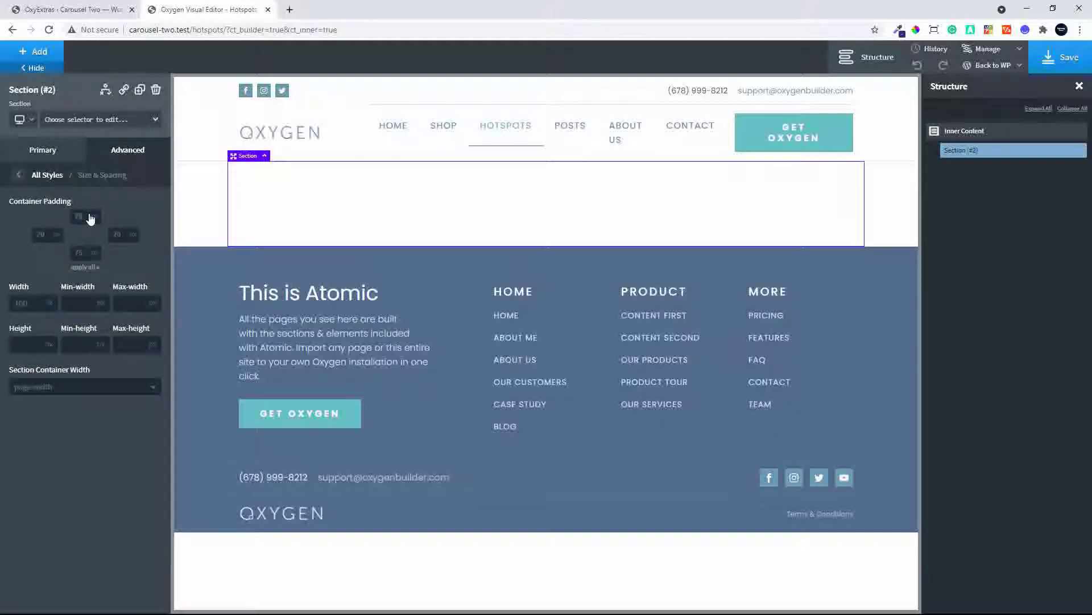
{"action": "type", "text": "0"}
{"action": "left_click", "coordinate": [89, 267]}
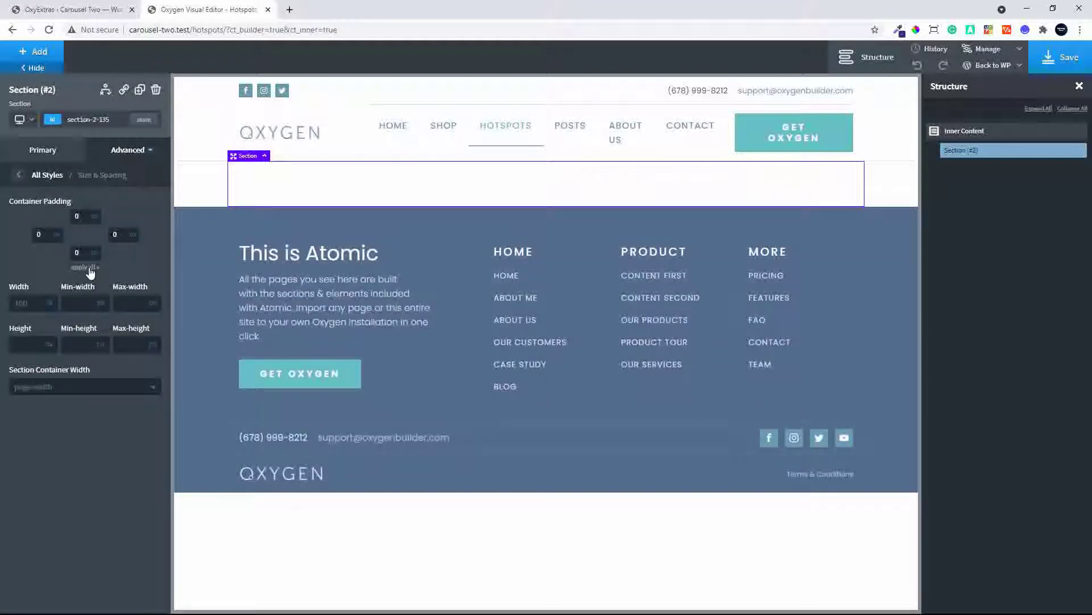
Add an OxyExtras Hotspots element inside the section.
{"action": "left_click", "coordinate": [34, 52]}
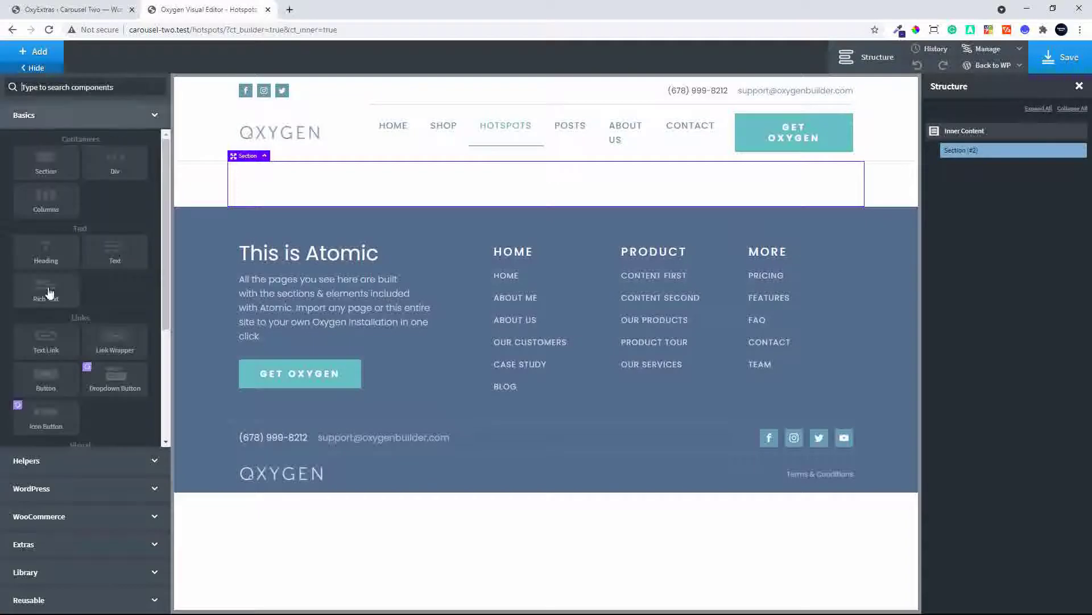
{"action": "left_click", "coordinate": [68, 545]}
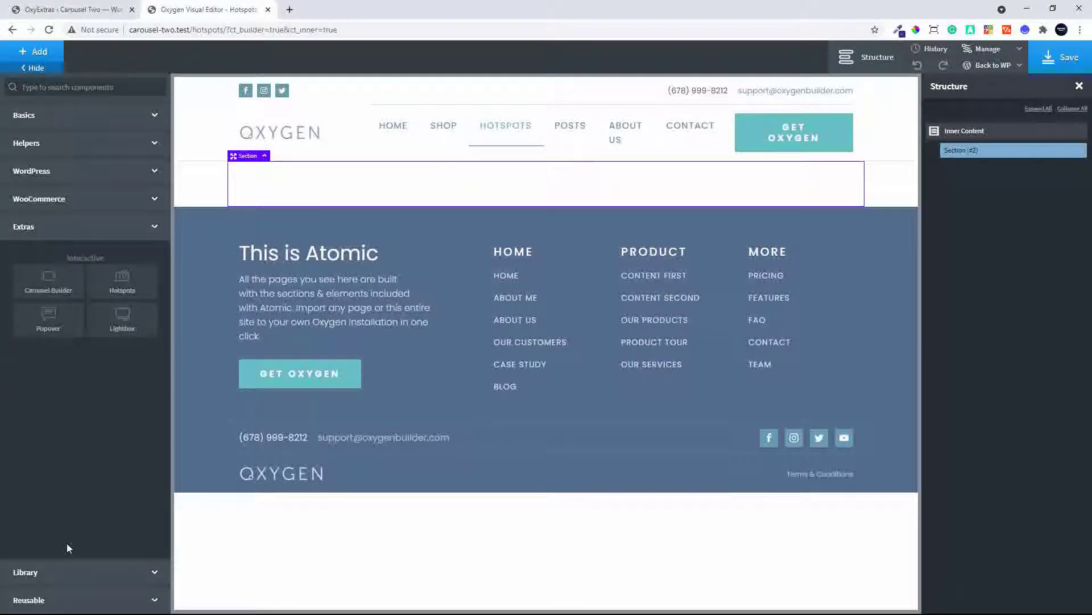
{"action": "left_click", "coordinate": [130, 284]}
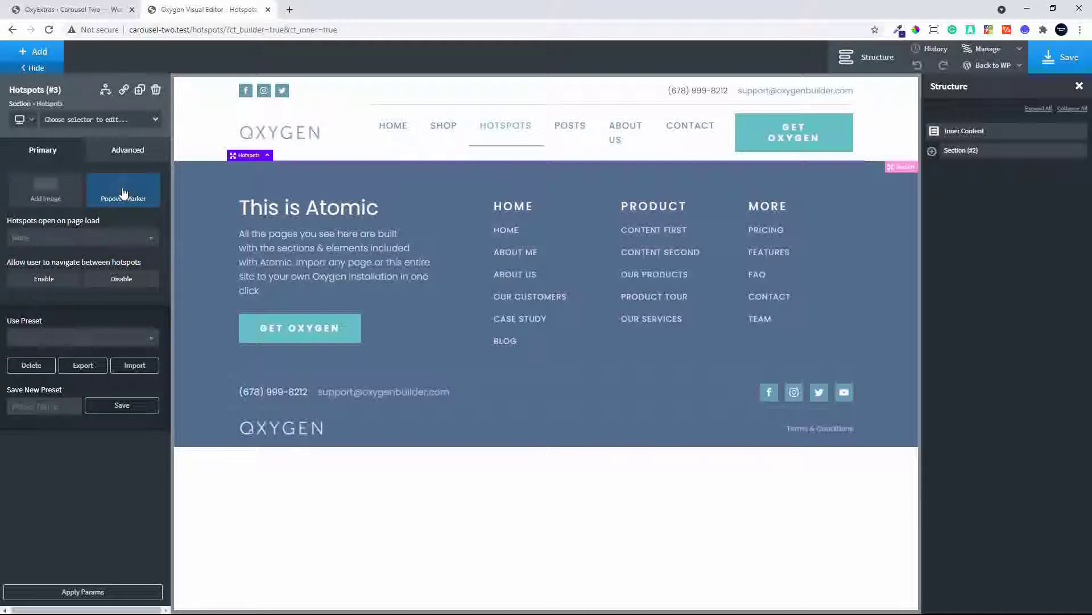
Add an image to the Hotspots element, using Oxygen-Interface.jpg from the media library.
{"action": "left_click", "coordinate": [45, 193]}
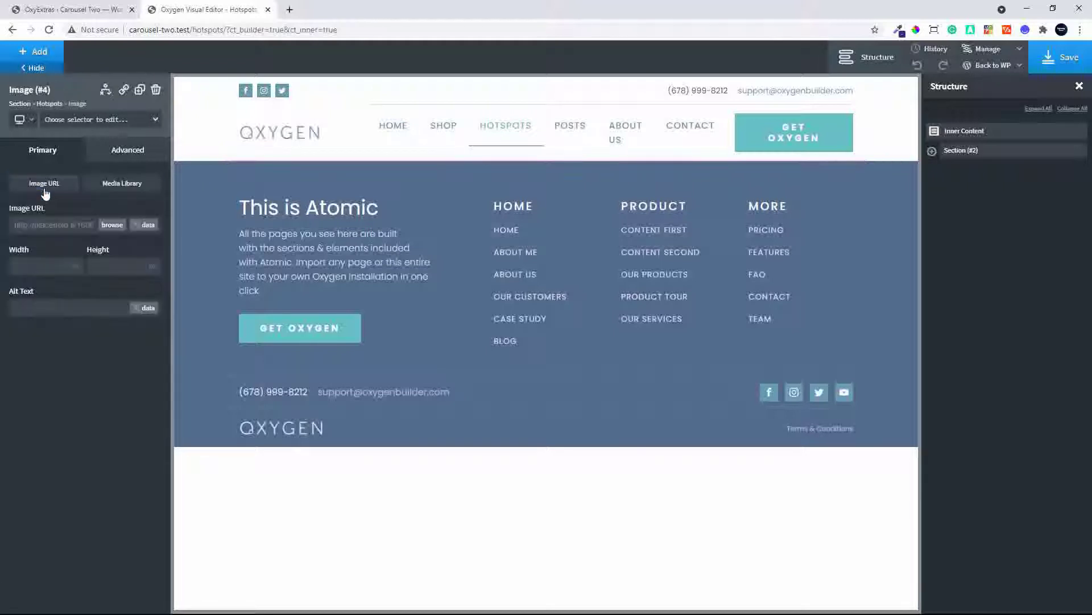
{"action": "left_click", "coordinate": [112, 225]}
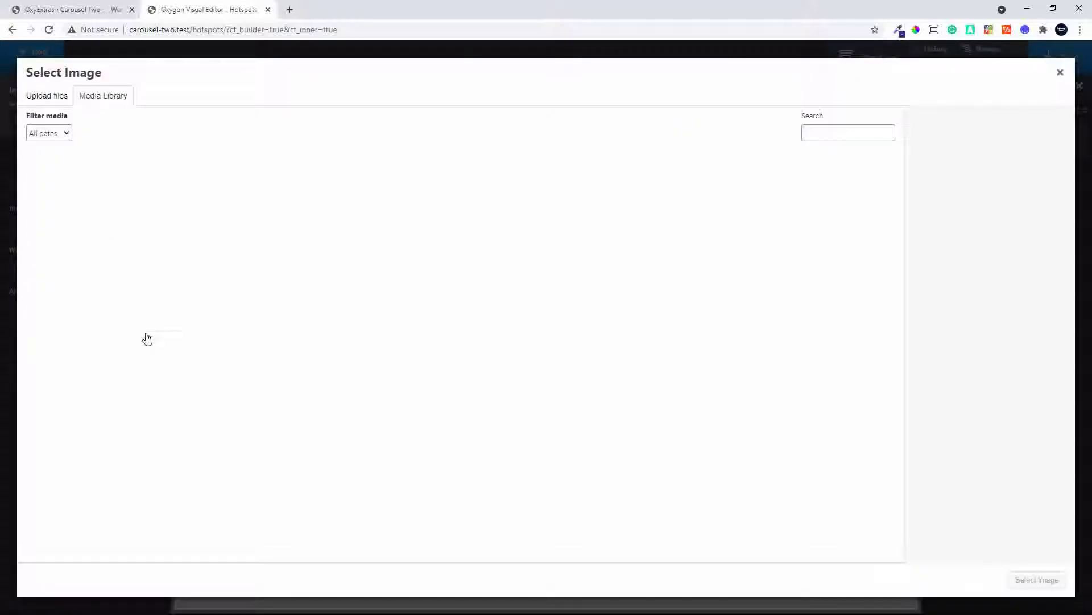
{"action": "left_click", "coordinate": [152, 195]}
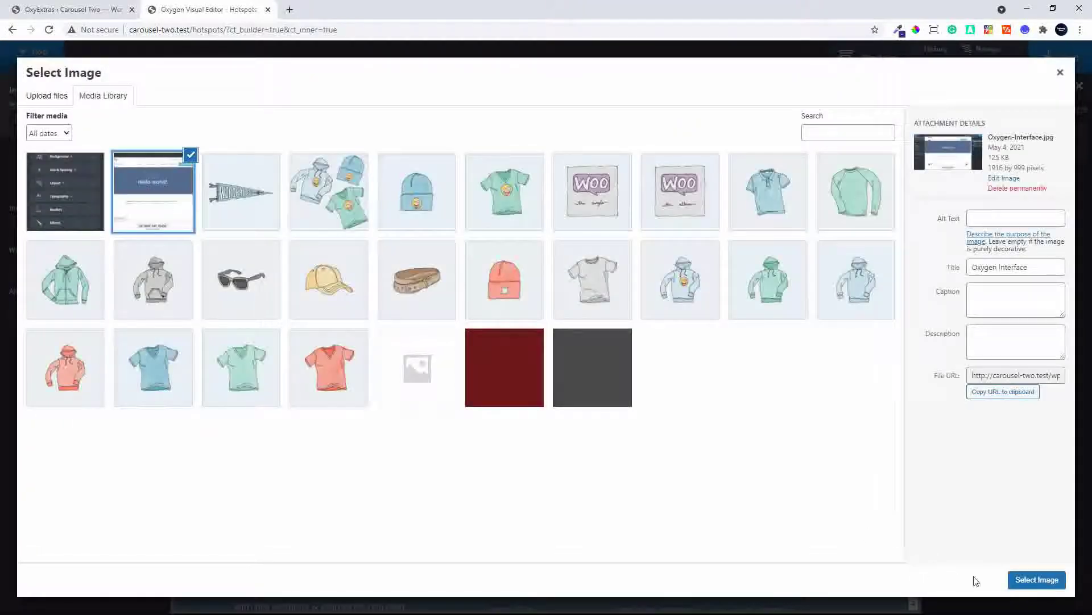
{"action": "left_click", "coordinate": [1023, 580]}
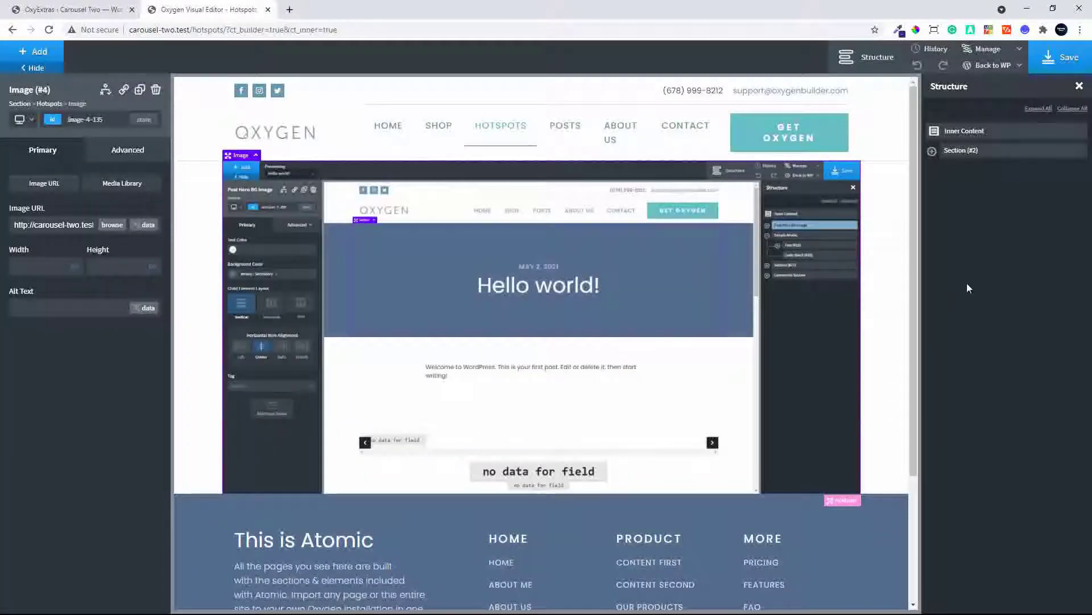
Expand the section's structure tree and add a popover marker to the Hotspots element.
{"action": "left_click", "coordinate": [933, 151]}
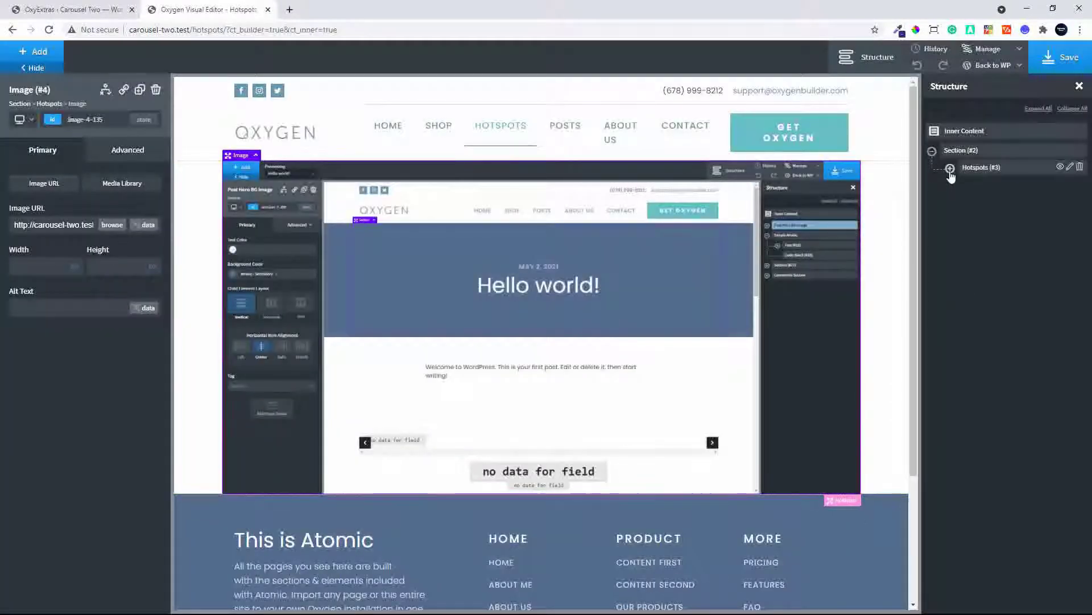
{"action": "left_click", "coordinate": [950, 168]}
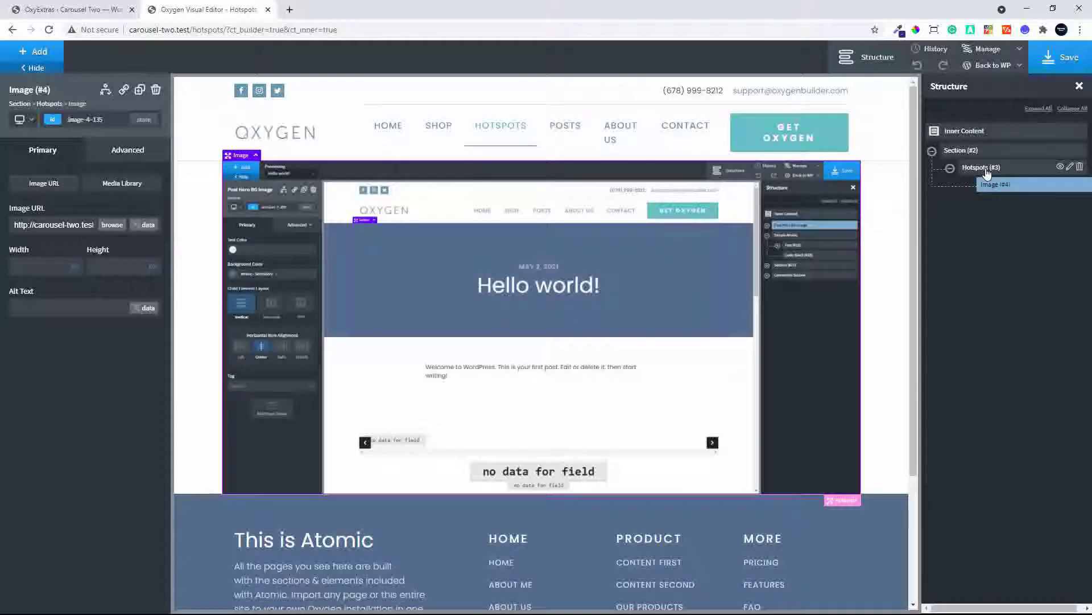
{"action": "left_click", "coordinate": [986, 170]}
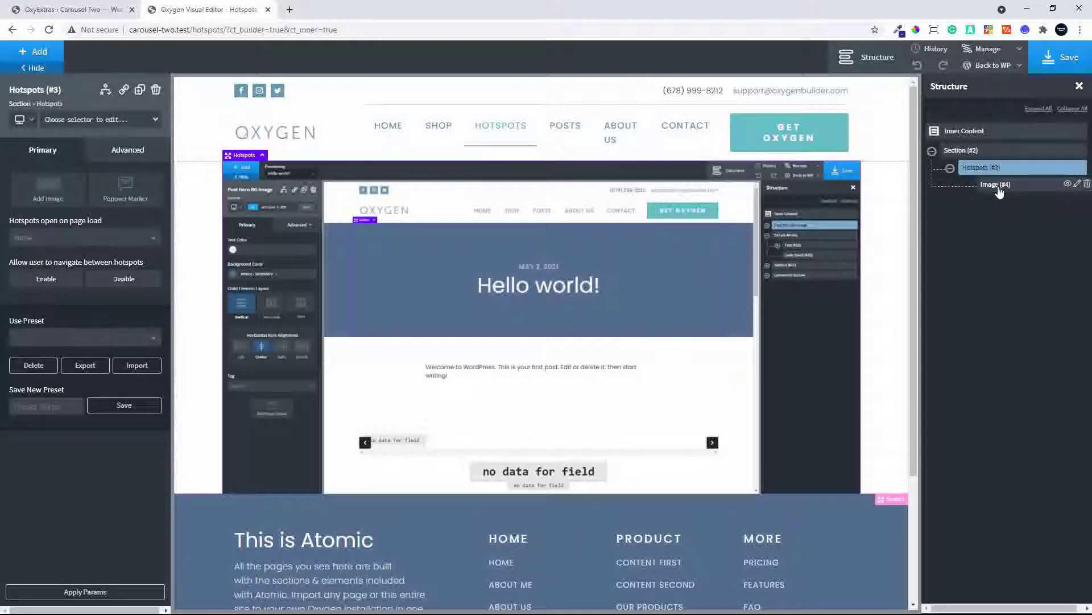
{"action": "left_click", "coordinate": [117, 195]}
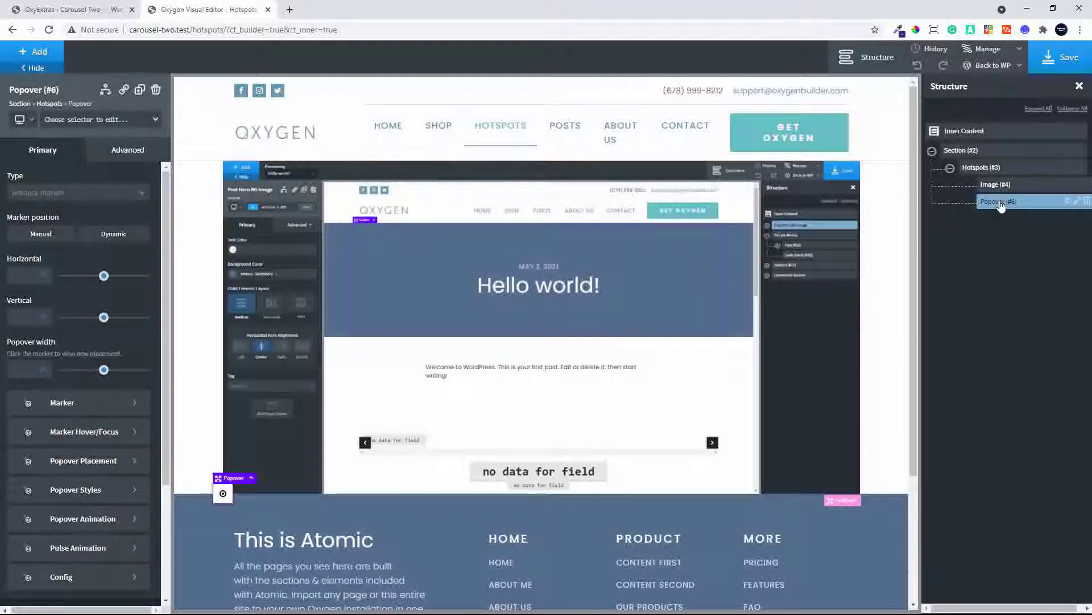
Add an image inside the popover, using Oxygen-Interface-Properties.jpg from the media library.
{"action": "left_click", "coordinate": [39, 52]}
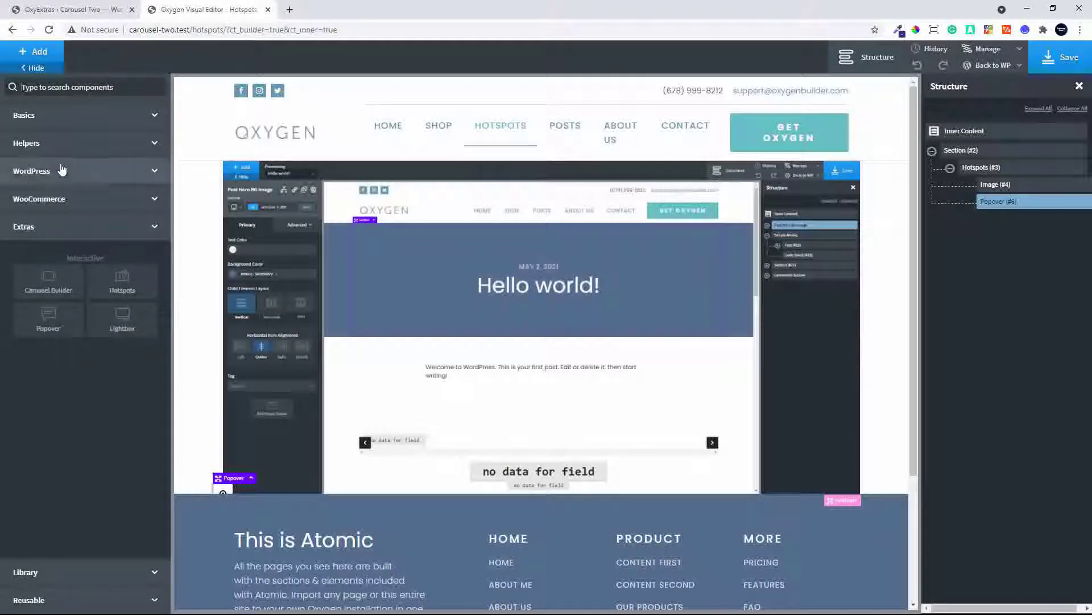
{"action": "left_click", "coordinate": [78, 121]}
{"action": "scroll", "coordinate": [108, 316], "scroll_direction": "down", "scroll_amount": 3}
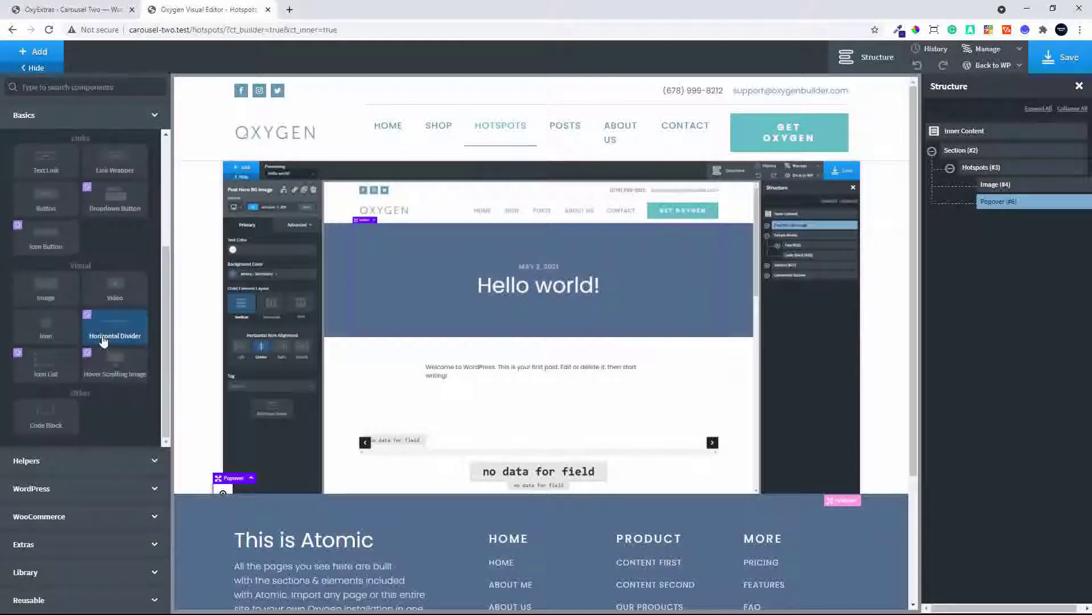
{"action": "left_click", "coordinate": [45, 292]}
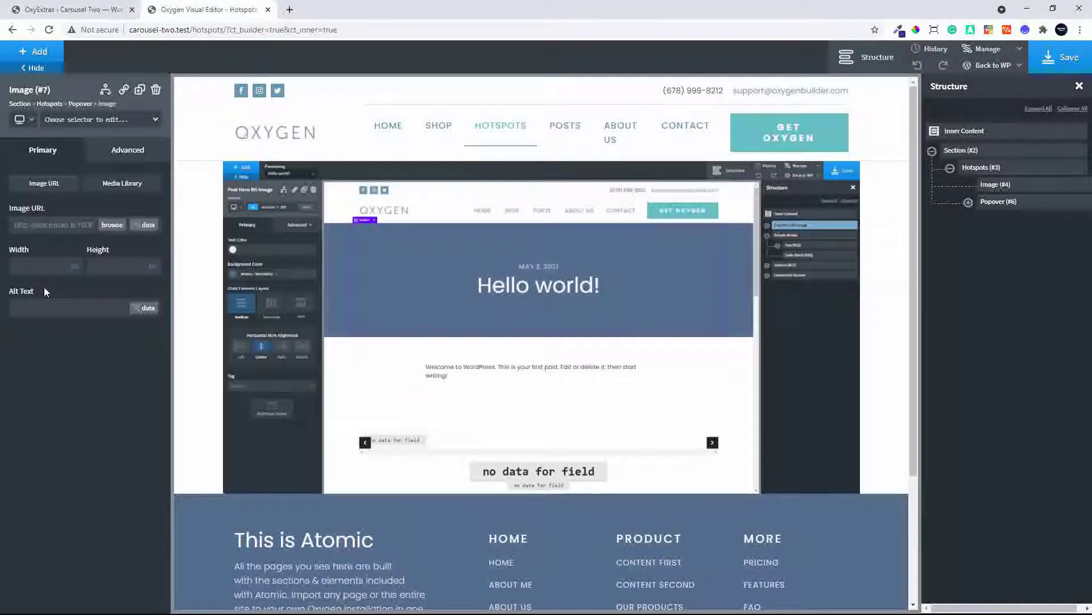
{"action": "left_click", "coordinate": [112, 225]}
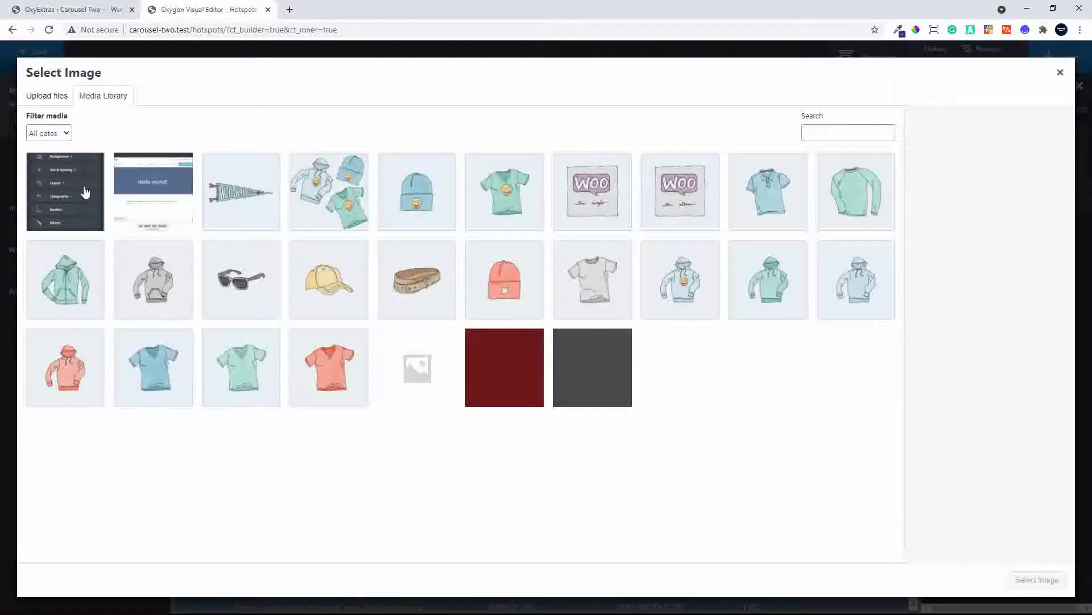
{"action": "left_click", "coordinate": [104, 228]}
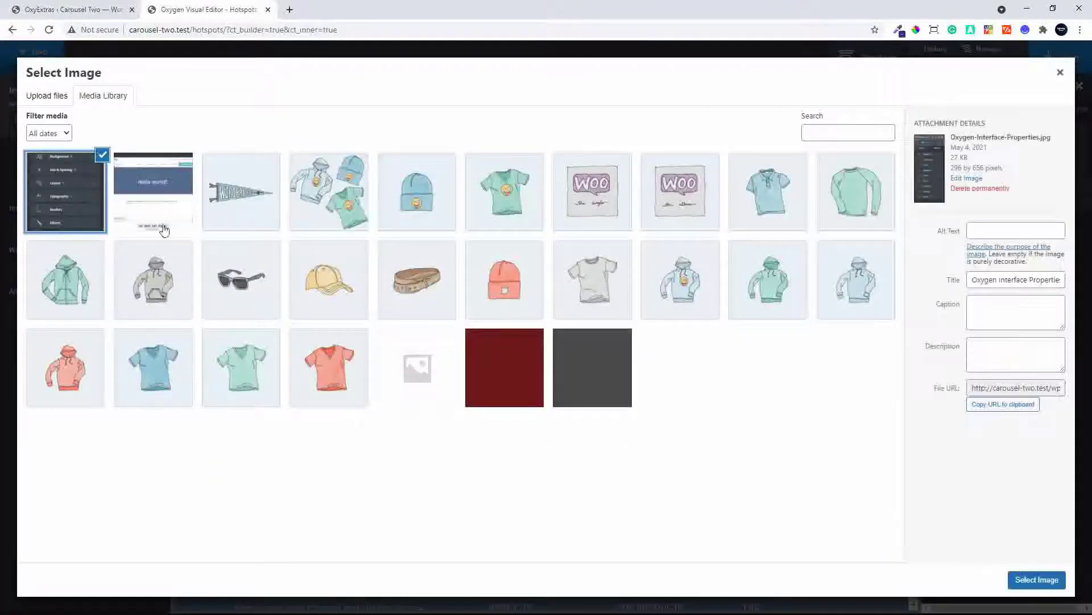
{"action": "left_click", "coordinate": [1037, 580]}
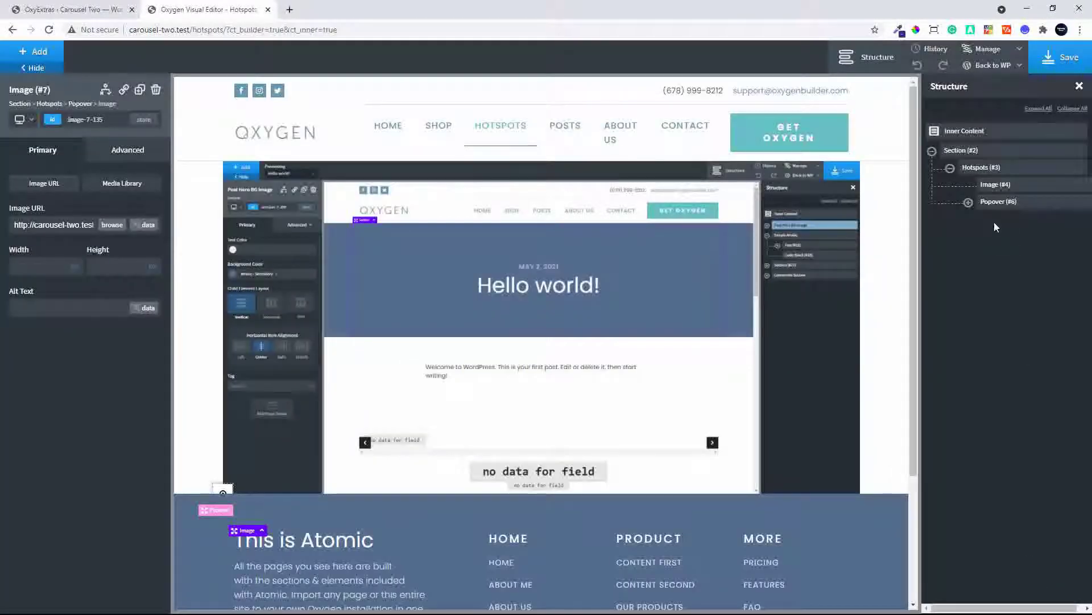
Expand the popover in the structure tree and toggle its marker on the canvas to preview the popover image.
{"action": "left_click", "coordinate": [969, 203]}
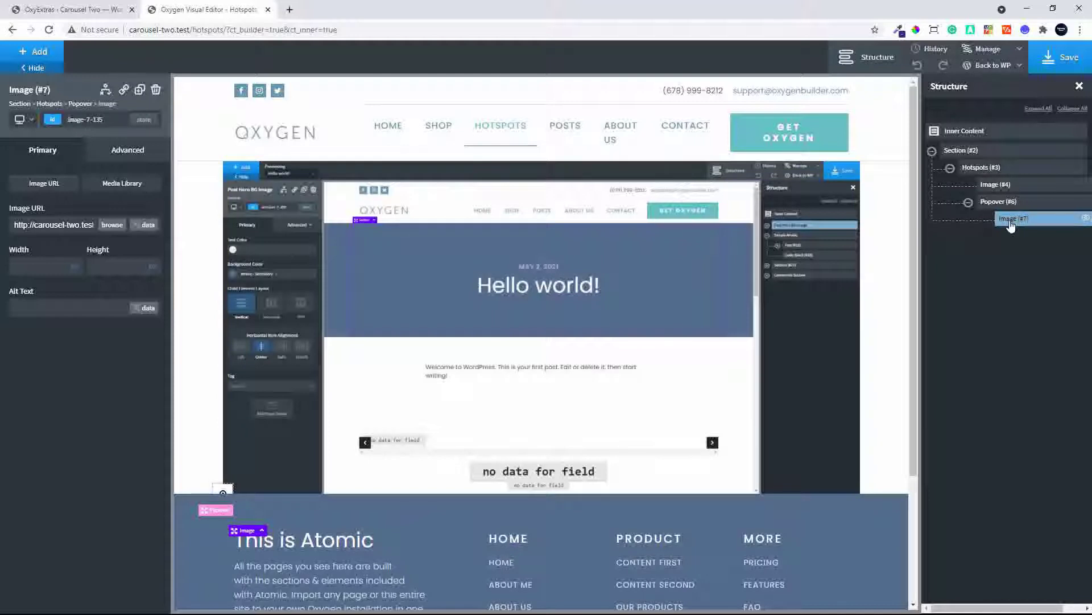
{"action": "scroll", "coordinate": [375, 455], "scroll_direction": "down", "scroll_amount": 1}
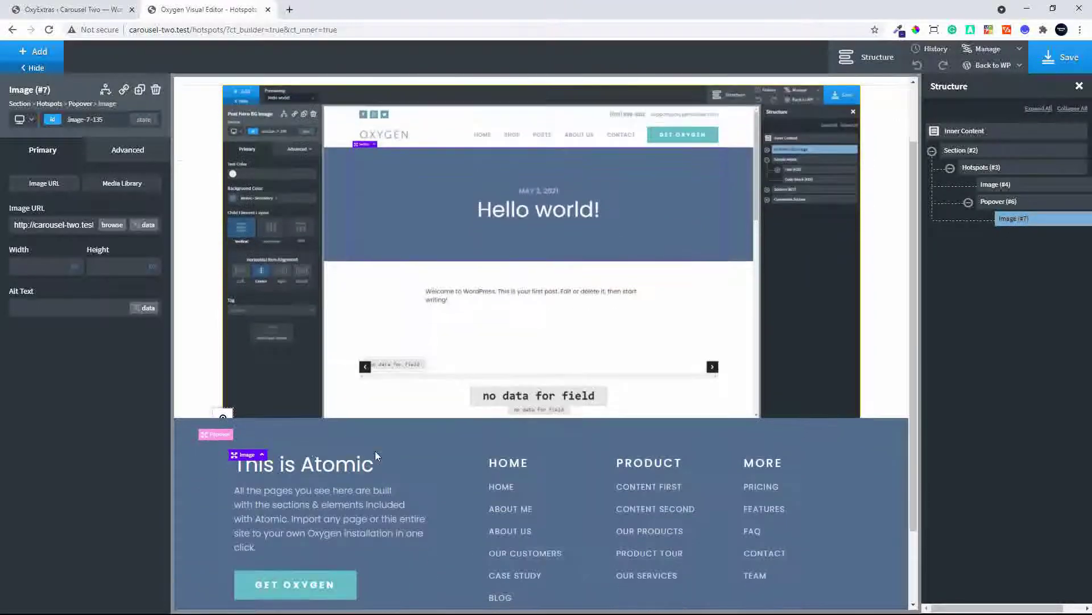
{"action": "left_click", "coordinate": [224, 420]}
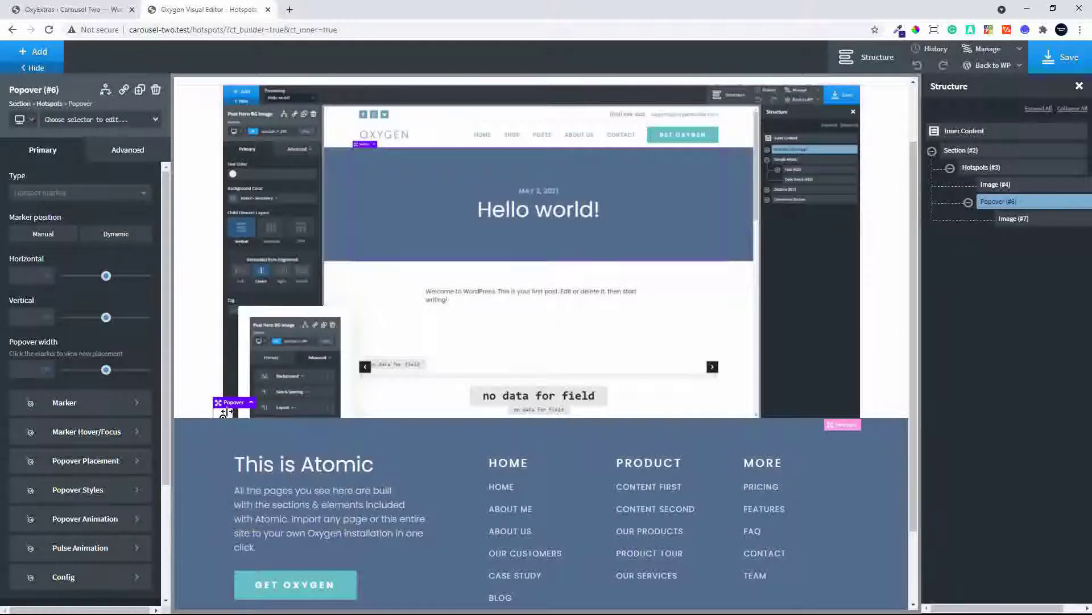
{"action": "left_click", "coordinate": [224, 421]}
{"action": "left_click", "coordinate": [224, 421]}
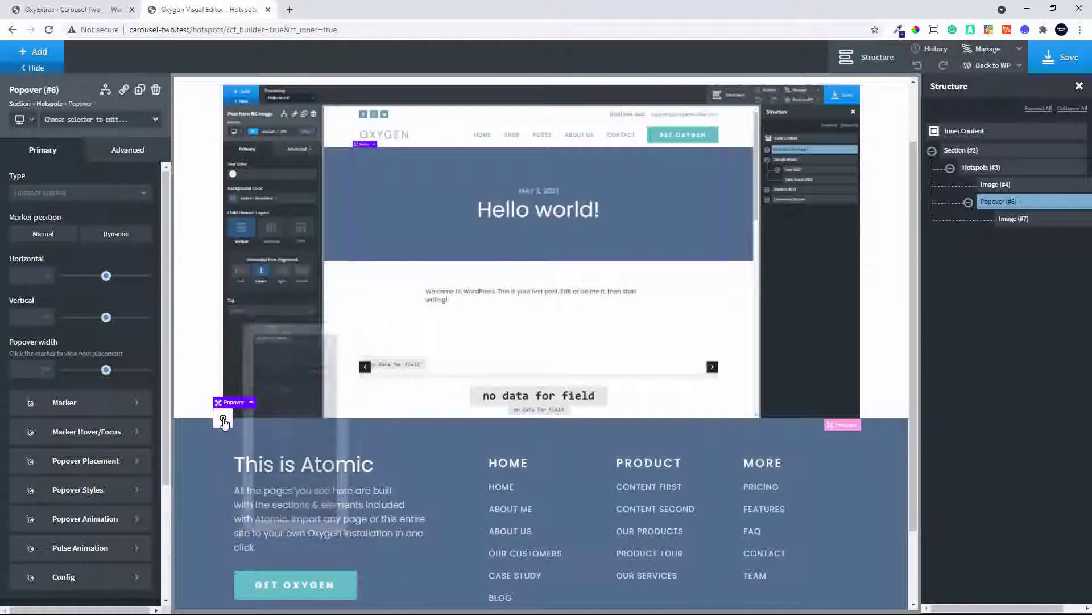
{"action": "left_click", "coordinate": [224, 421]}
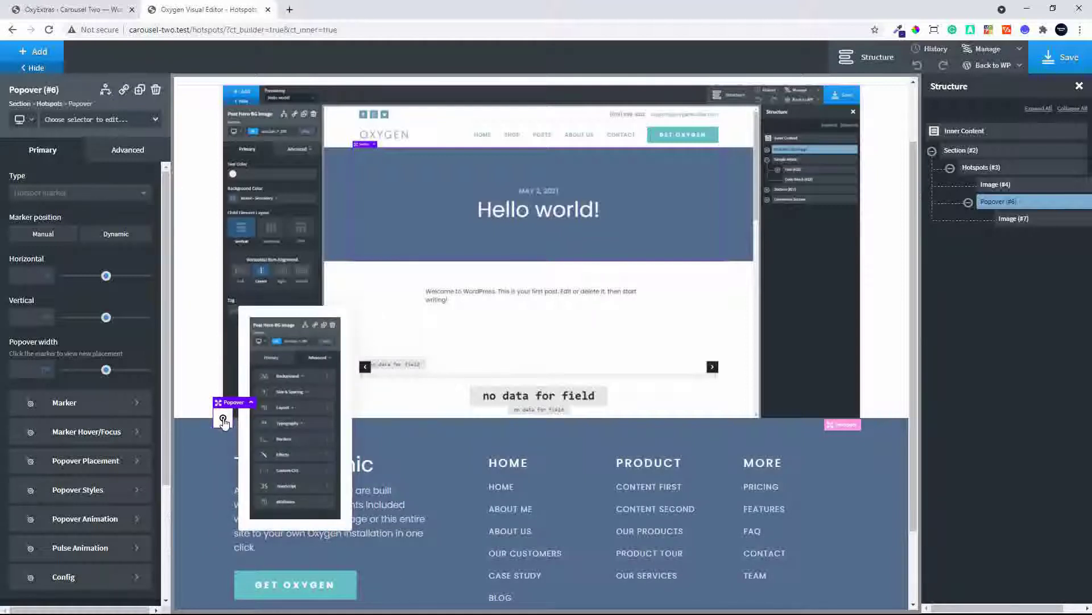
Close the popover preview and roughly position the marker on the image at about 17.7 horizontal and 35.3 vertical.
{"action": "left_click", "coordinate": [223, 421]}
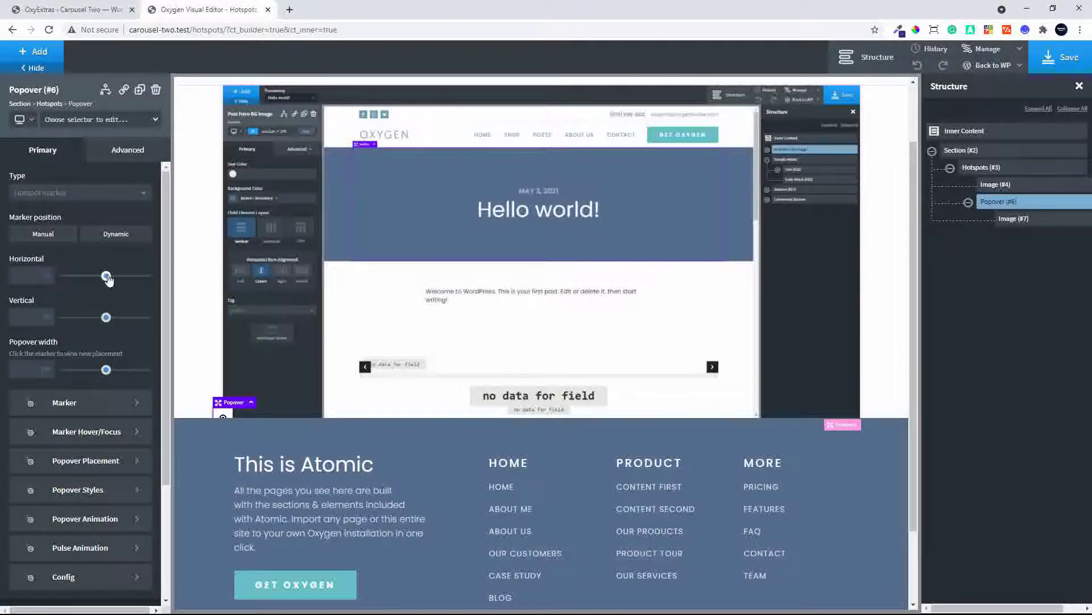
{"action": "mouse_move", "coordinate": [104, 281]}
{"action": "left_mouse_down"}
{"action": "mouse_move", "coordinate": [80, 281]}
{"action": "mouse_move", "coordinate": [88, 281]}
{"action": "left_mouse_up"}
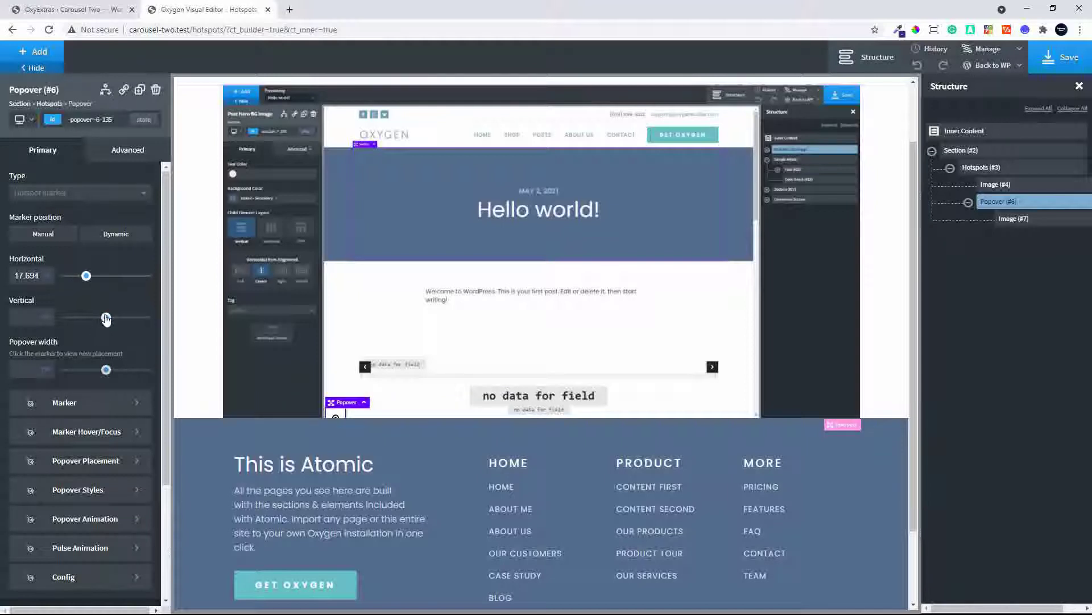
{"action": "left_click", "coordinate": [102, 318]}
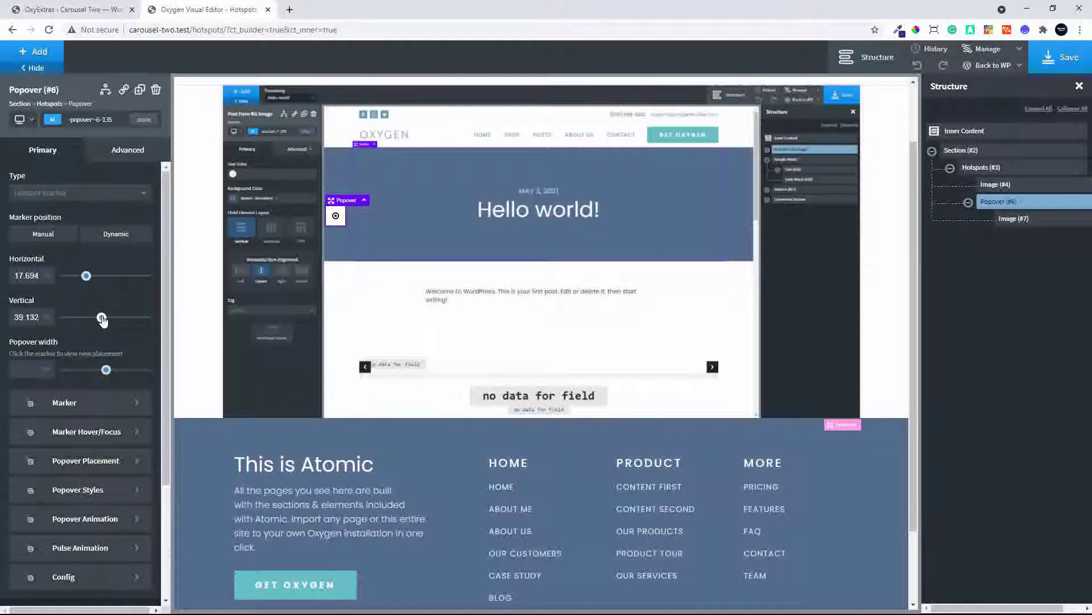
{"action": "left_click_drag", "start_coordinate": [102, 320], "coordinate": [100, 318]}
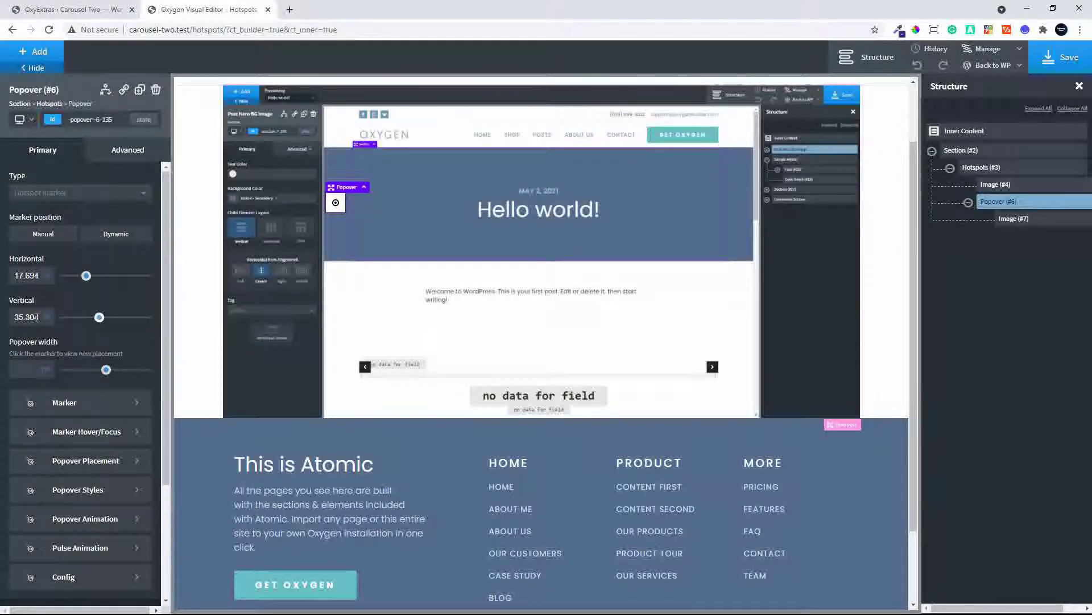
Fine-tune the marker position to 29.304 vertical and 15.694 horizontal.
{"action": "double_click", "coordinate": [37, 317]}
{"action": "key", "text": "Down"}
{"action": "key", "text": "Down"}
{"action": "key", "text": "Down"}
{"action": "key", "text": "Down"}
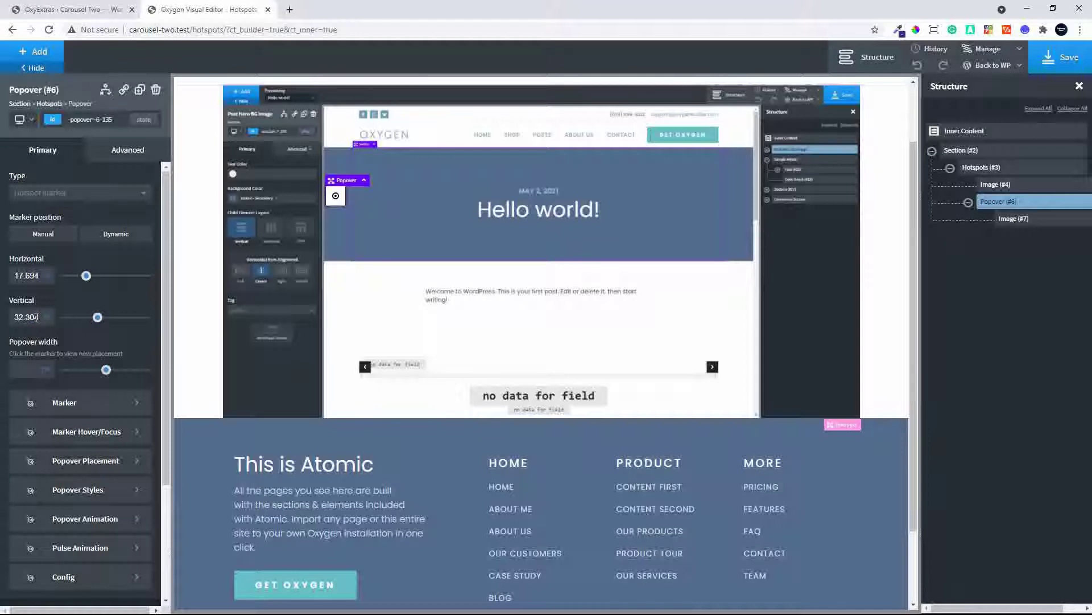
{"action": "key", "text": "Down"}
{"action": "key", "text": "Down"}
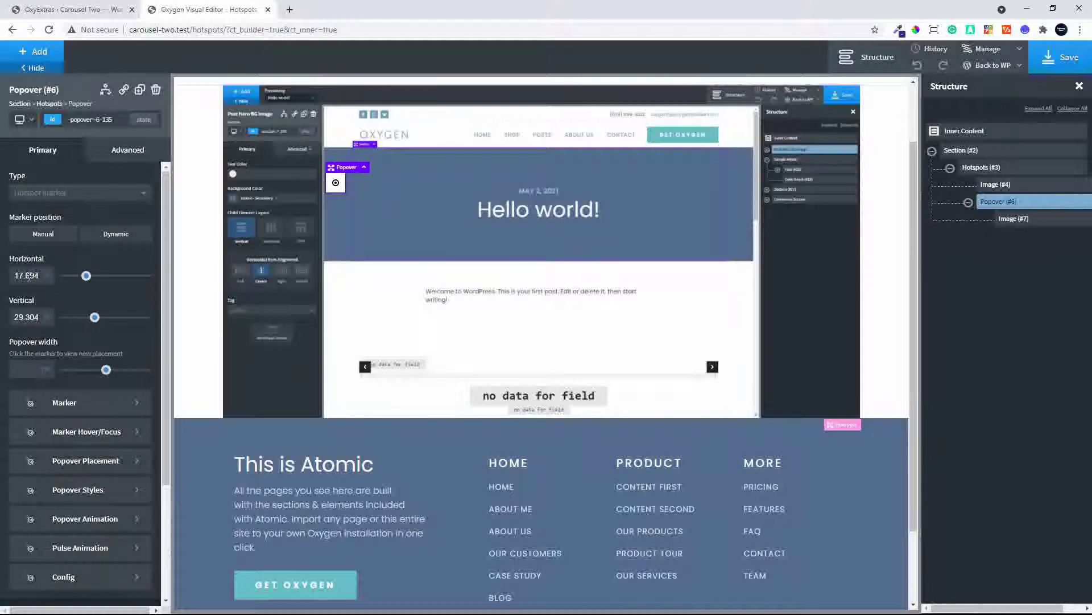
{"action": "double_click", "coordinate": [28, 277]}
{"action": "key", "text": "Down"}
{"action": "key", "text": "Down"}
{"action": "key", "text": "Down"}
{"action": "key", "text": "Up"}
Toggle the marker on the canvas to check where the popover opens around it.
{"action": "left_click", "coordinate": [324, 186]}
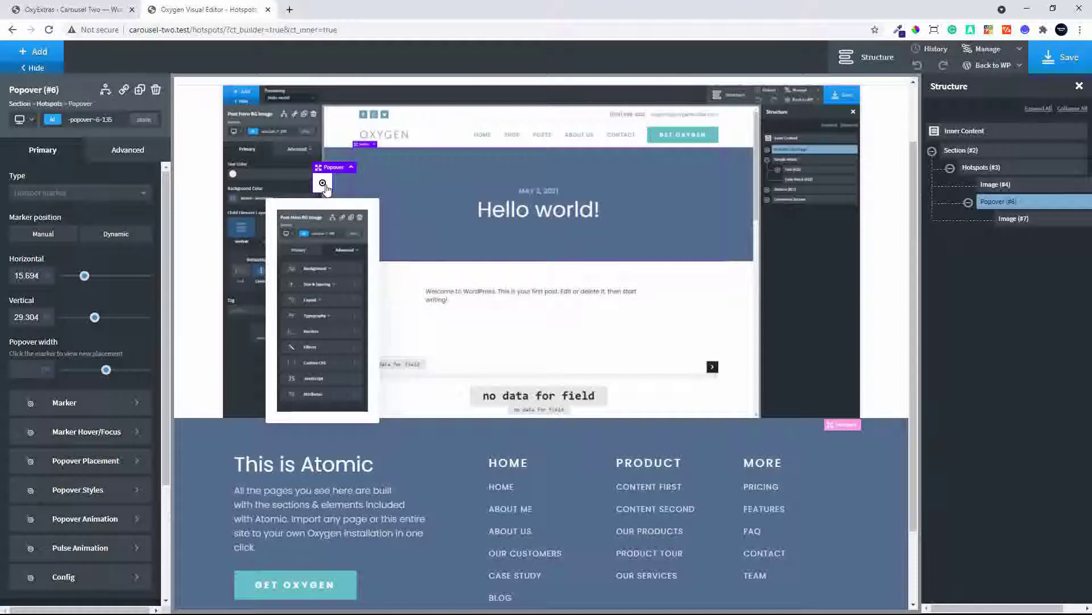
{"action": "left_click", "coordinate": [324, 185]}
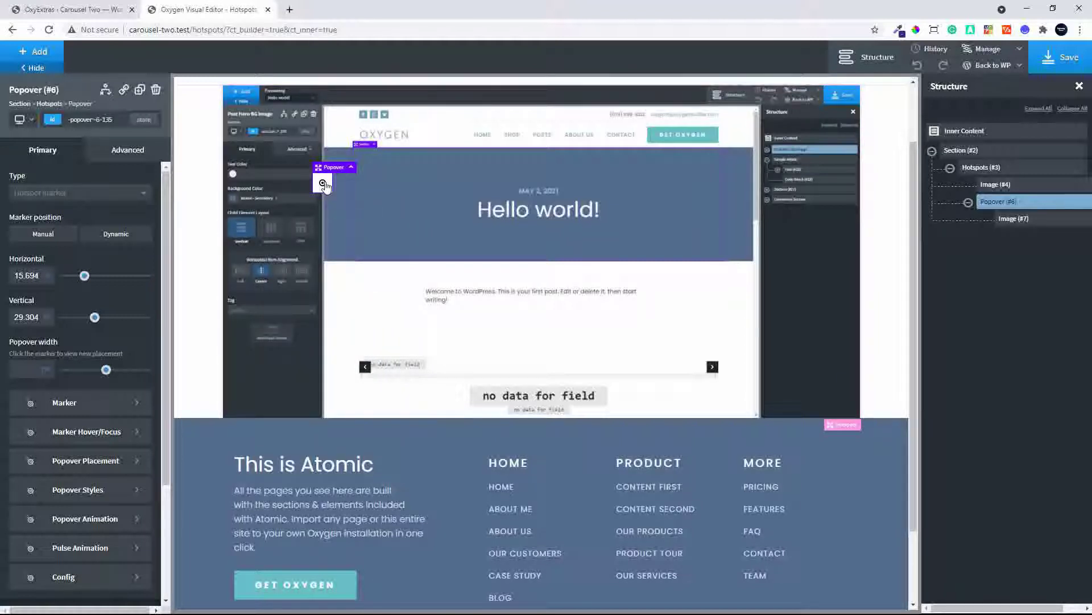
{"action": "left_click", "coordinate": [323, 183]}
{"action": "scroll", "coordinate": [544, 367], "scroll_direction": "up", "scroll_amount": 1}
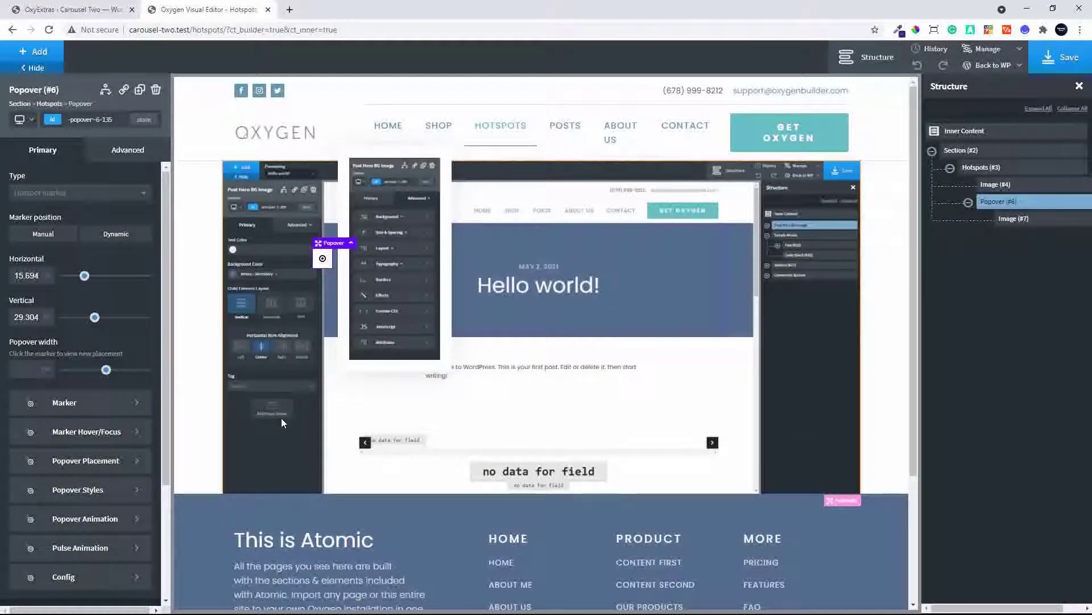
Set the popover placement to Right and widen the popover to 286.
{"action": "left_click", "coordinate": [100, 468]}
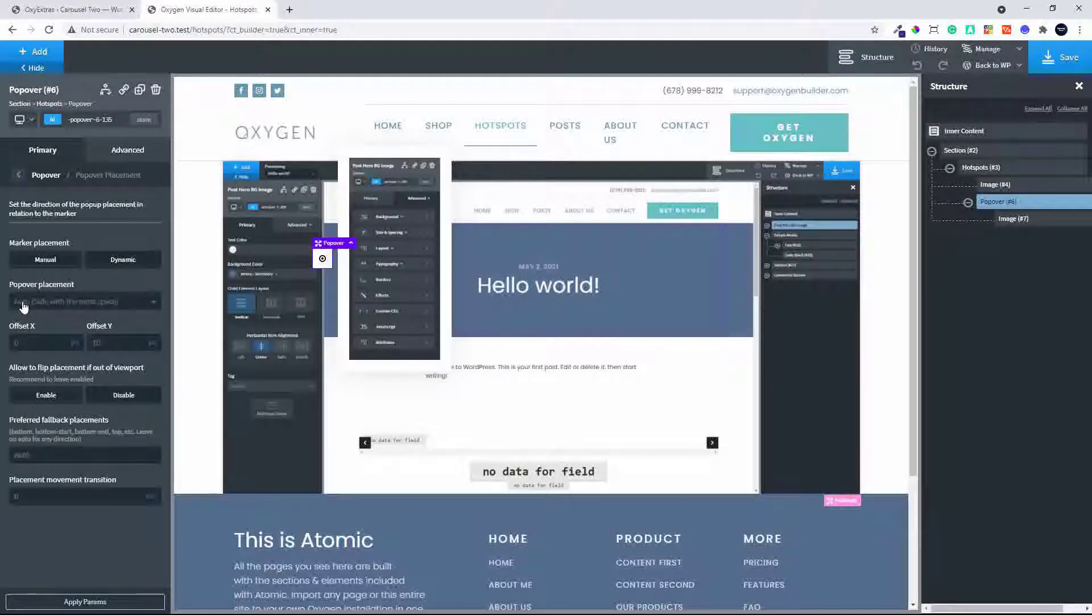
{"action": "left_click", "coordinate": [88, 303]}
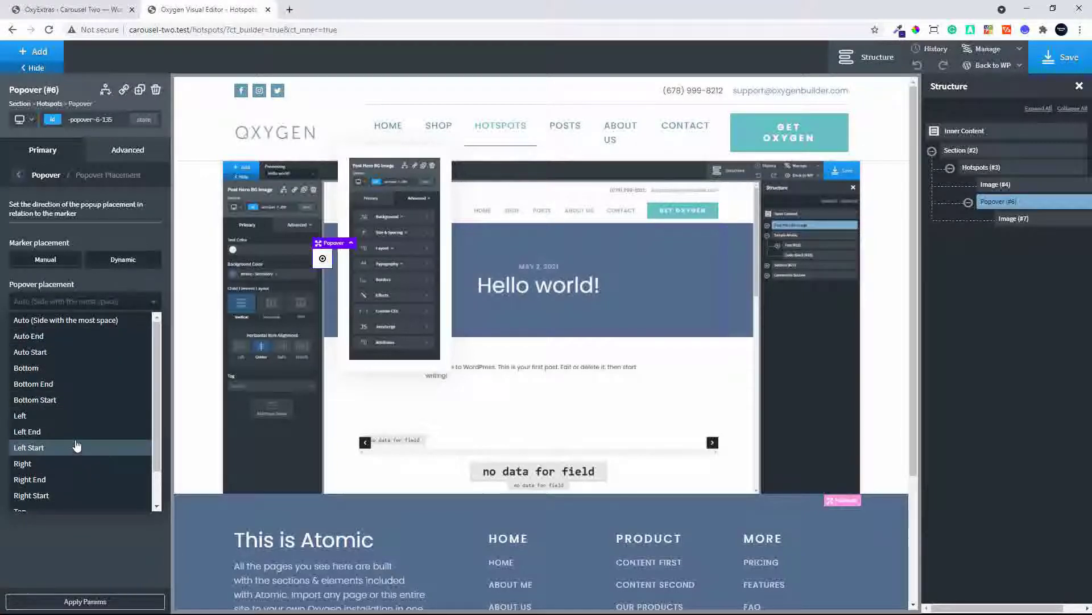
{"action": "scroll", "coordinate": [69, 465], "scroll_direction": "down", "scroll_amount": 1}
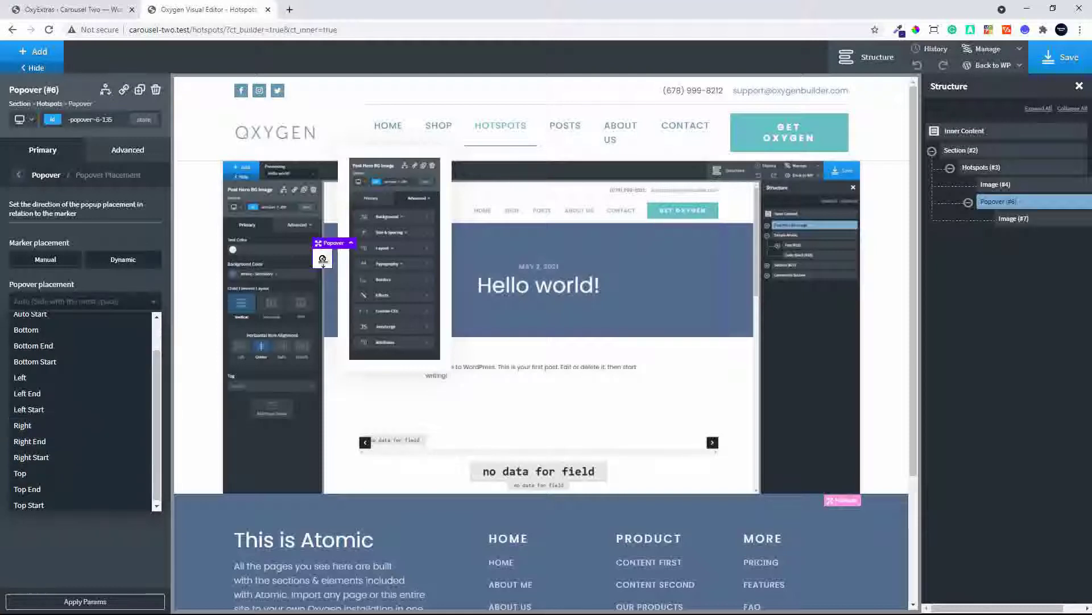
{"action": "left_click", "coordinate": [42, 427]}
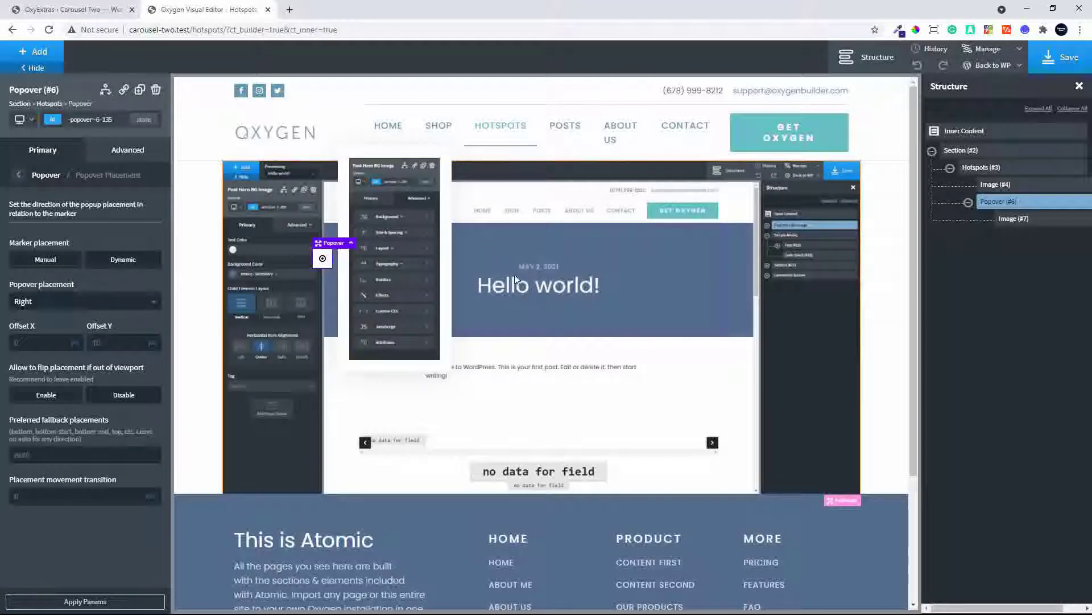
{"action": "left_click", "coordinate": [18, 175]}
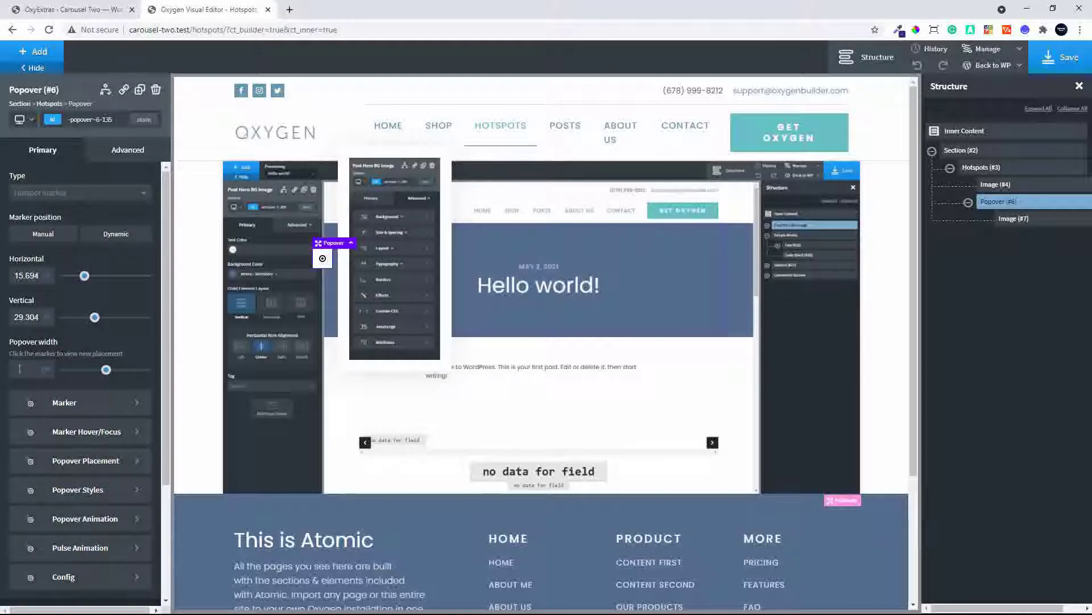
{"action": "mouse_move", "coordinate": [108, 376]}
{"action": "left_mouse_down"}
{"action": "mouse_move", "coordinate": [122, 378]}
{"action": "mouse_move", "coordinate": [112, 373]}
{"action": "left_mouse_up"}
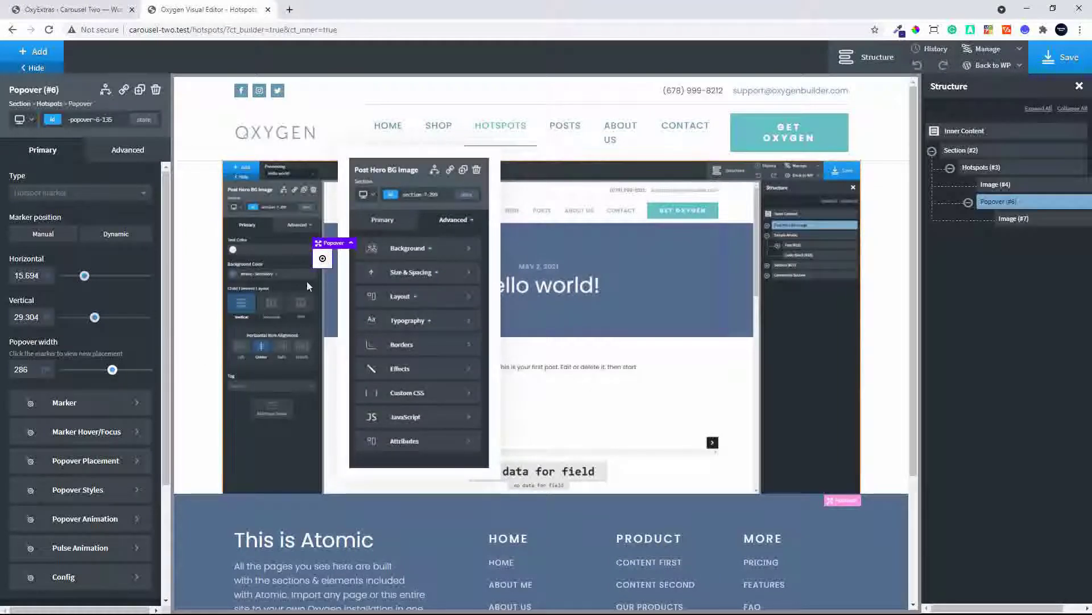
Give the marker the label text "Click" and the Font Awesome question-circle icon.
{"action": "left_click", "coordinate": [80, 414]}
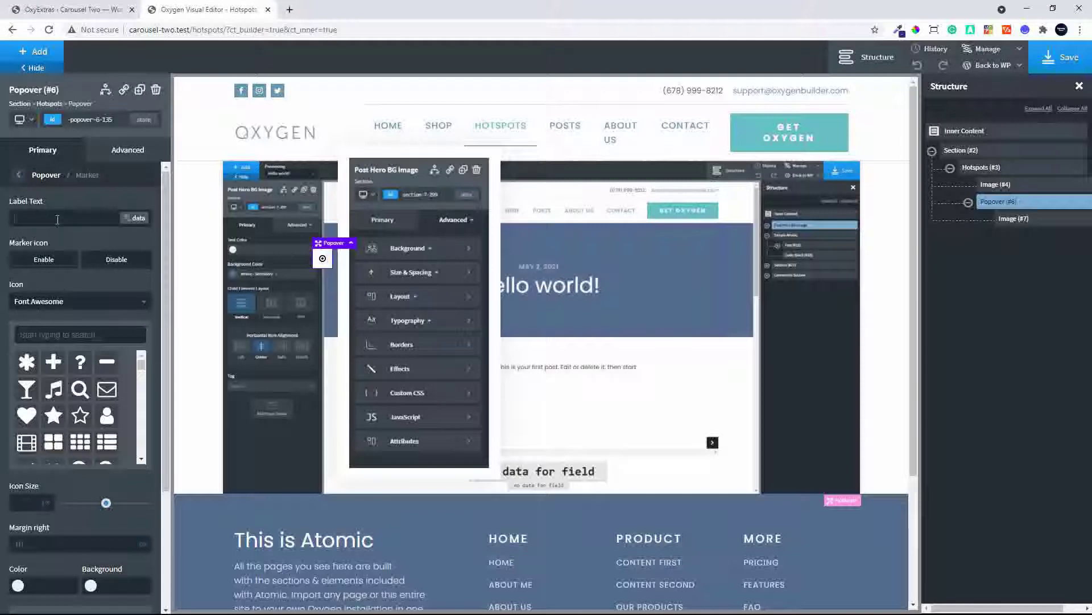
{"action": "type", "text": "Cl"}
{"action": "type", "text": "question"}
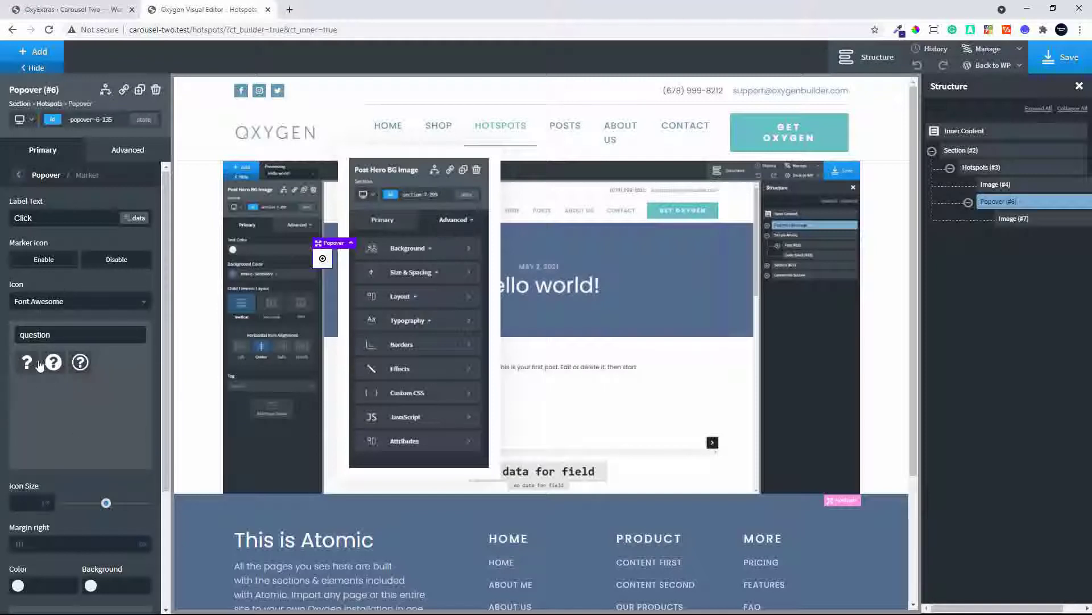
{"action": "left_click", "coordinate": [54, 364]}
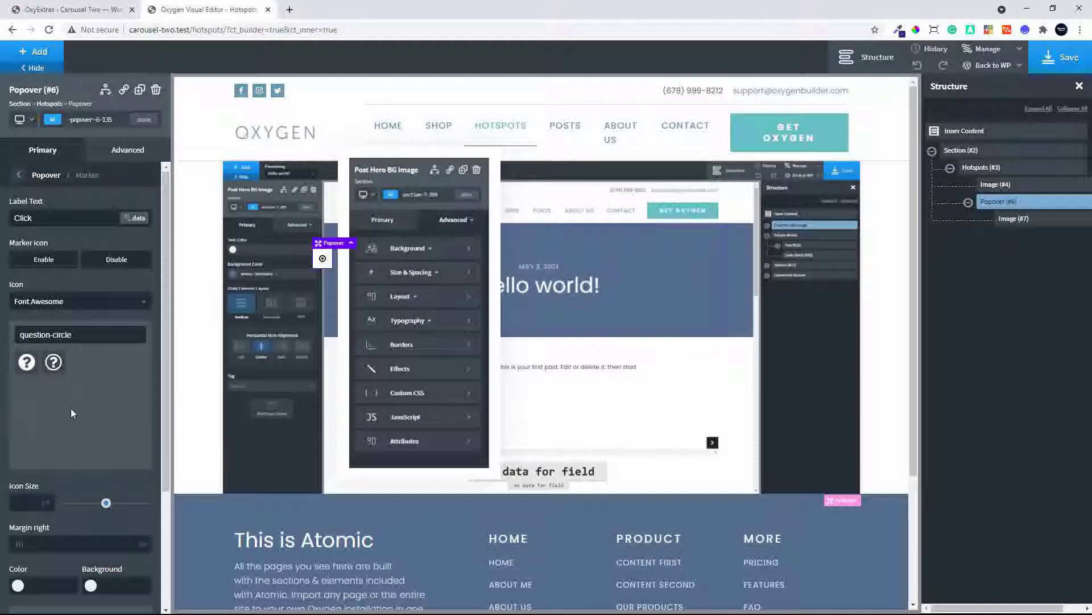
Set the marker's icon size to 30.
{"action": "scroll", "coordinate": [94, 406], "scroll_direction": "down", "scroll_amount": 3}
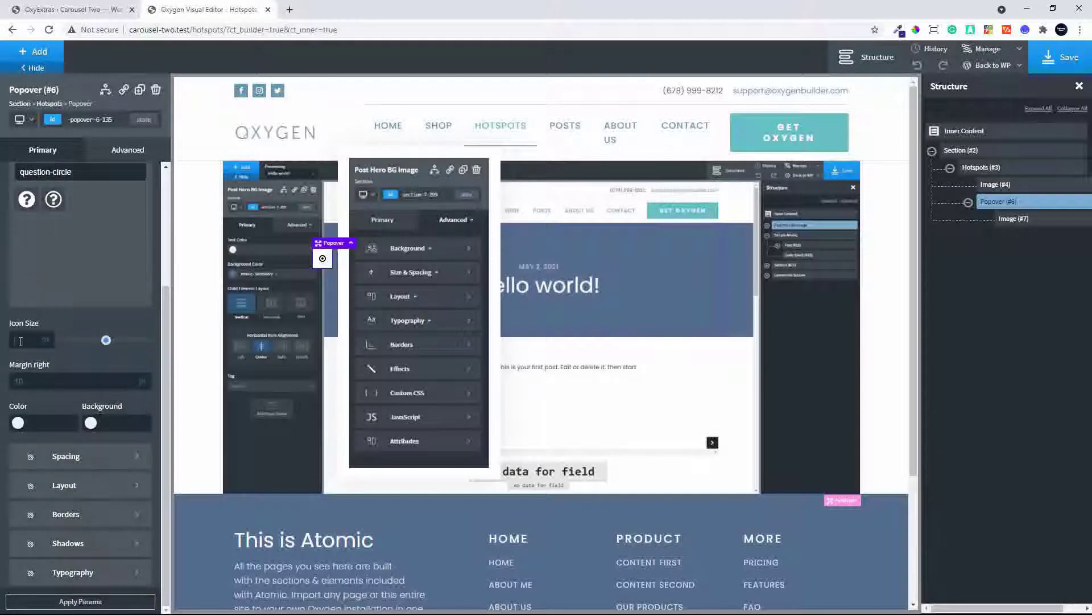
{"action": "left_click", "coordinate": [20, 341]}
{"action": "type", "text": "30"}
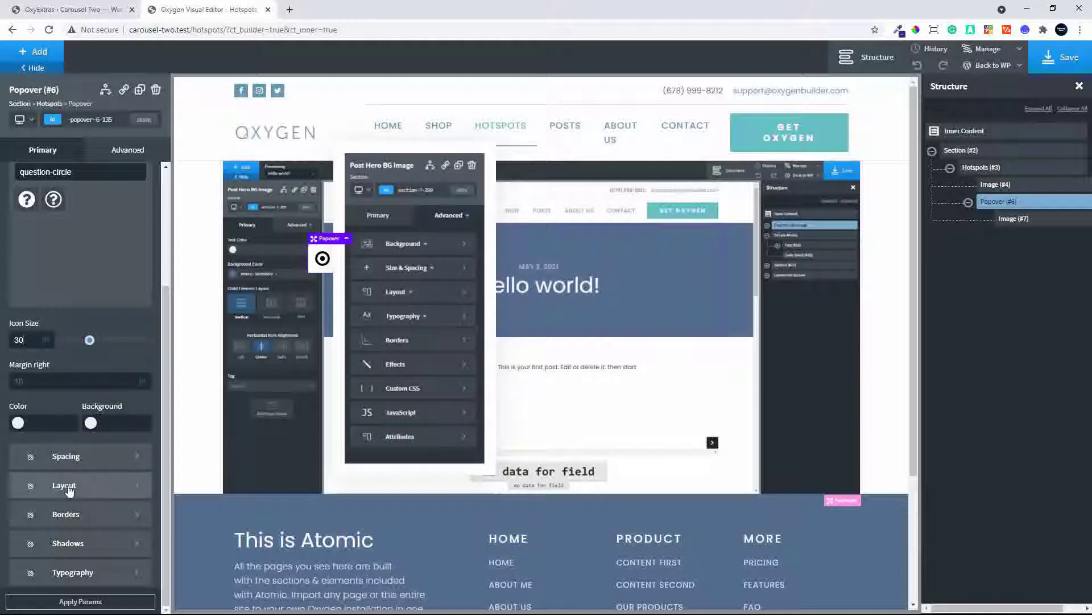
Set the marker's border radius to 10 and its border color to red #ff0000.
{"action": "left_click", "coordinate": [65, 515]}
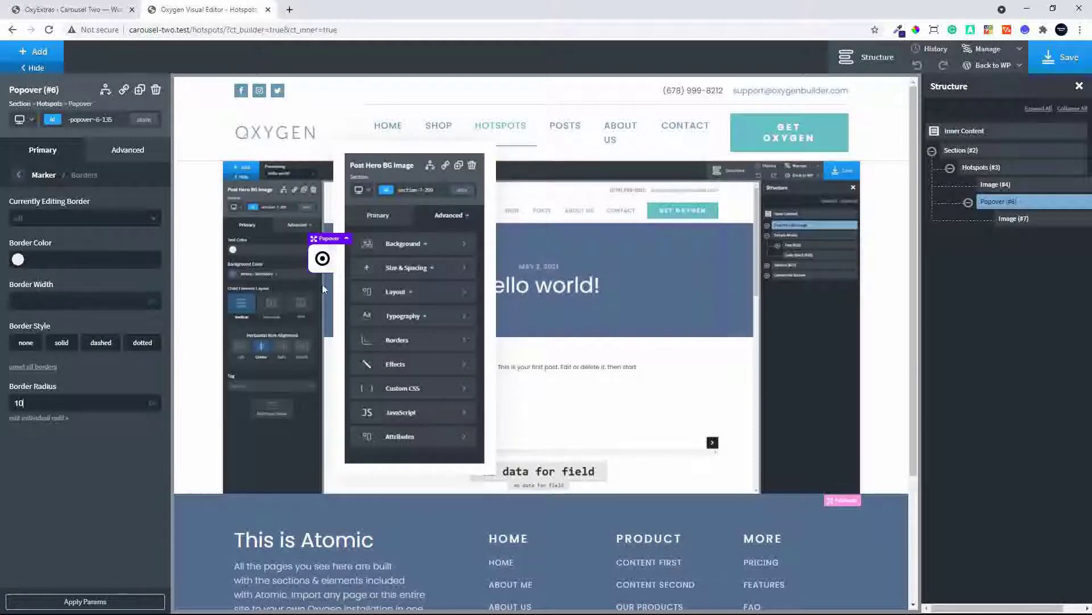
{"action": "left_click", "coordinate": [19, 261]}
{"action": "left_click", "coordinate": [64, 295]}
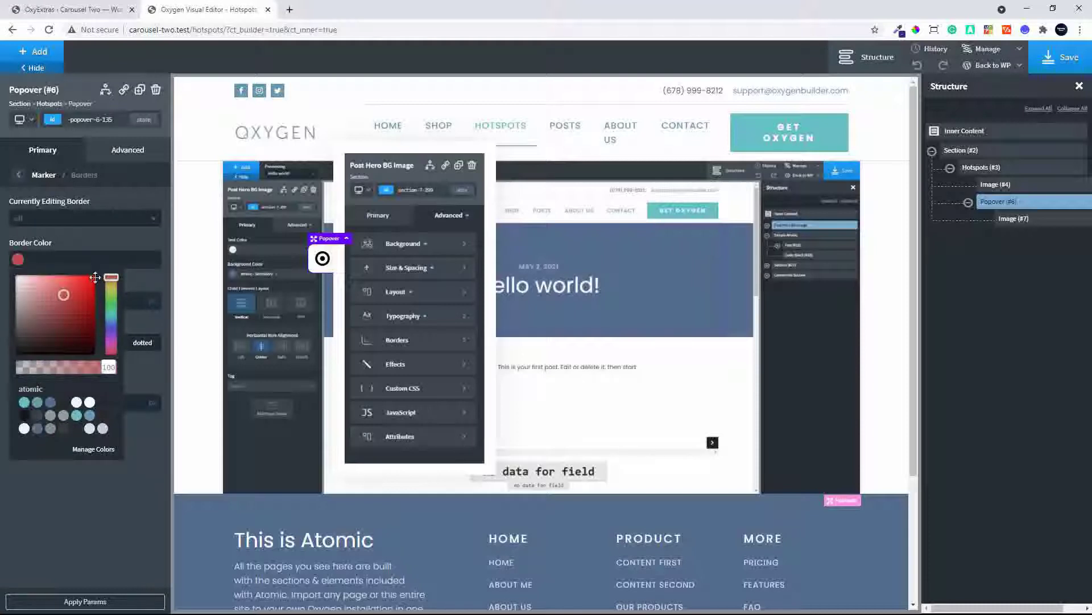
{"action": "left_click", "coordinate": [91, 285]}
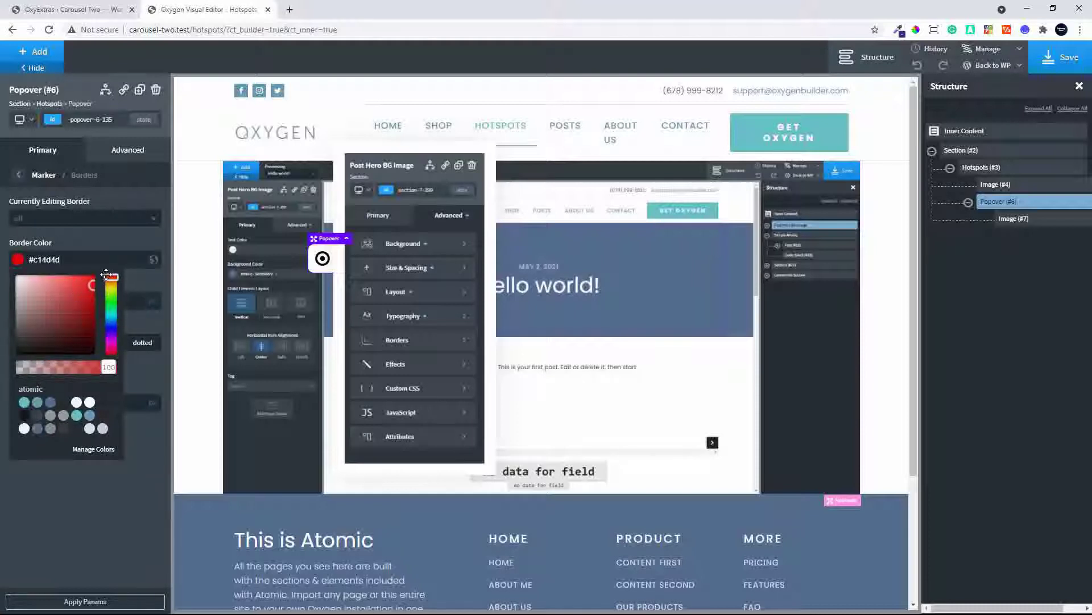
{"action": "left_click", "coordinate": [135, 285]}
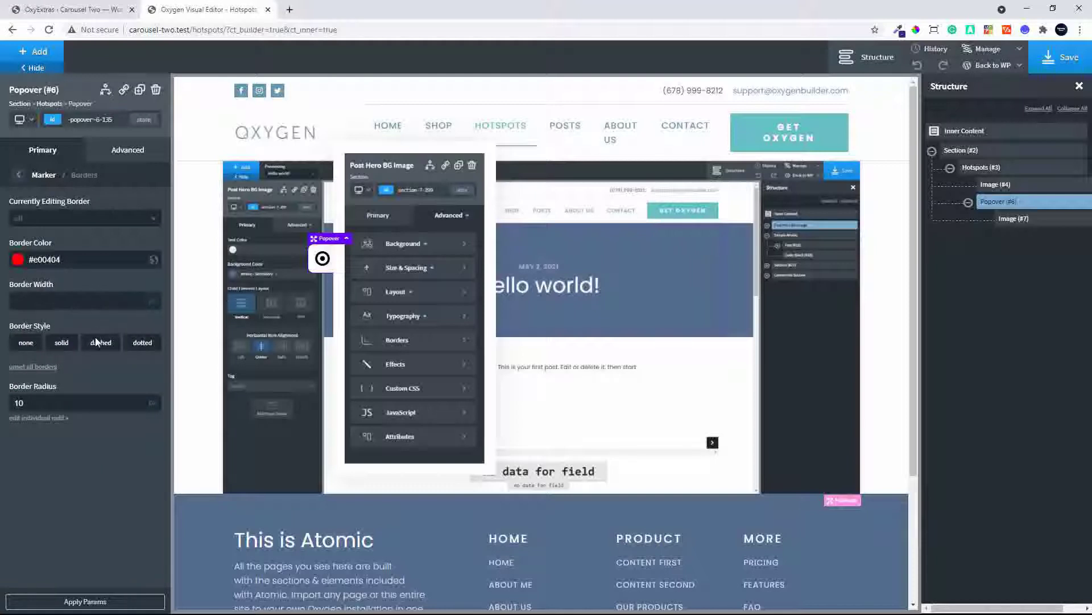
Give the marker a solid border with a width of 4 and return to the popover's main settings.
{"action": "left_click", "coordinate": [57, 304]}
{"action": "type", "text": "1"}
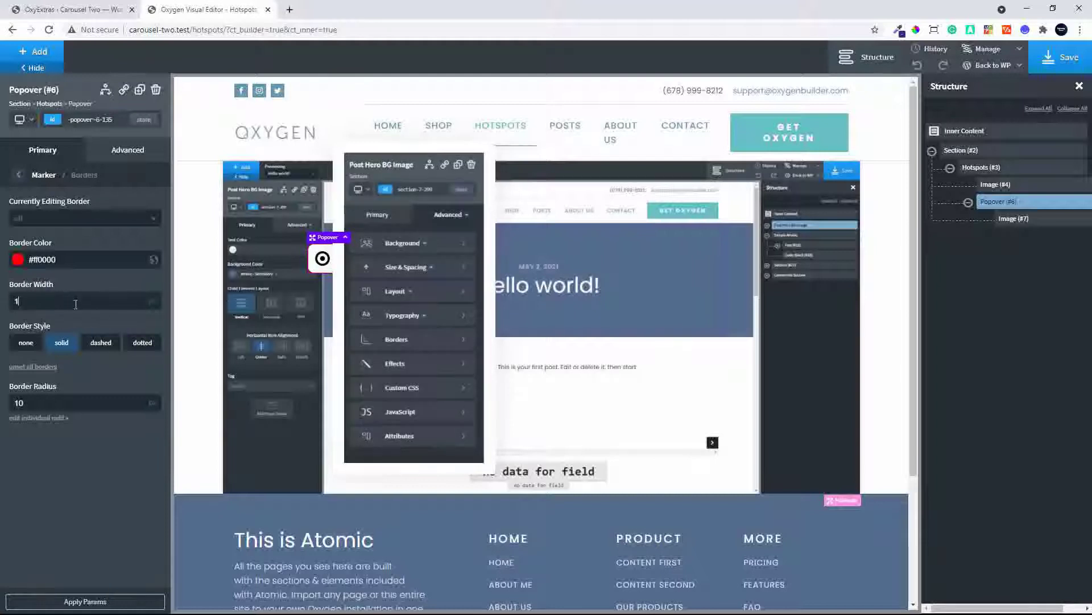
{"action": "double_click", "coordinate": [44, 301]}
{"action": "type", "text": "4"}
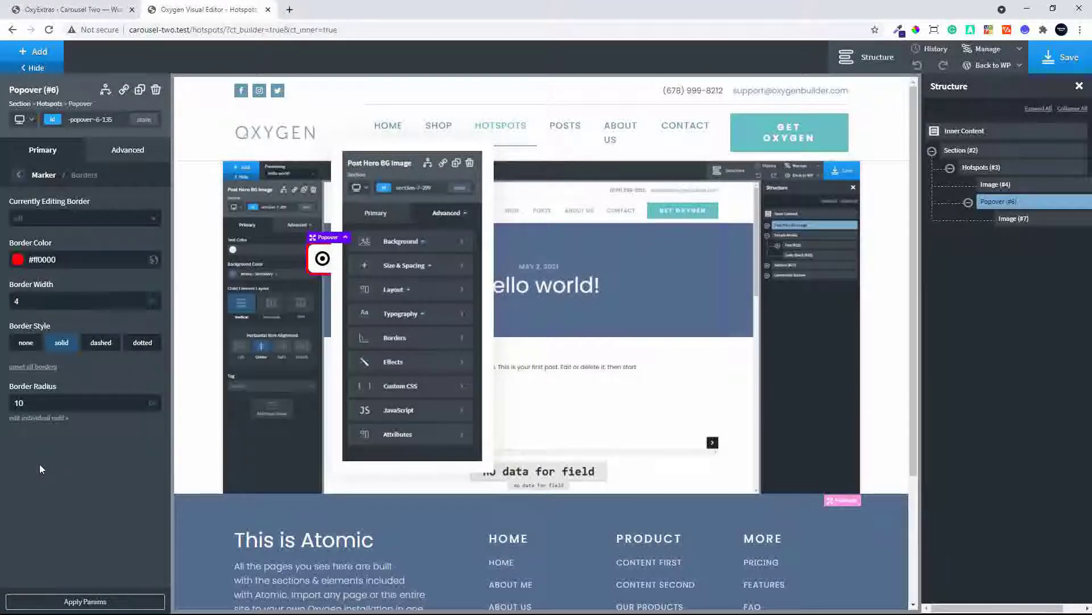
{"action": "left_click", "coordinate": [19, 176]}
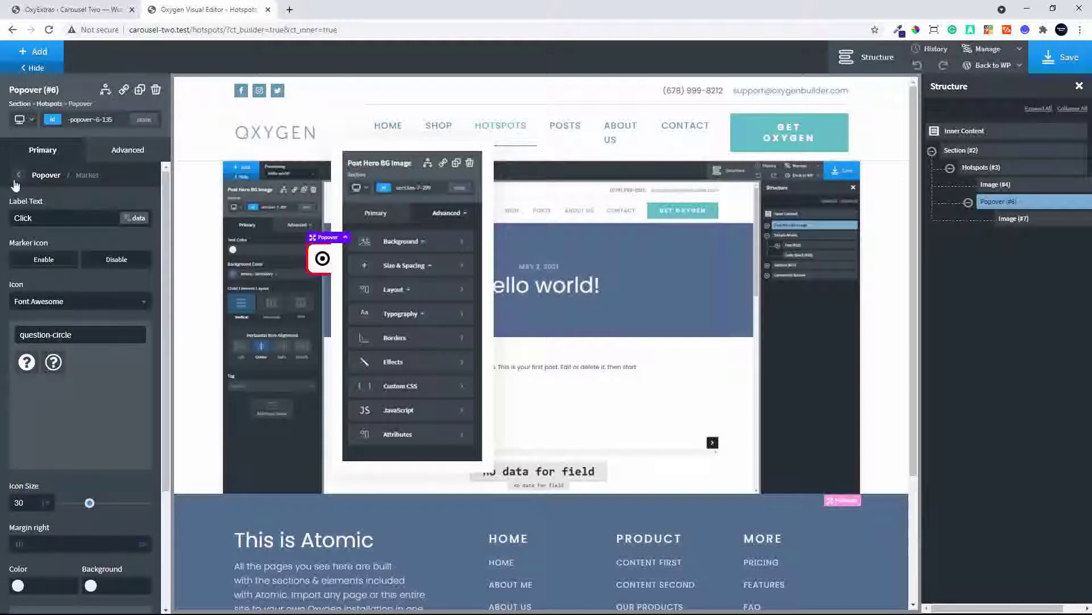
{"action": "left_click", "coordinate": [20, 175]}
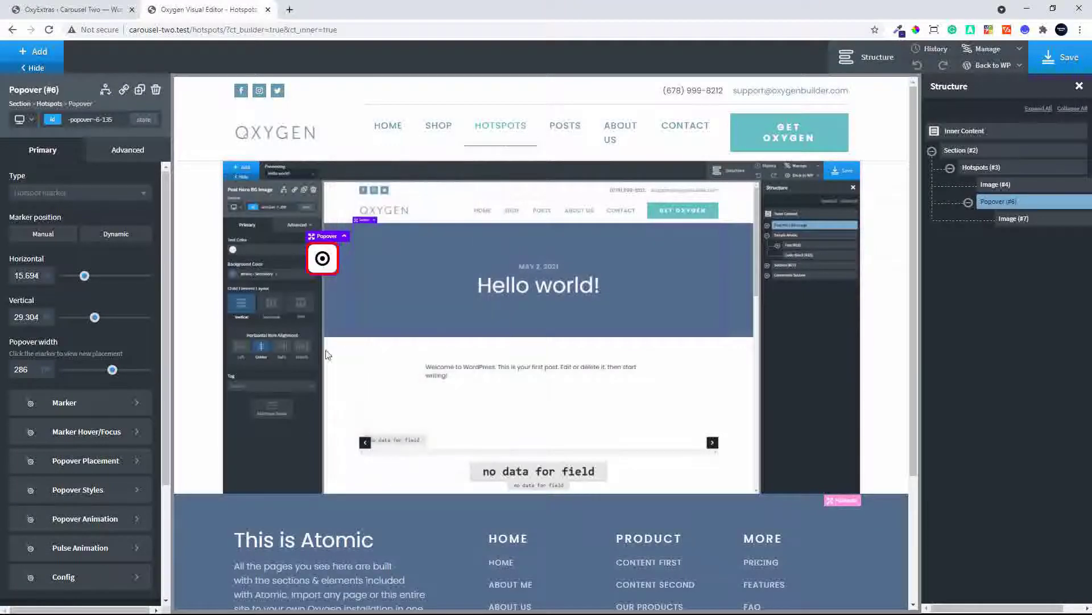
Set the marker's pulse animation to Double, apply the parameters, and toggle the popover to preview it.
{"action": "left_click", "coordinate": [81, 548]}
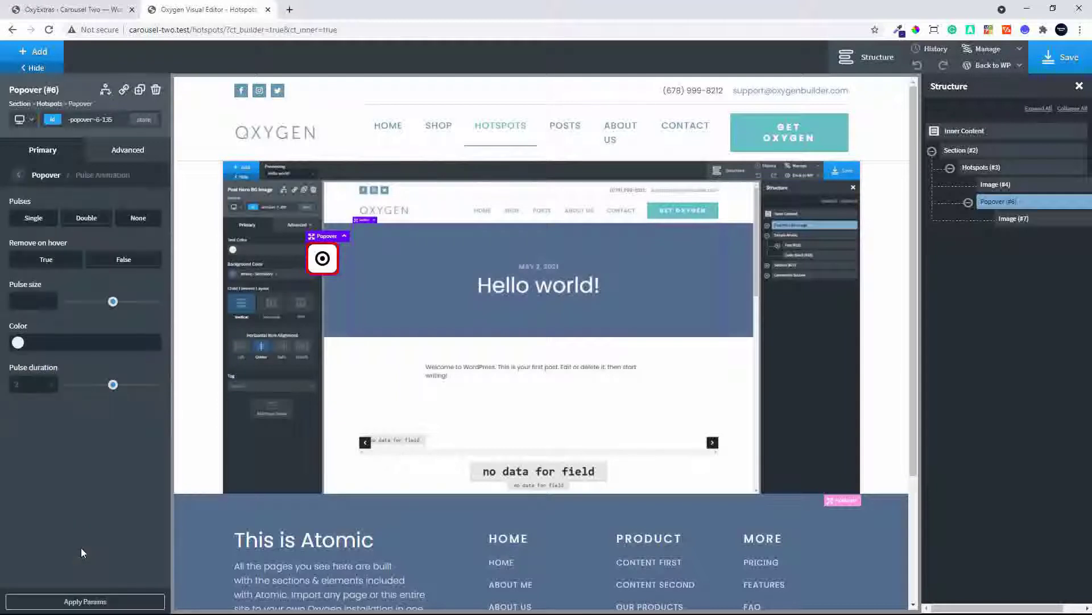
{"action": "left_click", "coordinate": [90, 220]}
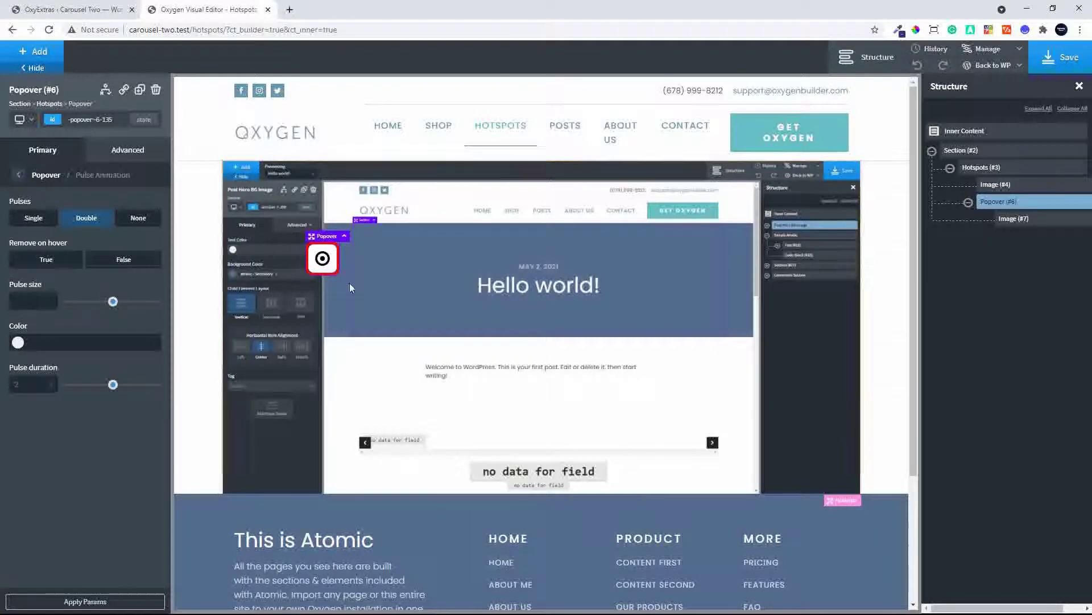
{"action": "left_click", "coordinate": [83, 601]}
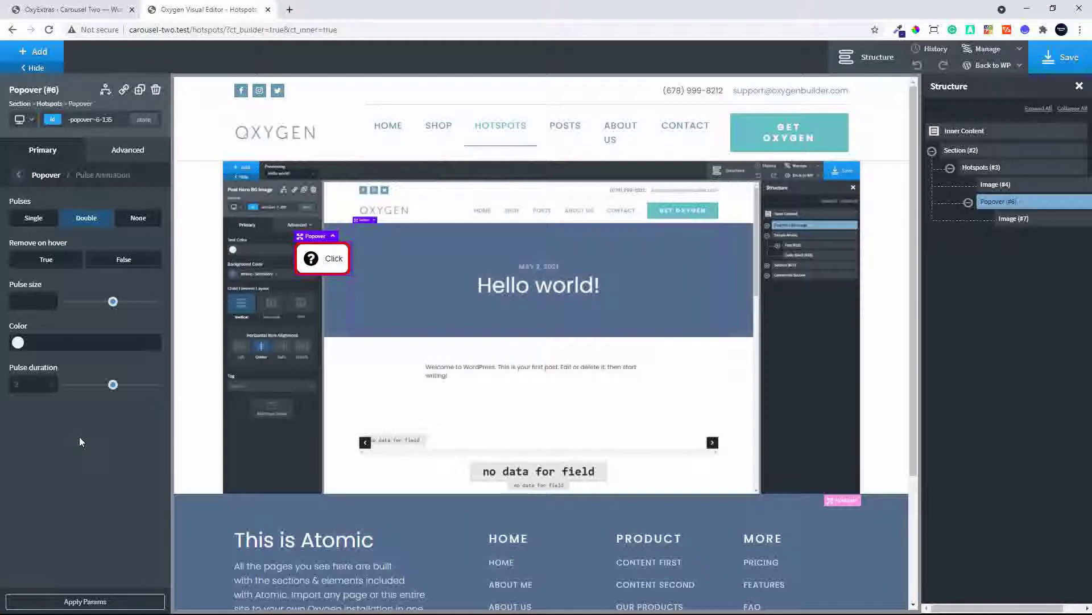
{"action": "left_click", "coordinate": [332, 262]}
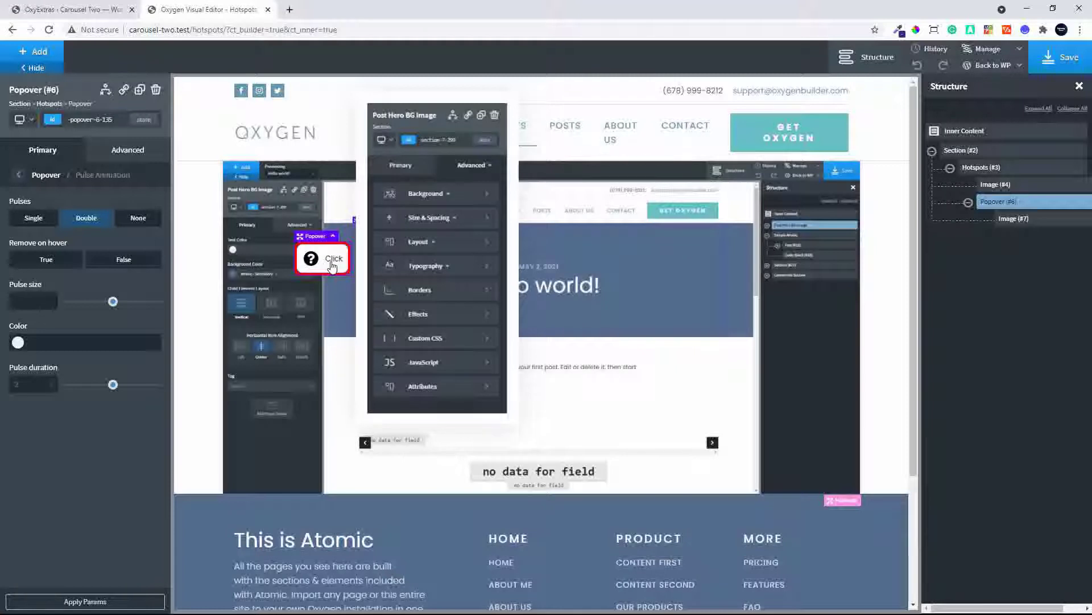
{"action": "left_click", "coordinate": [332, 266]}
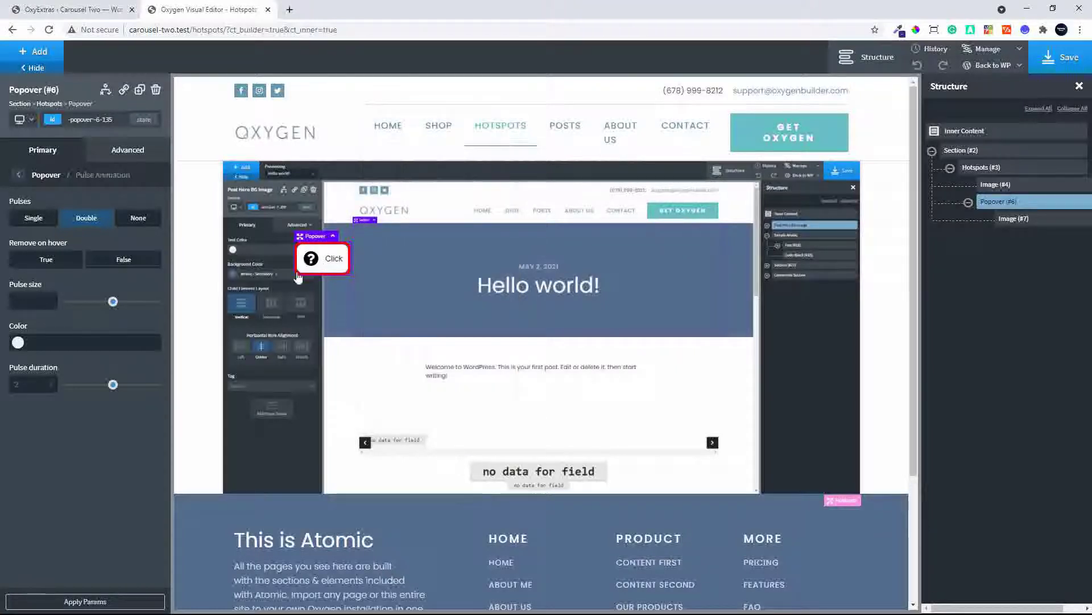
Save the Hotspots page and open its frontend in a new browser tab.
{"action": "left_click", "coordinate": [1071, 59]}
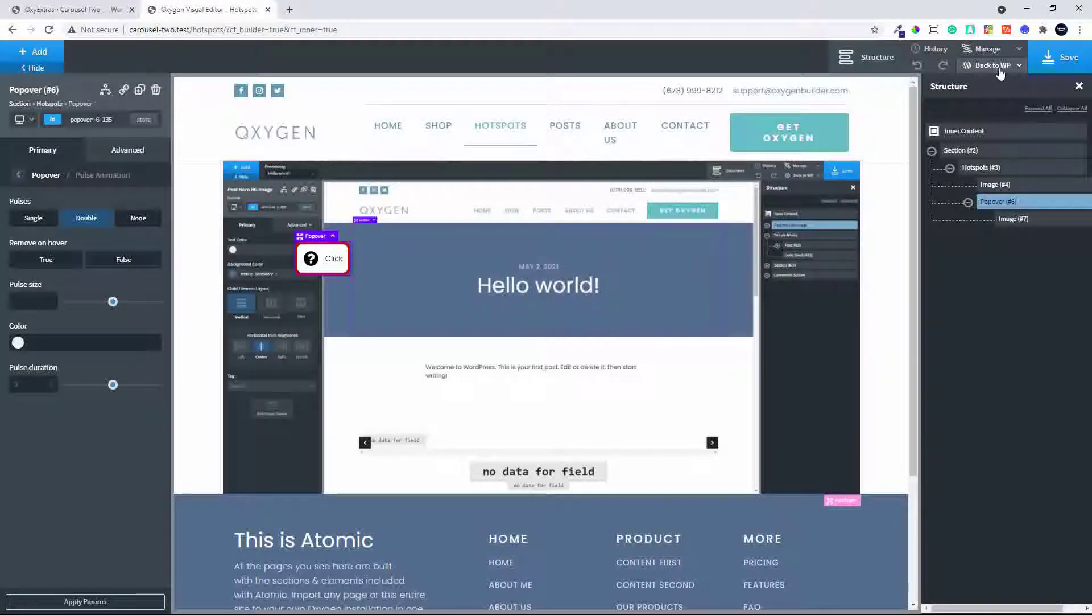
{"action": "left_click", "coordinate": [994, 69]}
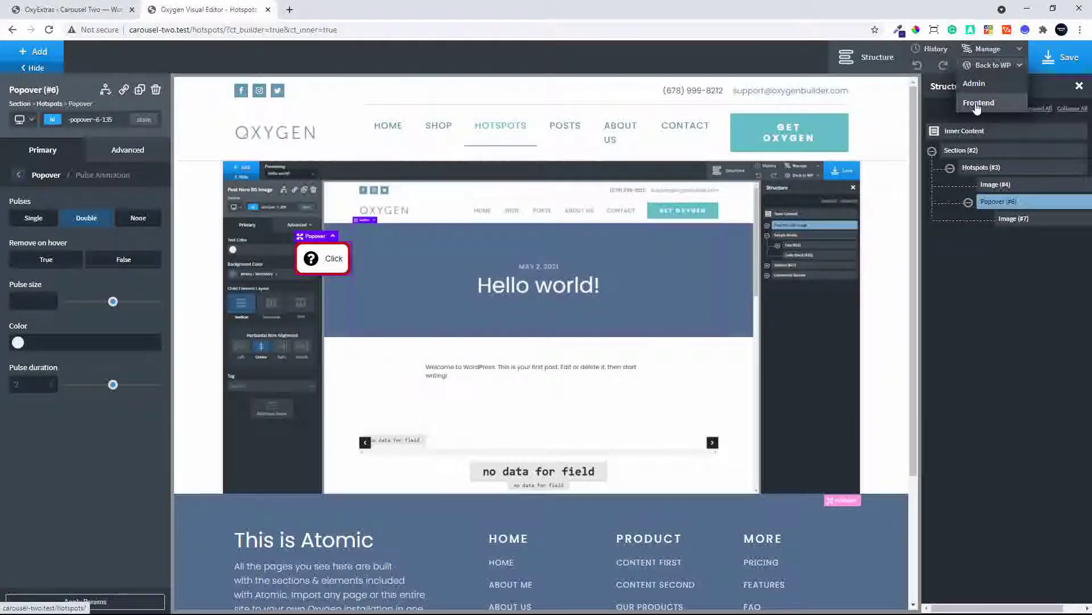
{"action": "right_click", "coordinate": [977, 106]}
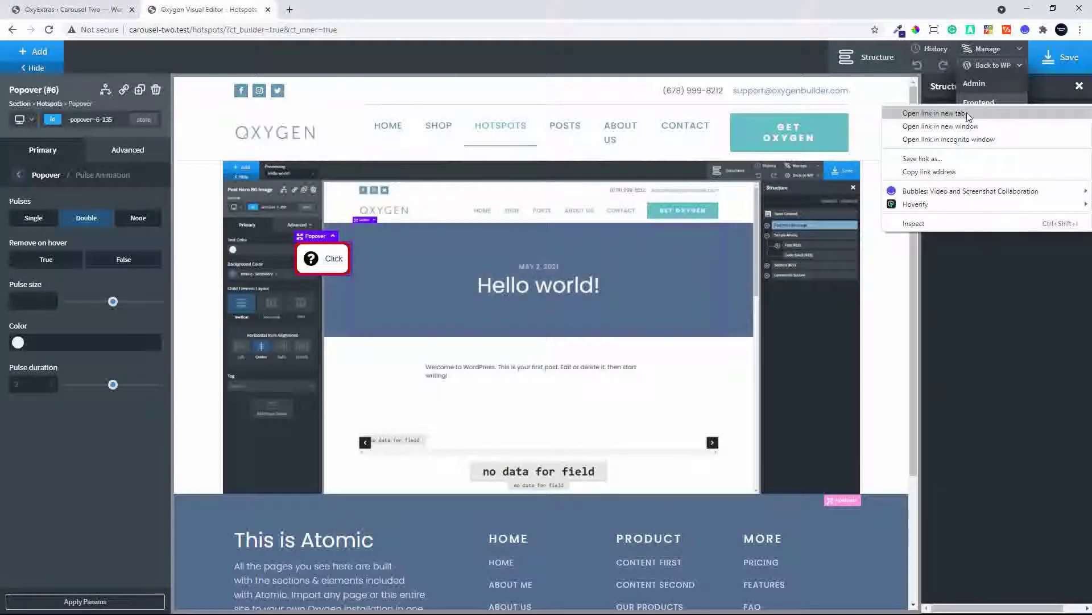
{"action": "left_click", "coordinate": [968, 113]}
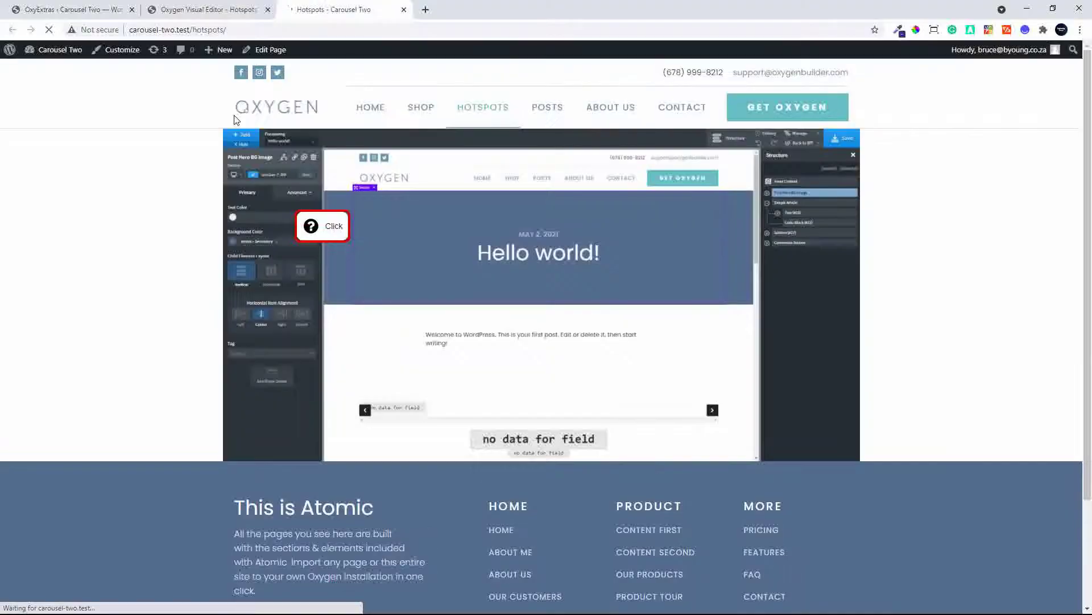
Toggle the popover marker on the frontend page to test how it opens and closes.
{"action": "left_click", "coordinate": [331, 227]}
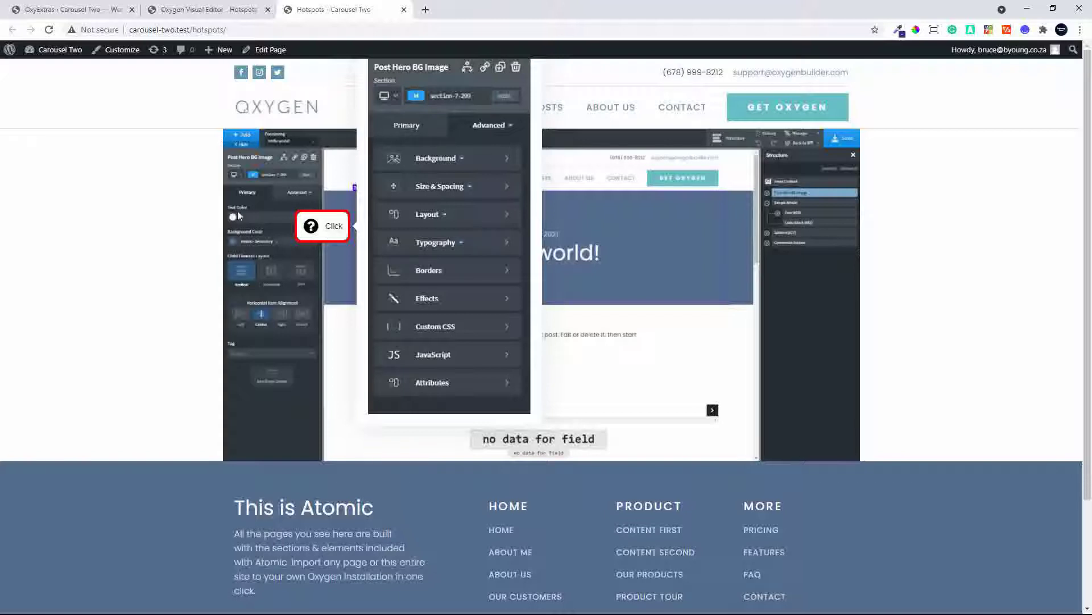
{"action": "left_click", "coordinate": [316, 227]}
{"action": "left_click", "coordinate": [330, 228]}
Back in the Oxygen editor, show the popover, set the marker's vertical position to 33.304, and save the page.
{"action": "left_click", "coordinate": [191, 9]}
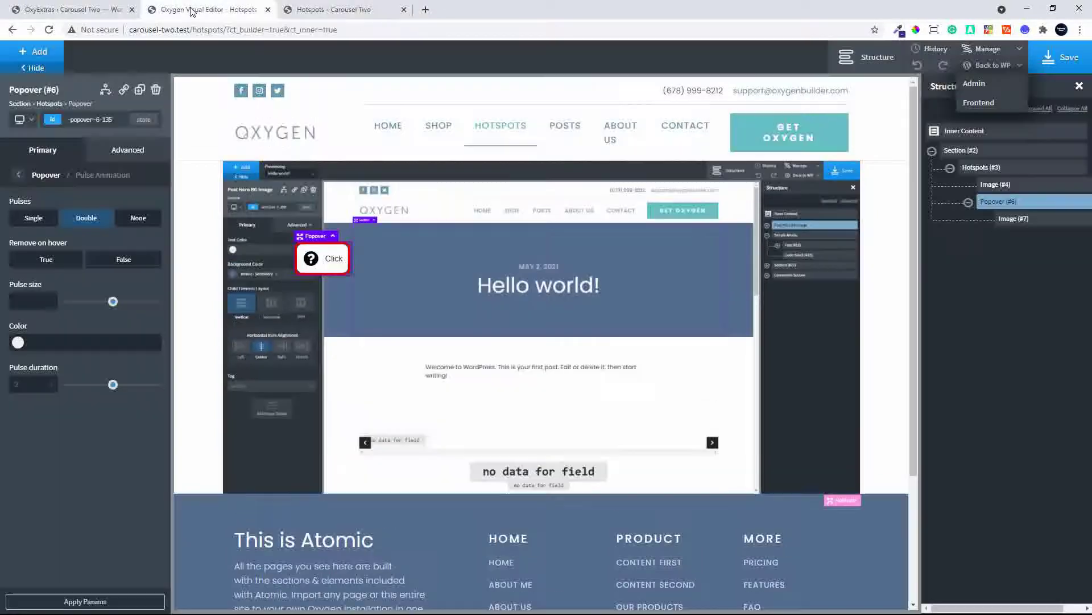
{"action": "left_click", "coordinate": [333, 261]}
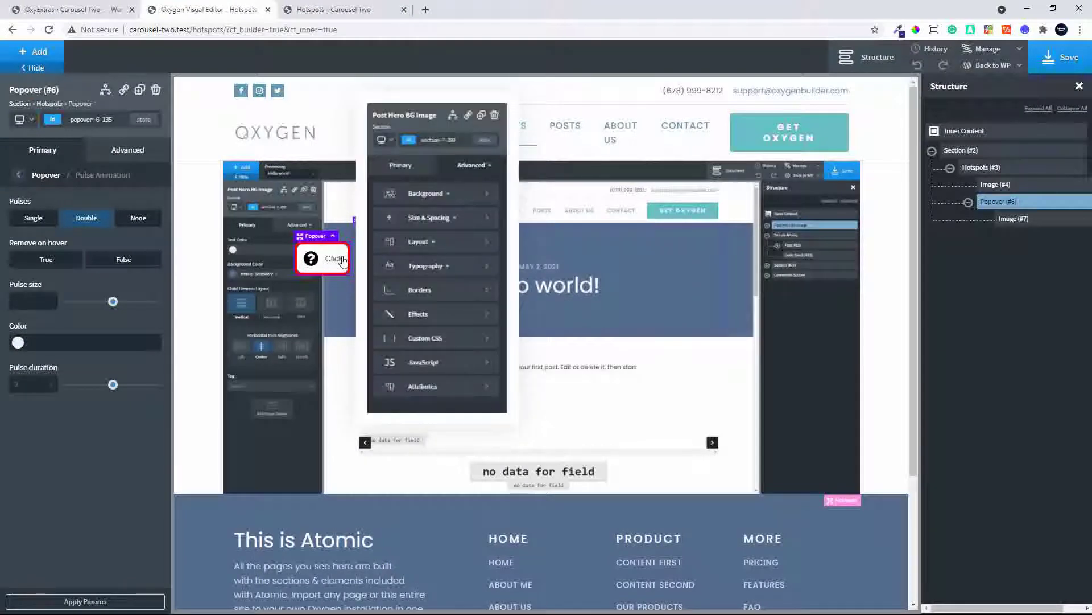
{"action": "left_click", "coordinate": [18, 177]}
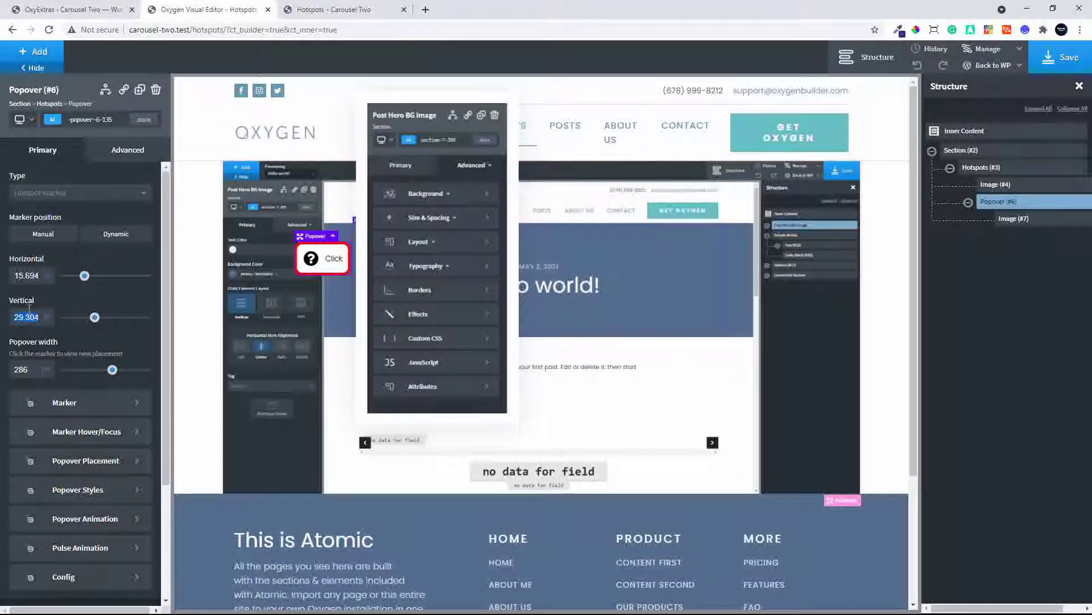
{"action": "key", "text": "Up"}
{"action": "key", "text": "Up"}
{"action": "key", "text": "Up"}
{"action": "key", "text": "Up"}
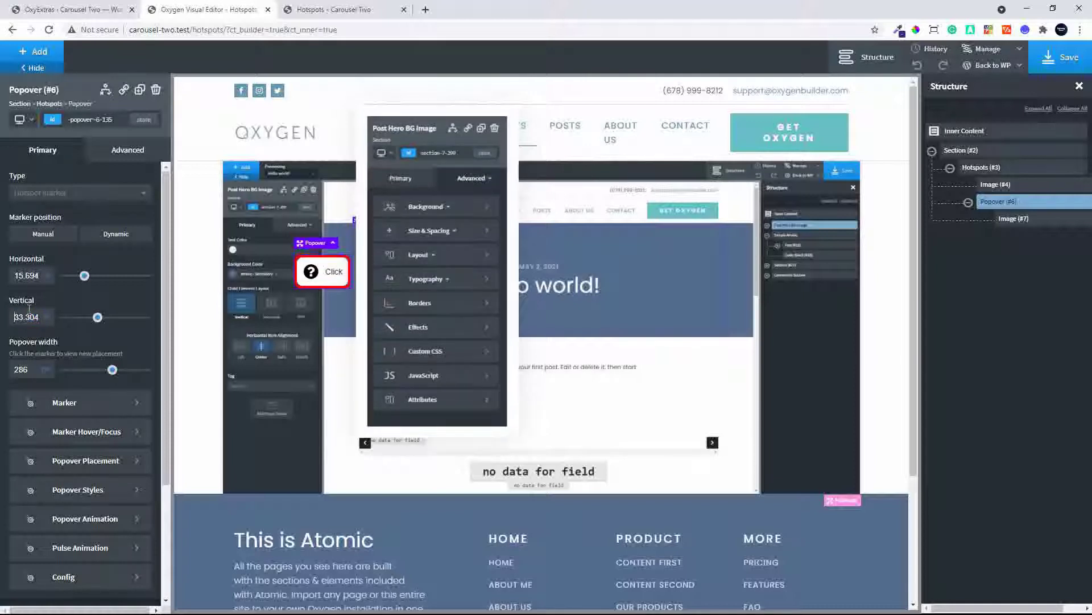
{"action": "left_click", "coordinate": [1060, 57]}
Reload the frontend Hotspots page and open and close the popover to check the marker's position.
{"action": "left_click", "coordinate": [312, 10]}
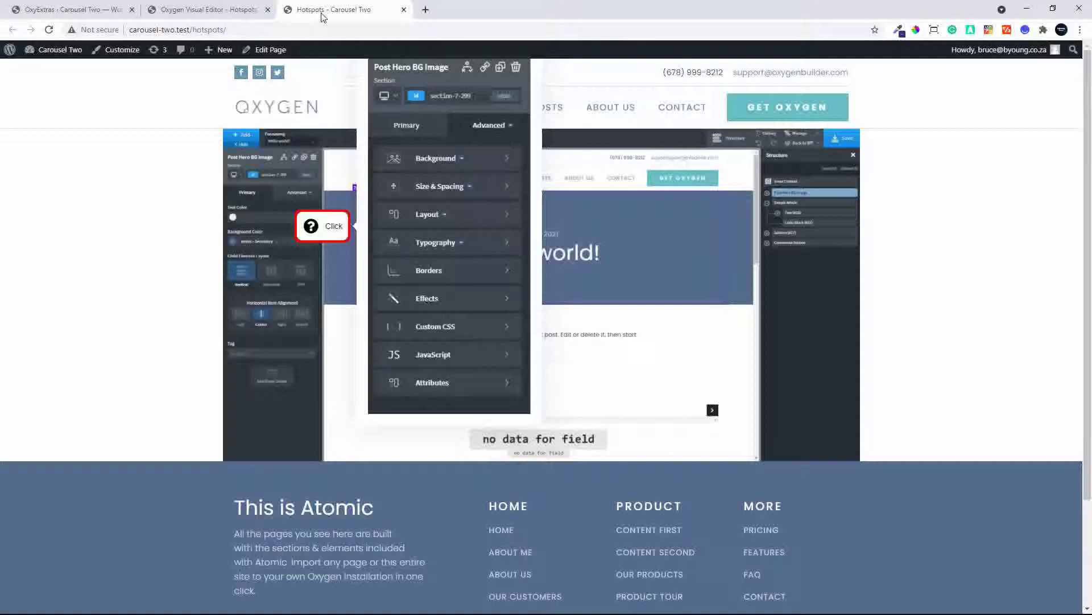
{"action": "left_click", "coordinate": [48, 31]}
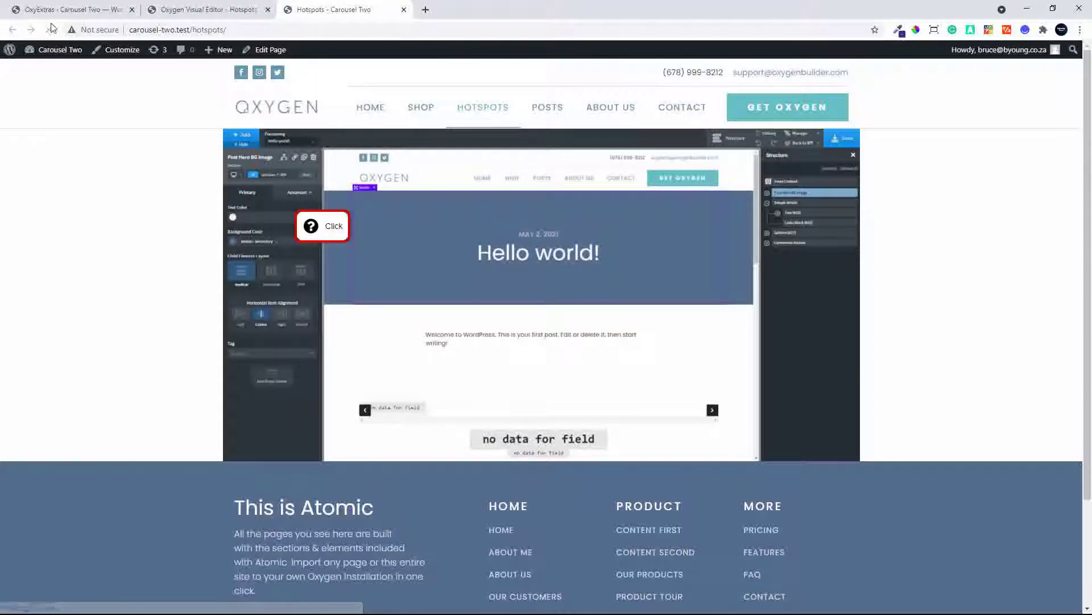
{"action": "left_click", "coordinate": [49, 30]}
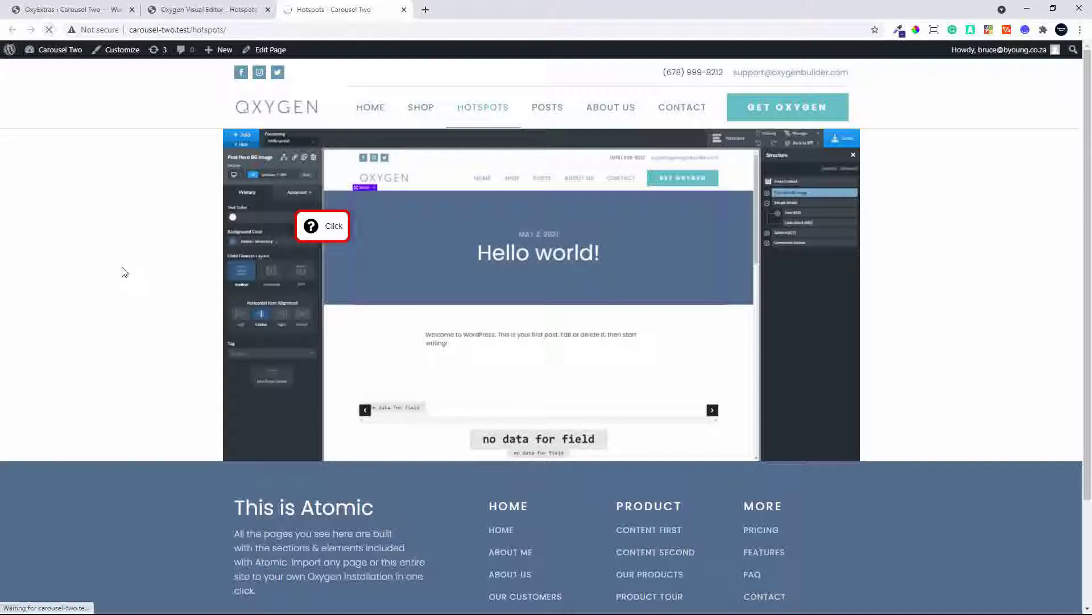
{"action": "left_click", "coordinate": [328, 239]}
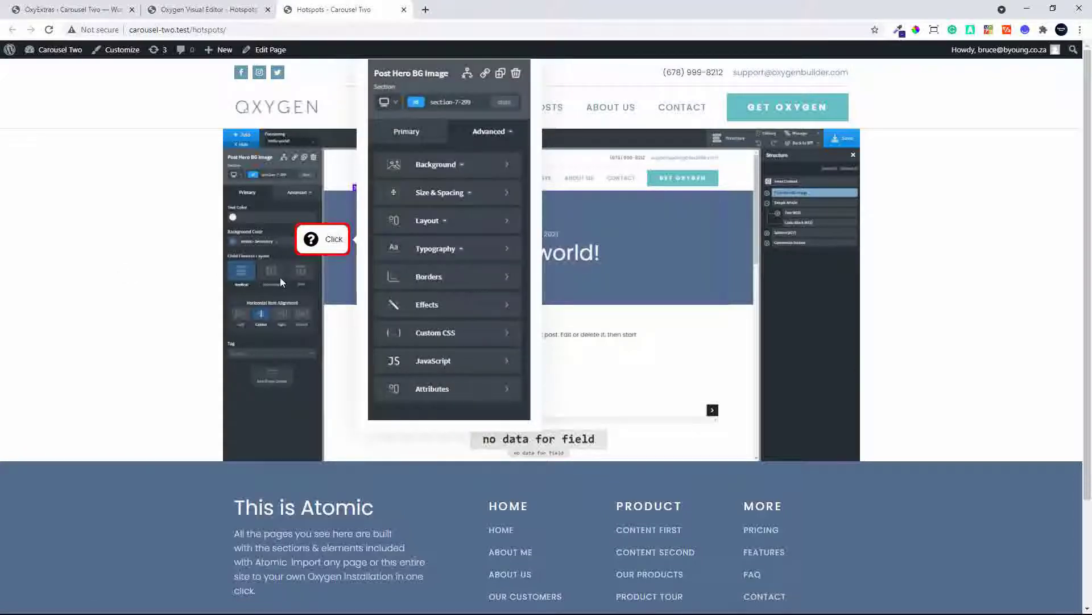
{"action": "left_click", "coordinate": [326, 248]}
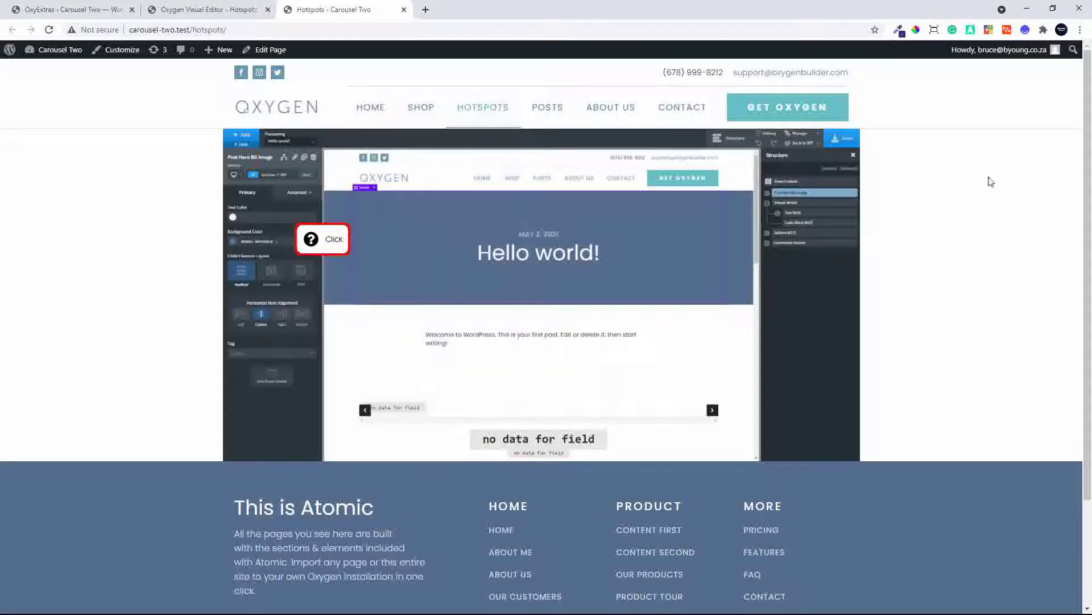
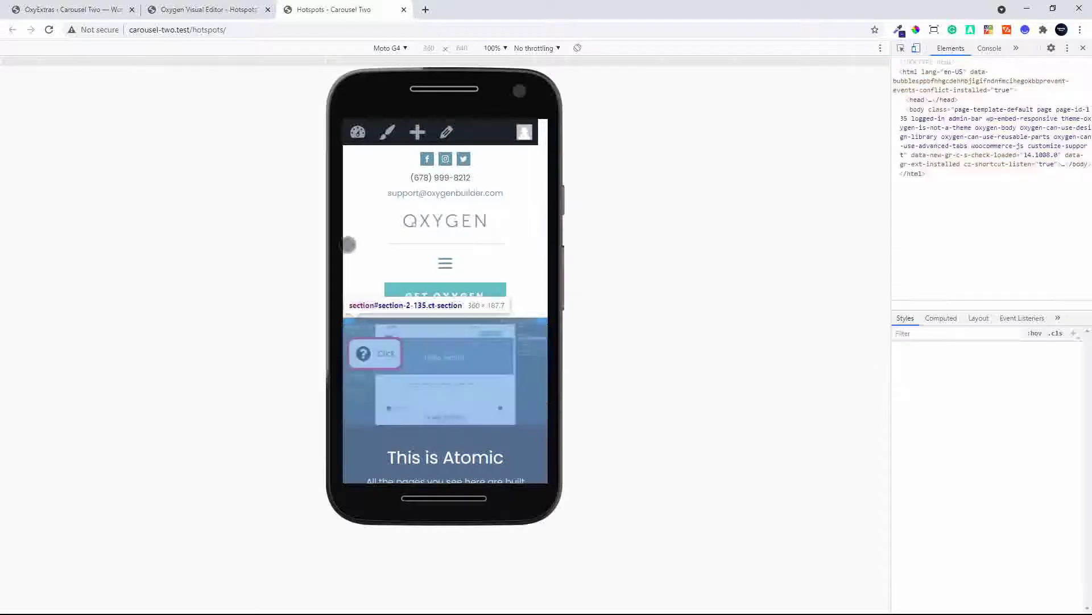
Open and close the popover in the Moto G4 device preview to check its mobile placement.
{"action": "scroll", "coordinate": [441, 234], "scroll_direction": "down", "scroll_amount": 1}
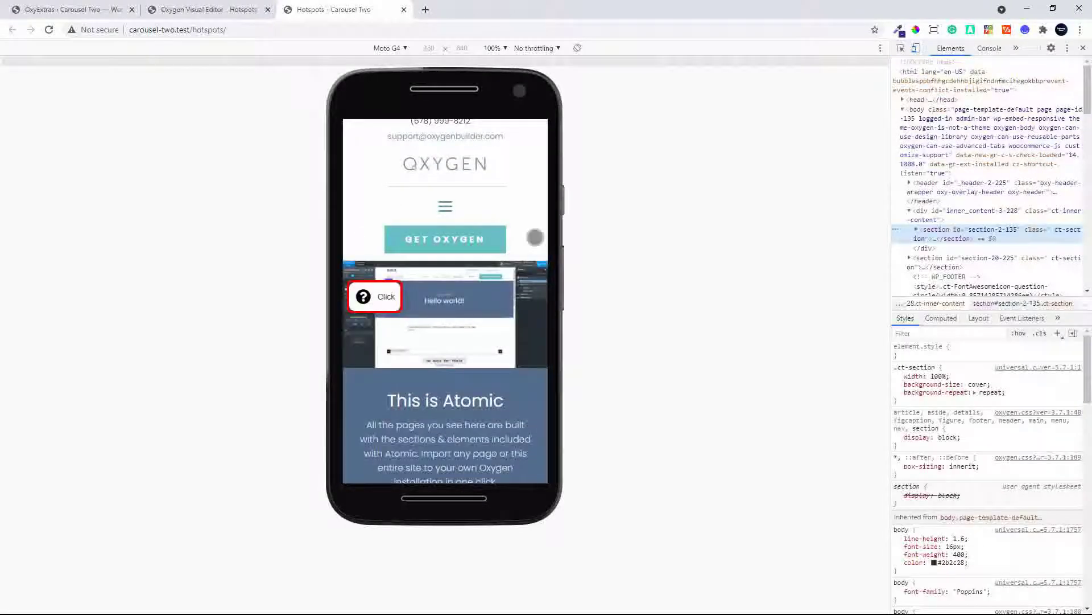
{"action": "left_click", "coordinate": [373, 300]}
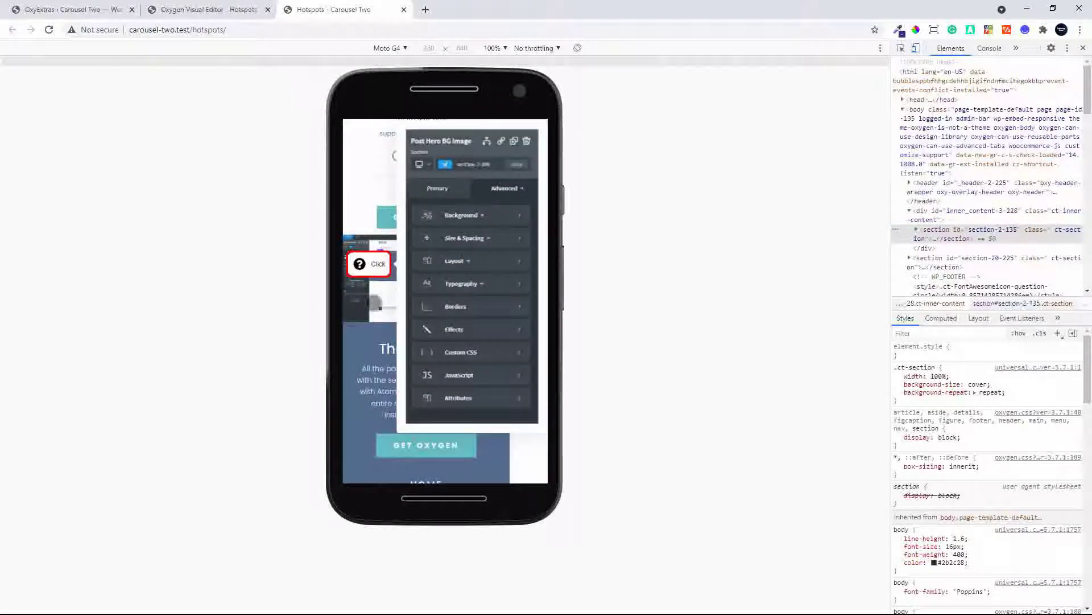
{"action": "scroll", "coordinate": [514, 443], "scroll_direction": "down", "scroll_amount": 1}
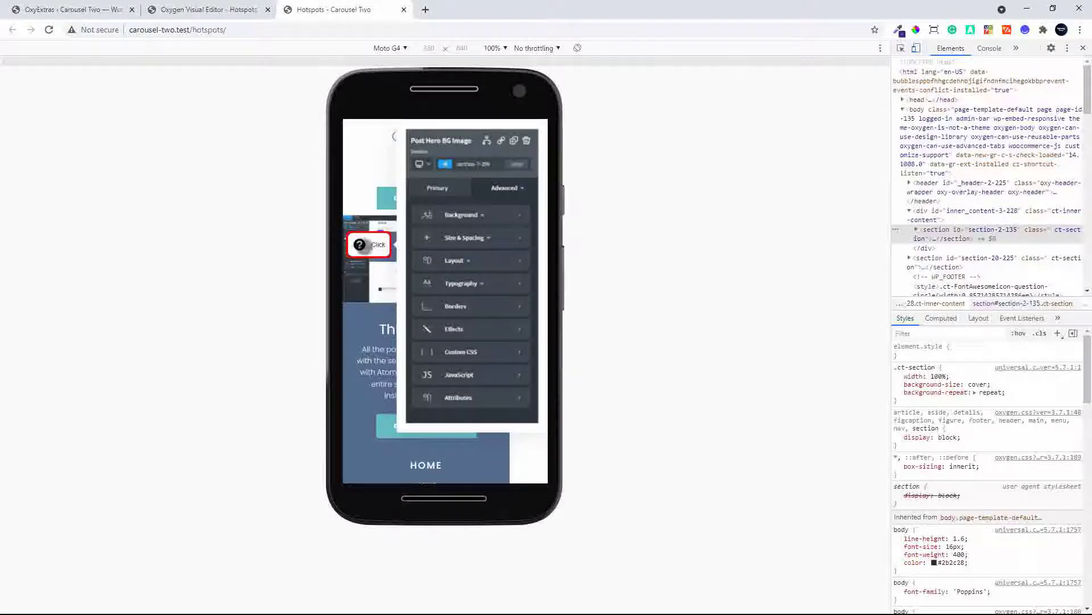
{"action": "left_click", "coordinate": [361, 244]}
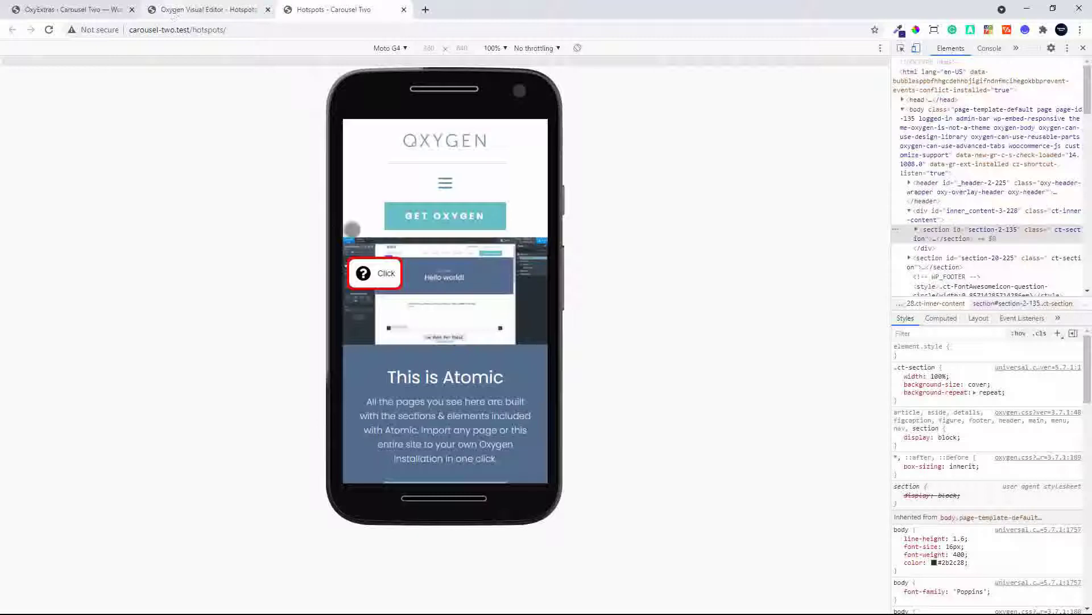
In the Oxygen editor, set the popover placement to Bottom for the Less than 480px breakpoint.
{"action": "left_click", "coordinate": [219, 12]}
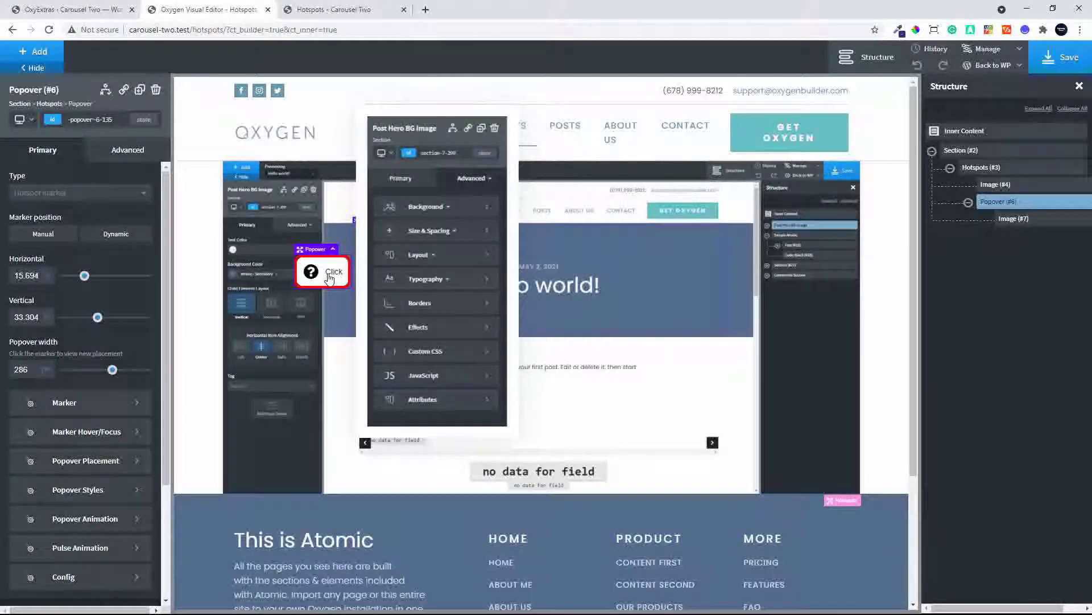
{"action": "left_click", "coordinate": [30, 120]}
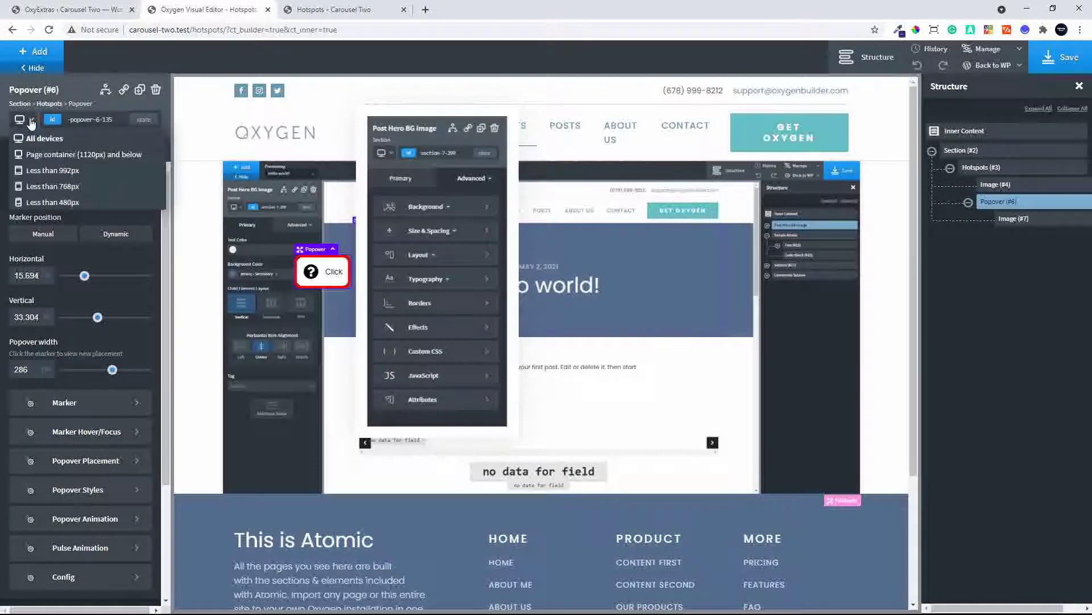
{"action": "left_click", "coordinate": [55, 202]}
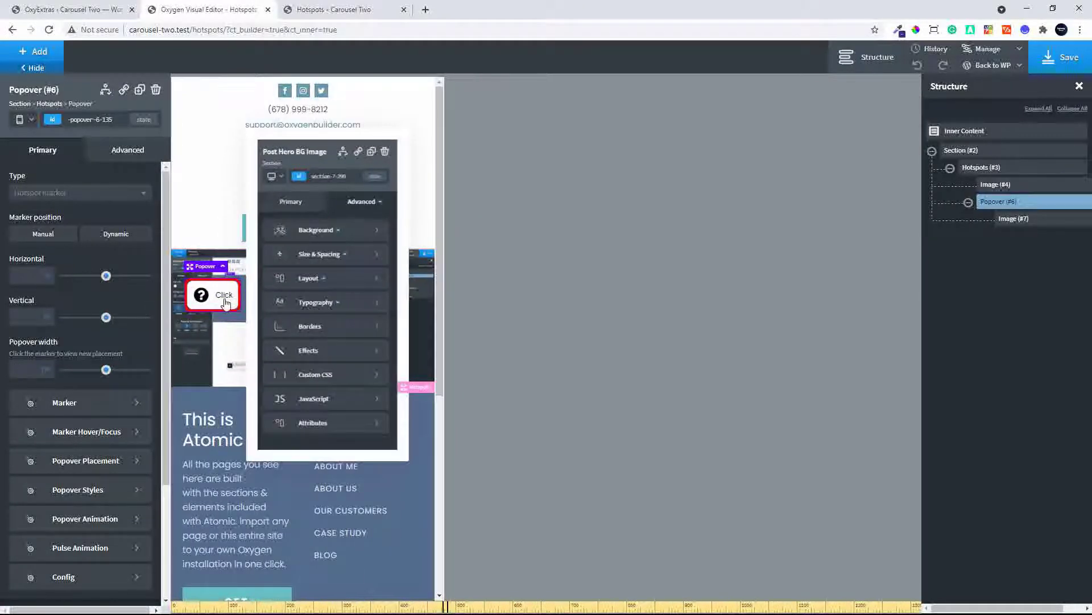
{"action": "left_click", "coordinate": [89, 464]}
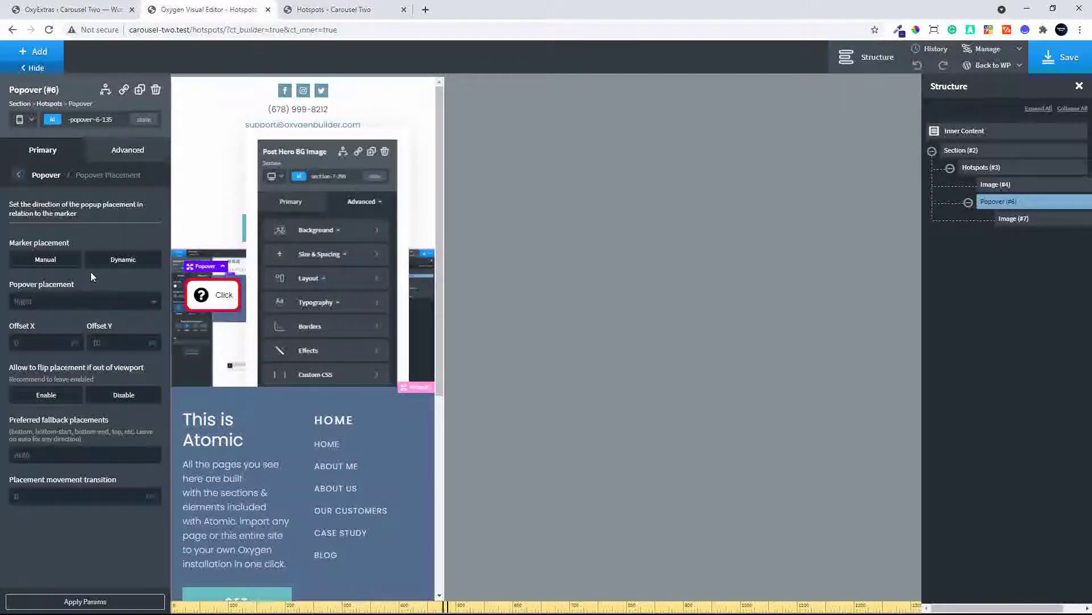
{"action": "left_click", "coordinate": [48, 303]}
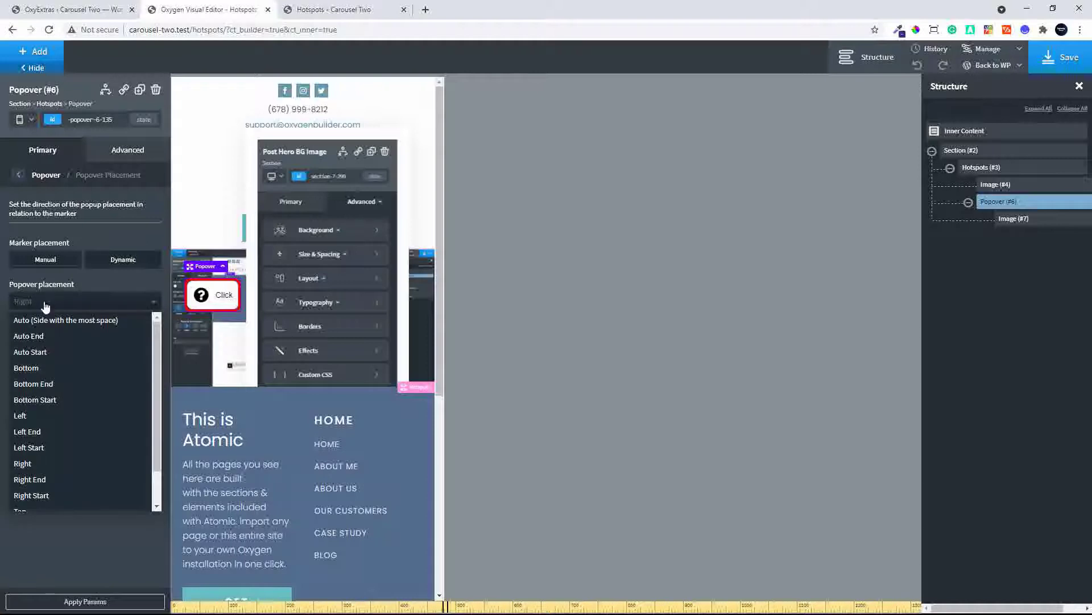
{"action": "scroll", "coordinate": [80, 459], "scroll_direction": "down", "scroll_amount": 2}
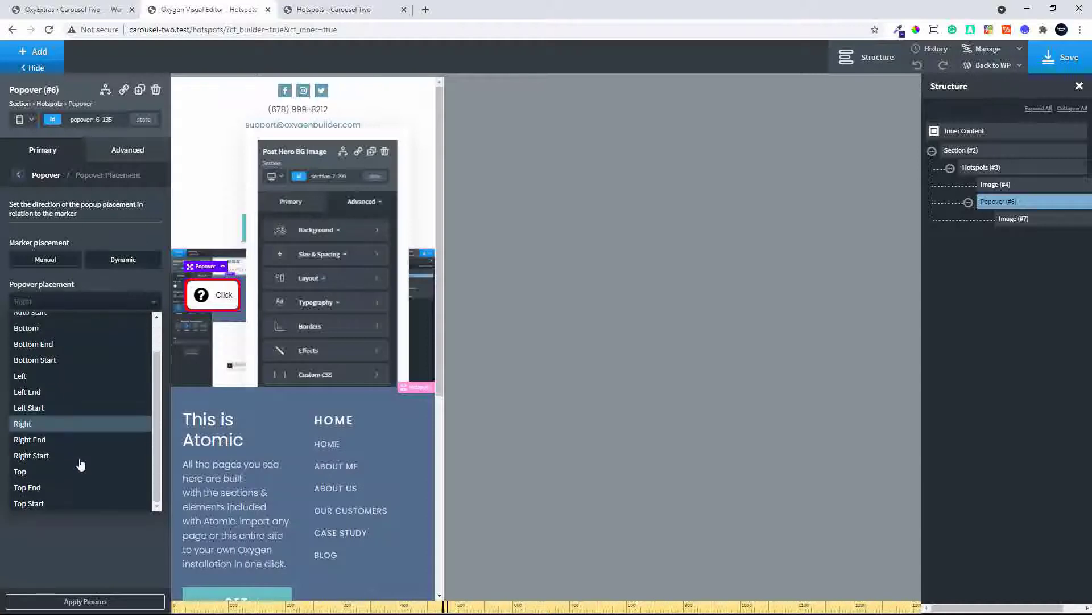
{"action": "scroll", "coordinate": [80, 464], "scroll_direction": "up", "scroll_amount": 2}
{"action": "left_click", "coordinate": [33, 368]}
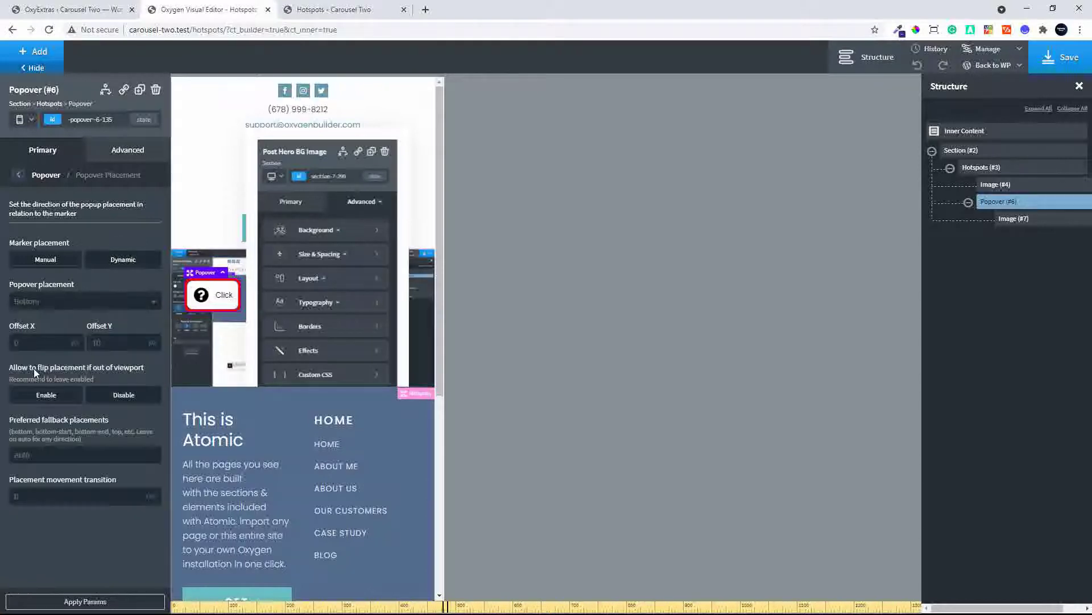
Toggle the popover repeatedly in the editor's mobile canvas to preview its placement.
{"action": "left_click", "coordinate": [226, 296]}
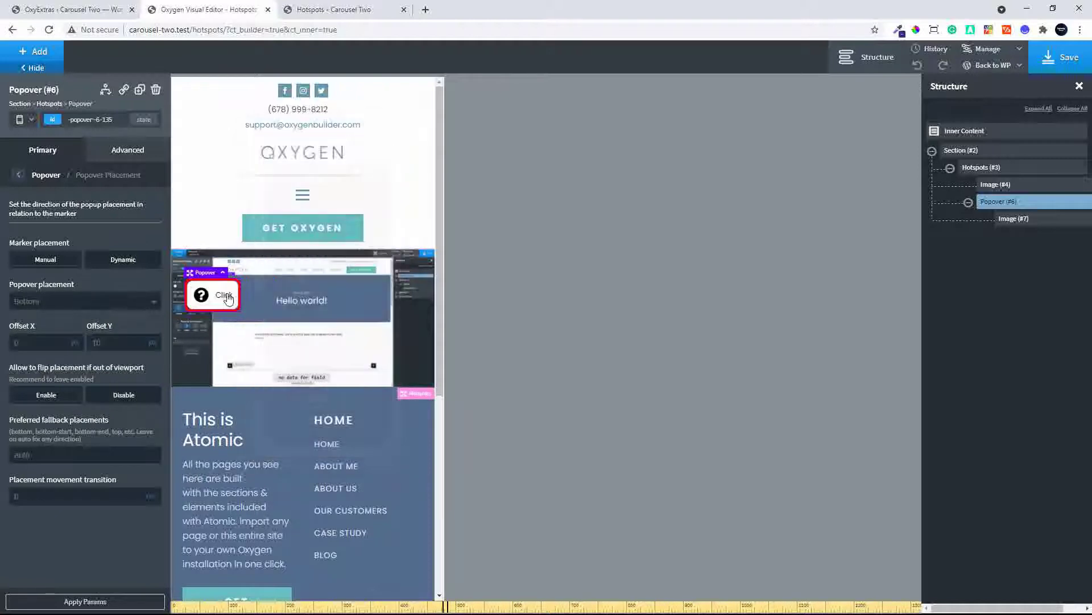
{"action": "left_click", "coordinate": [226, 296]}
{"action": "left_click", "coordinate": [226, 296]}
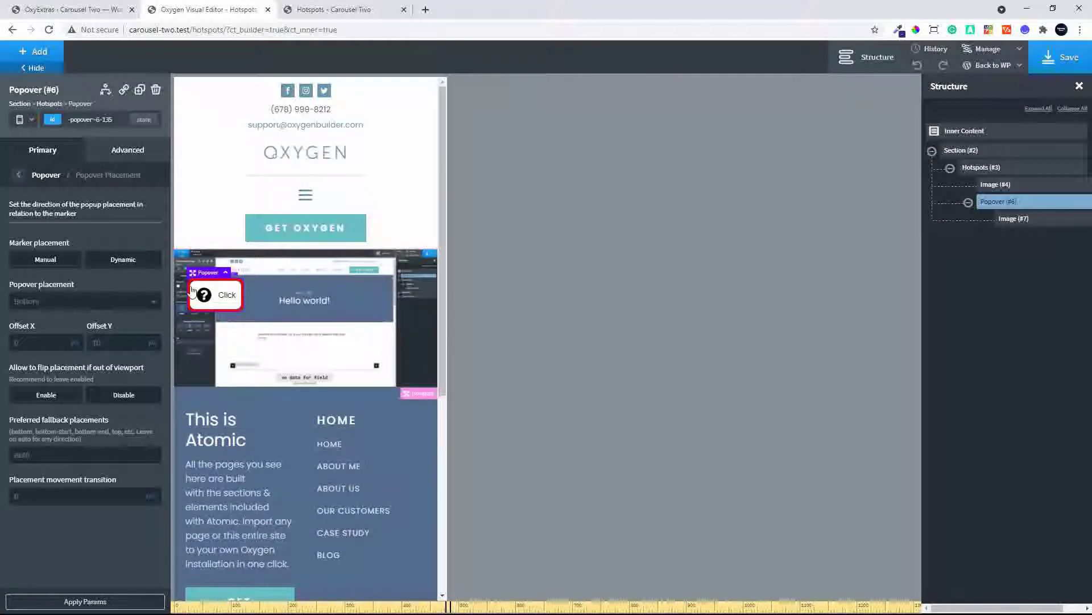
{"action": "left_click", "coordinate": [223, 293]}
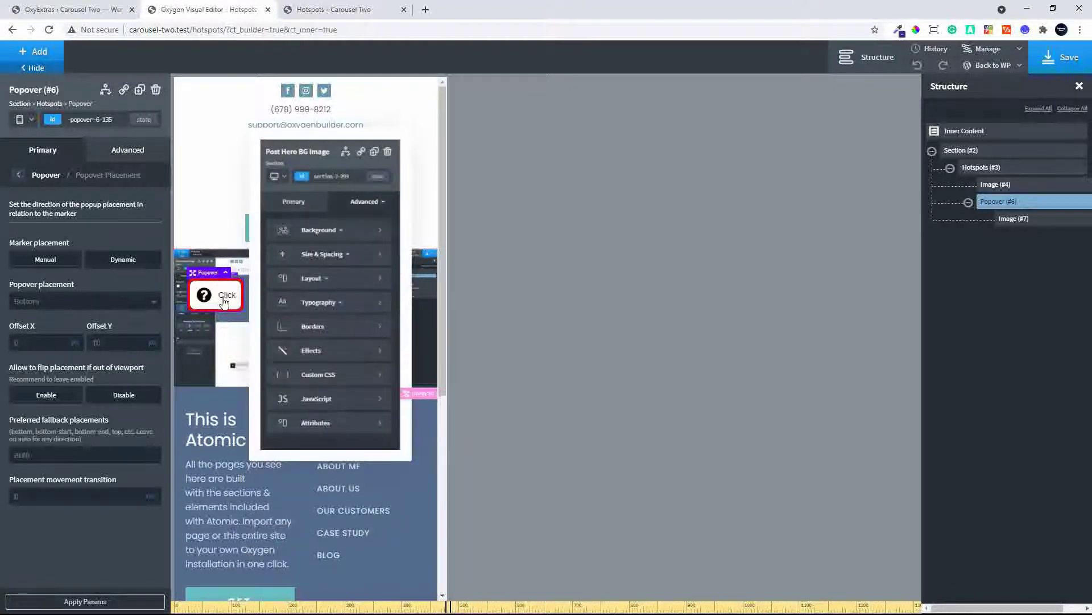
{"action": "left_click", "coordinate": [308, 302]}
Save the page, apply the popover's parameters, and toggle the marker again.
{"action": "left_click", "coordinate": [1074, 67]}
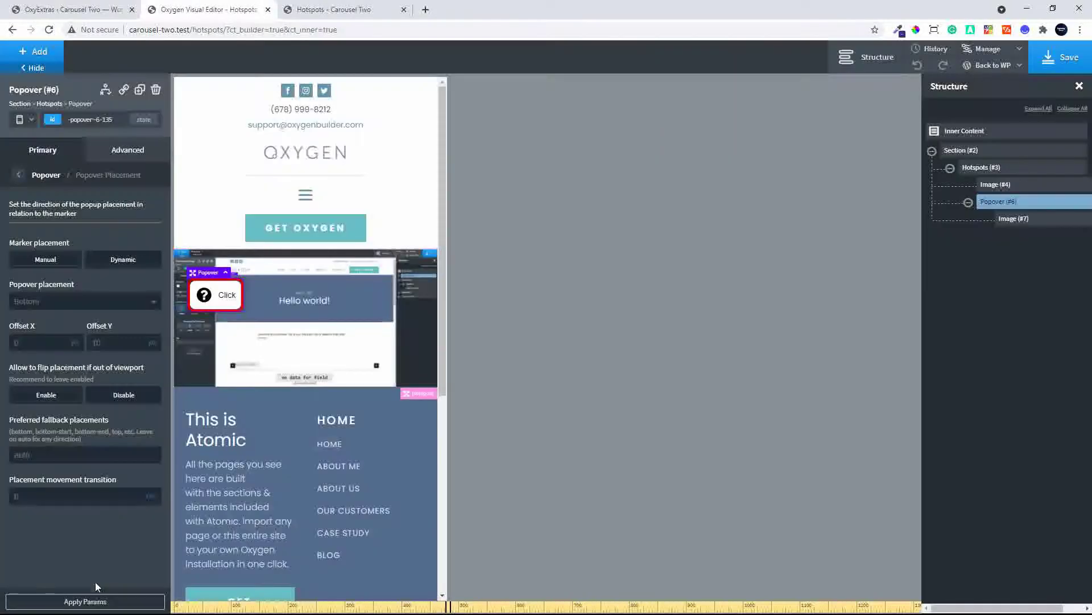
{"action": "left_click", "coordinate": [85, 602]}
{"action": "left_click", "coordinate": [222, 297]}
{"action": "left_click", "coordinate": [223, 296]}
Reload the frontend in the Moto G4 preview, open the popover, and examine its content below the marker.
{"action": "left_click", "coordinate": [353, 10]}
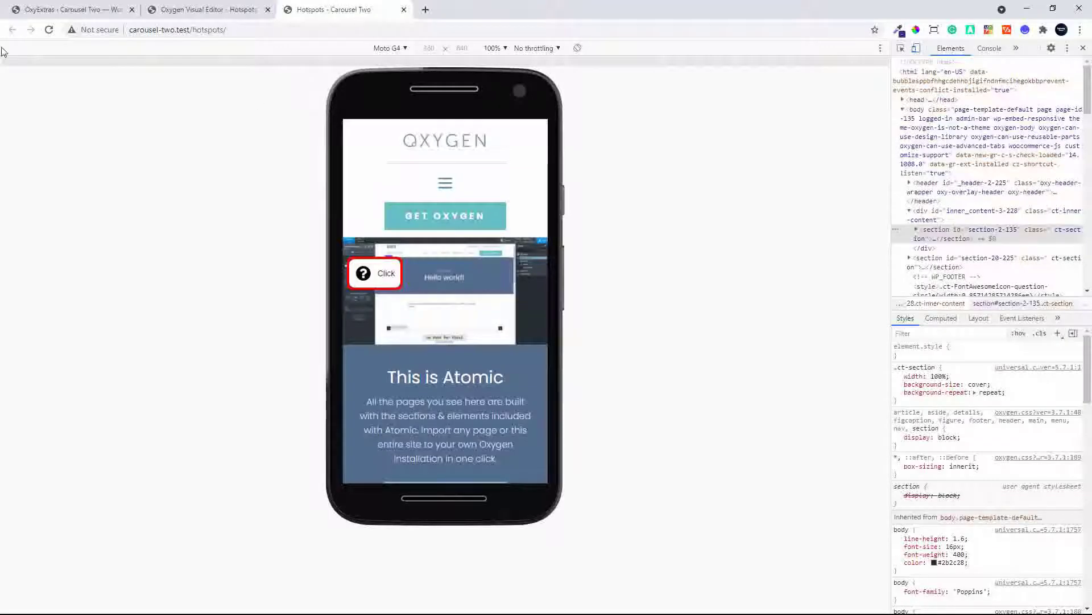
{"action": "left_click", "coordinate": [50, 30]}
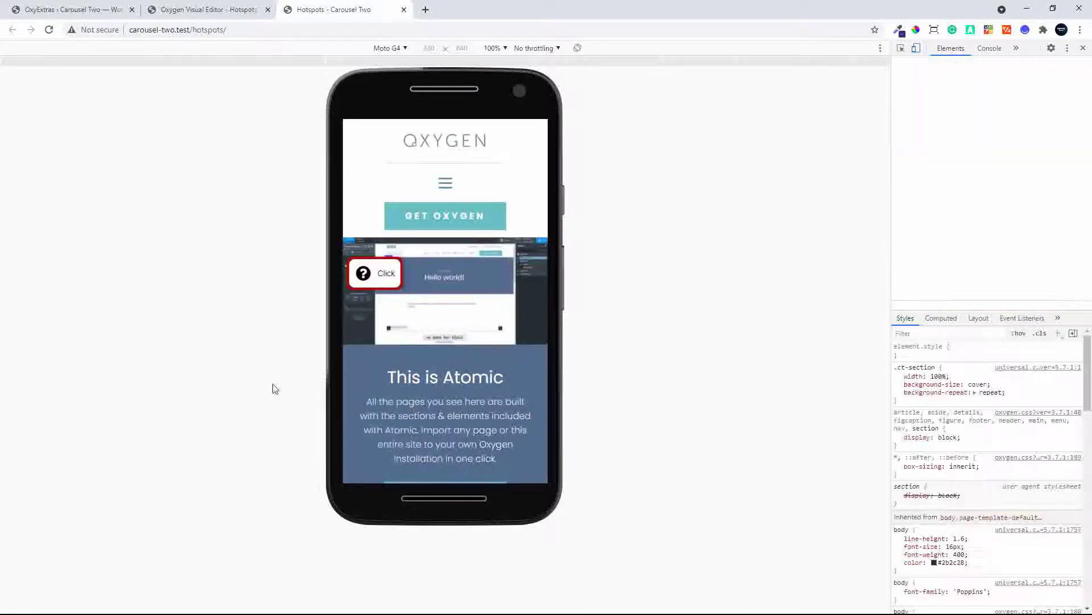
{"action": "left_click", "coordinate": [377, 278]}
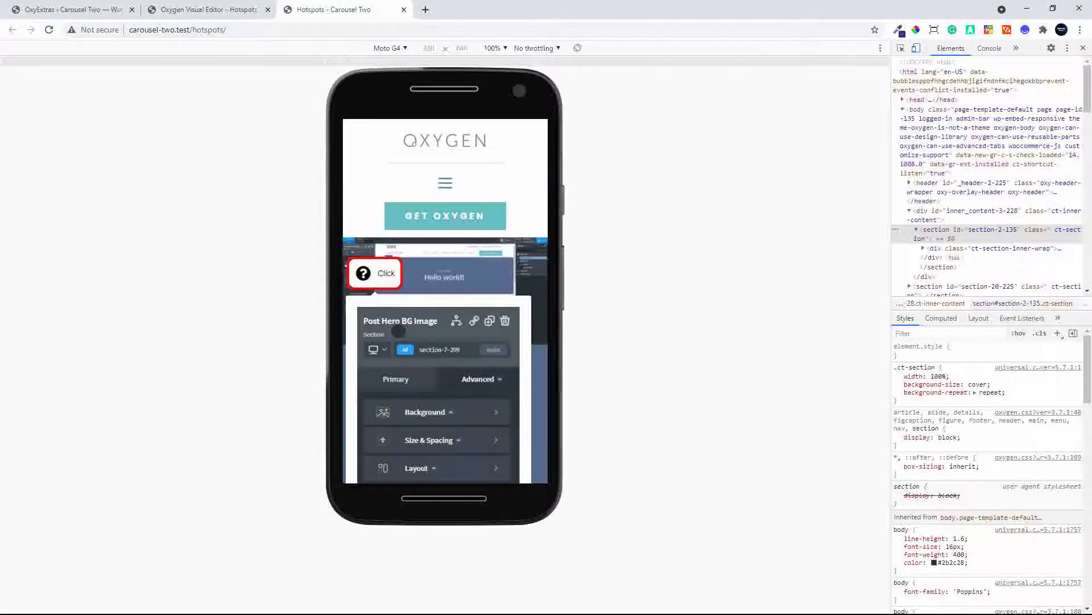
{"action": "scroll", "coordinate": [399, 332], "scroll_direction": "down", "scroll_amount": 5}
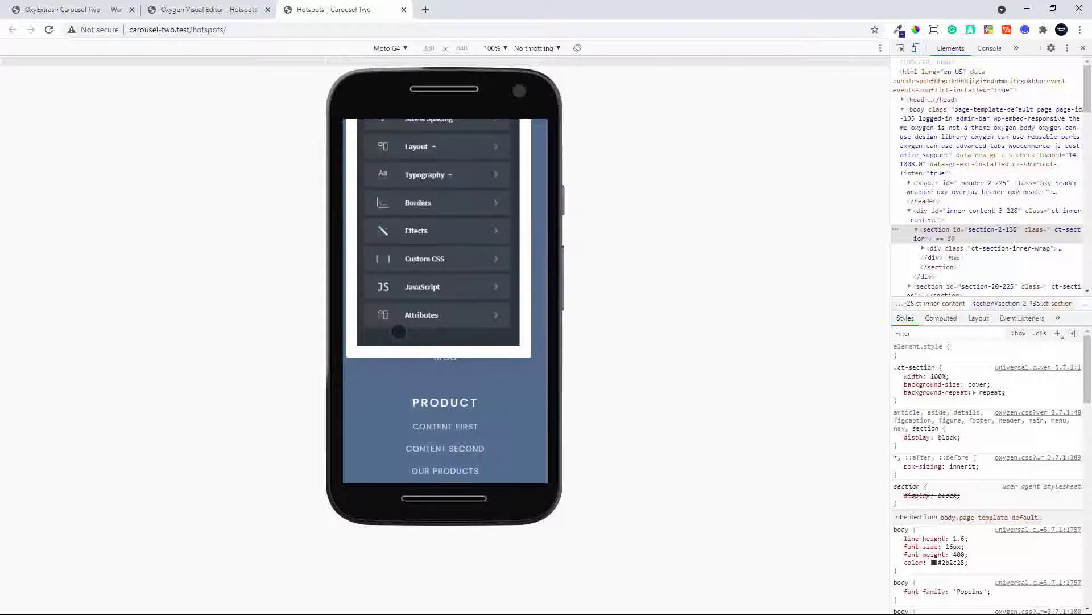
{"action": "scroll", "coordinate": [398, 332], "scroll_direction": "up", "scroll_amount": 5}
{"action": "scroll", "coordinate": [400, 328], "scroll_direction": "down", "scroll_amount": 3}
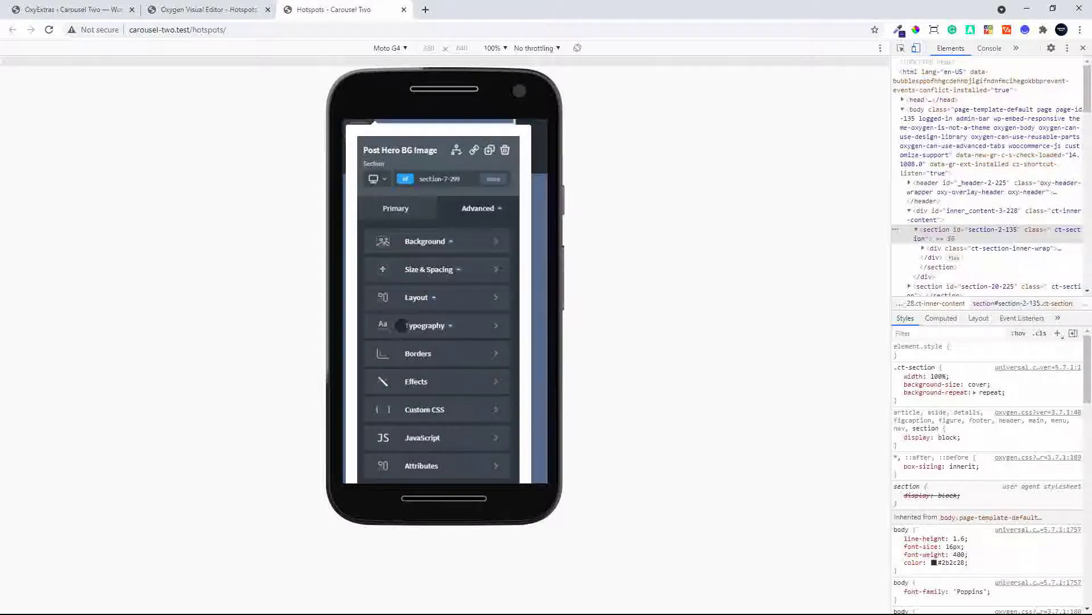
Toggle the popover from its marker in the Moto G4 preview and examine its placement and content.
{"action": "scroll", "coordinate": [402, 325], "scroll_direction": "down", "scroll_amount": 1}
{"action": "scroll", "coordinate": [381, 262], "scroll_direction": "up", "scroll_amount": 3}
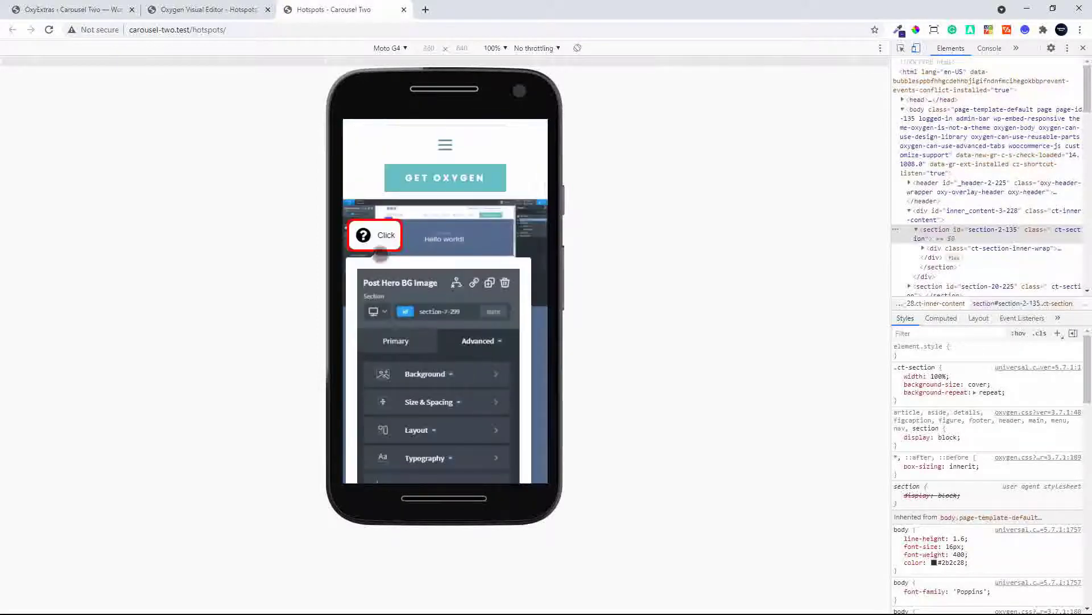
{"action": "scroll", "coordinate": [380, 255], "scroll_direction": "down", "scroll_amount": 1}
{"action": "left_click", "coordinate": [378, 181]}
{"action": "left_click", "coordinate": [382, 185]}
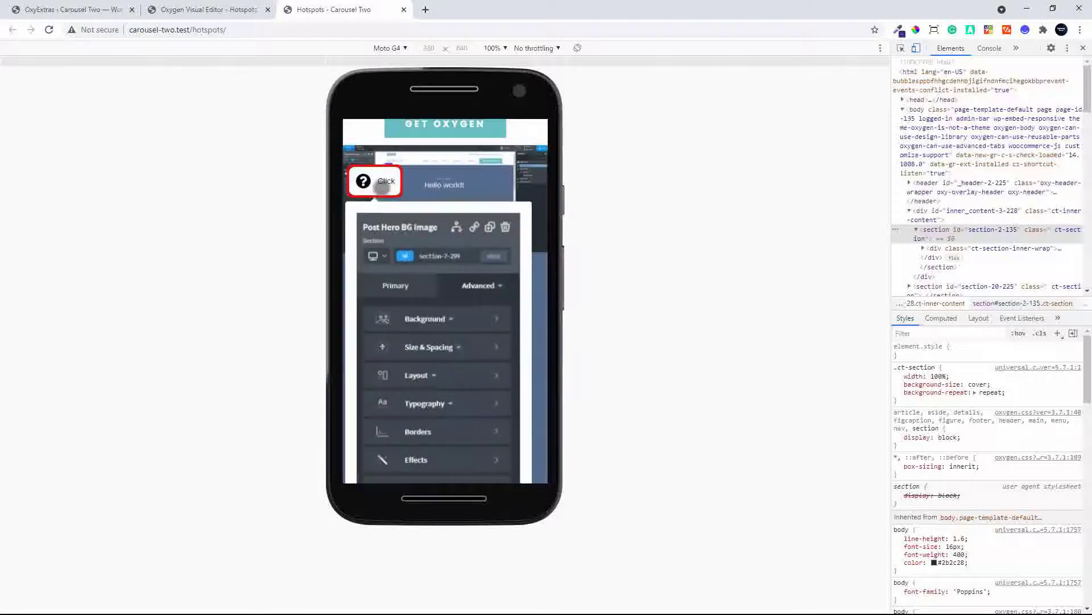
{"action": "left_click", "coordinate": [381, 185]}
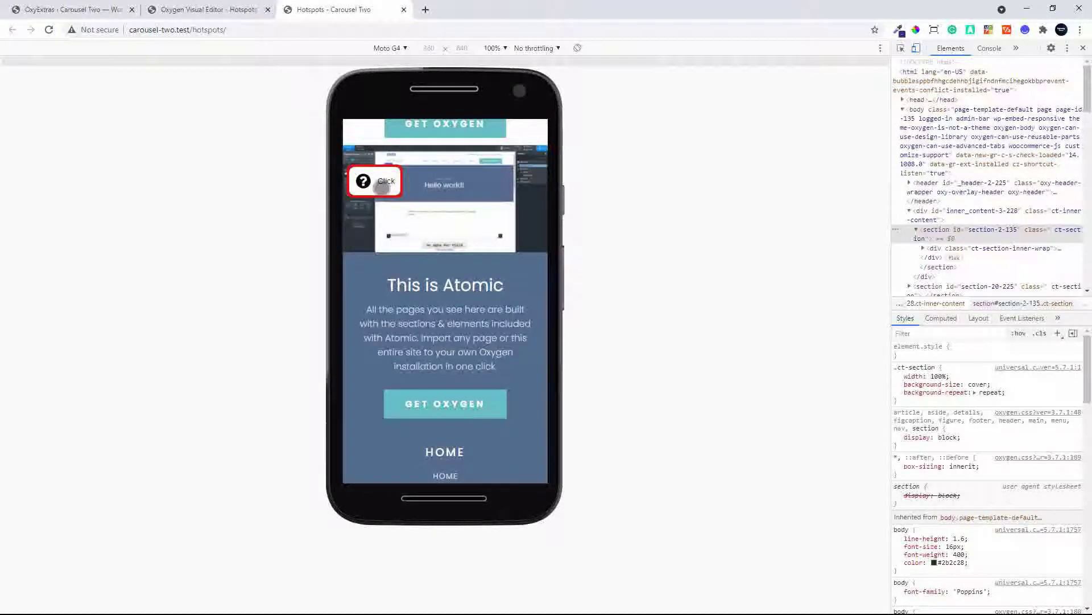
Leave the mobile preview and set the popover's breakpoint in the Oxygen editor to All devices.
{"action": "left_click", "coordinate": [1083, 48]}
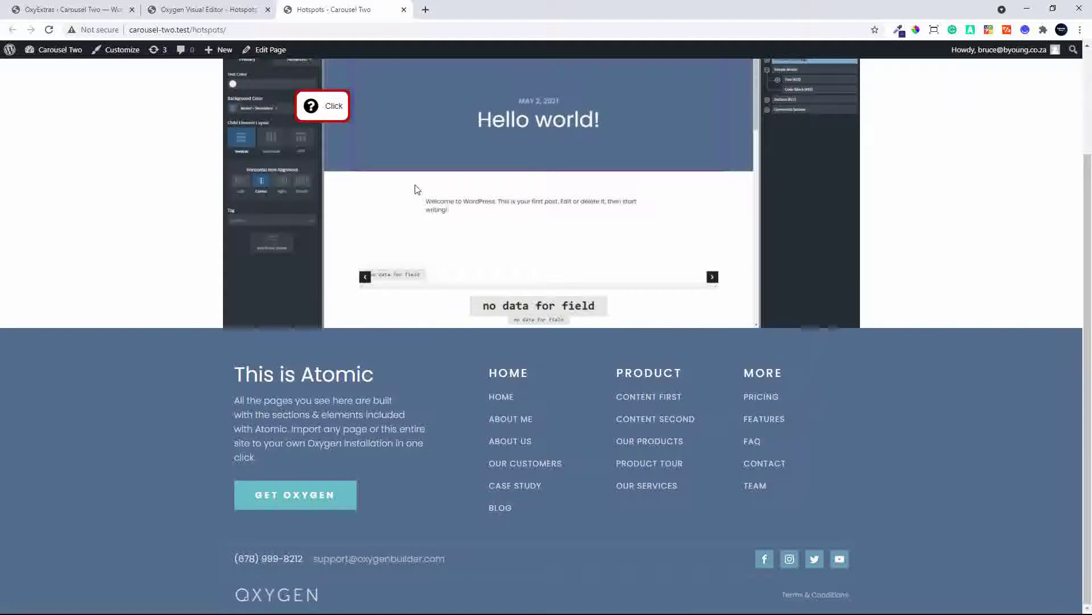
{"action": "scroll", "coordinate": [414, 192], "scroll_direction": "up", "scroll_amount": 2}
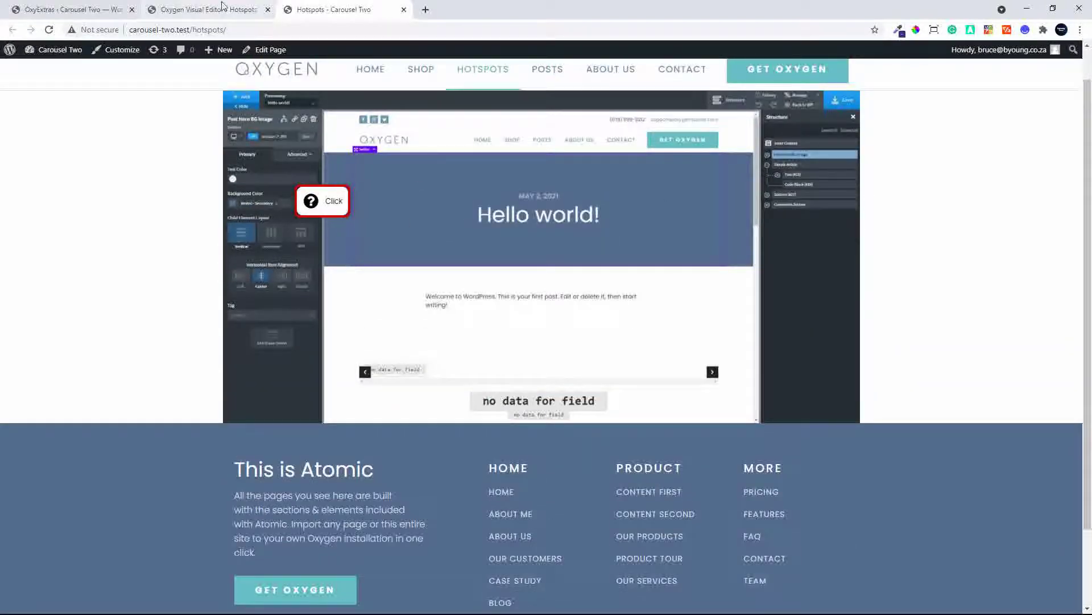
{"action": "left_click", "coordinate": [168, 9]}
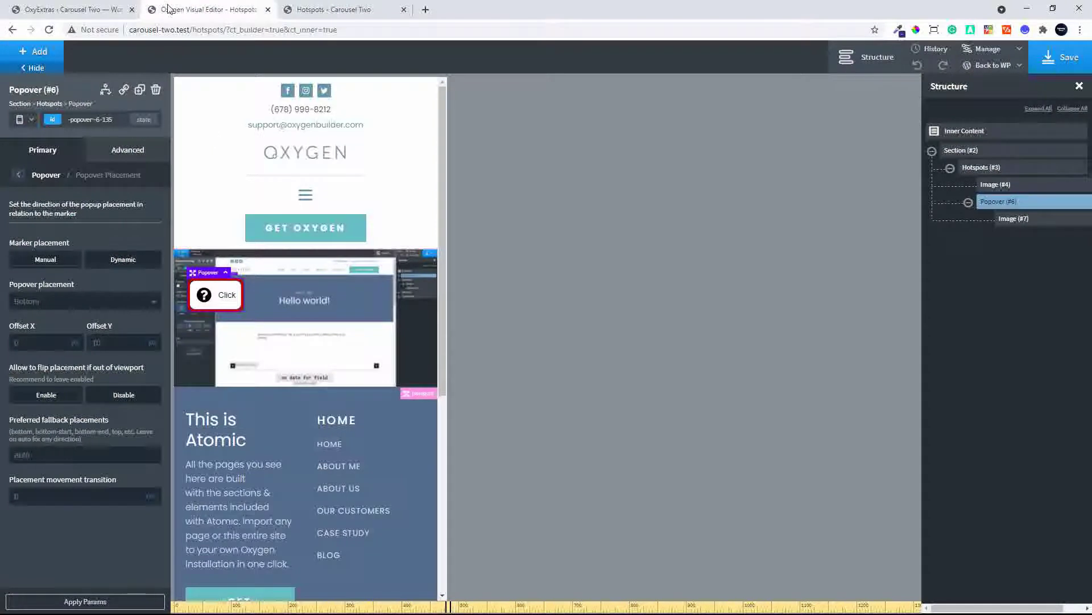
{"action": "left_click", "coordinate": [19, 120]}
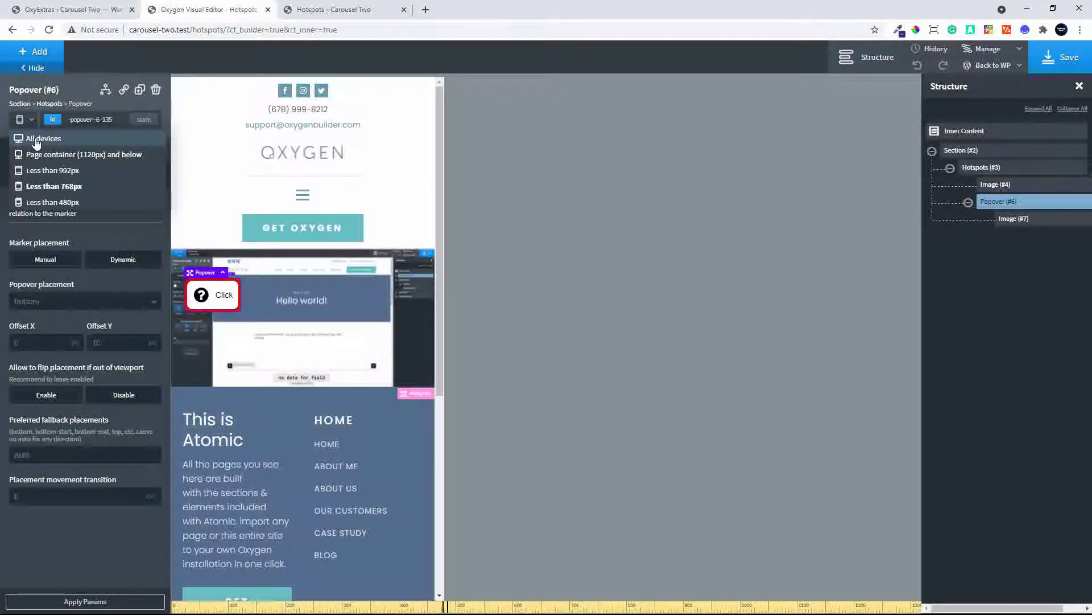
{"action": "left_click", "coordinate": [36, 139]}
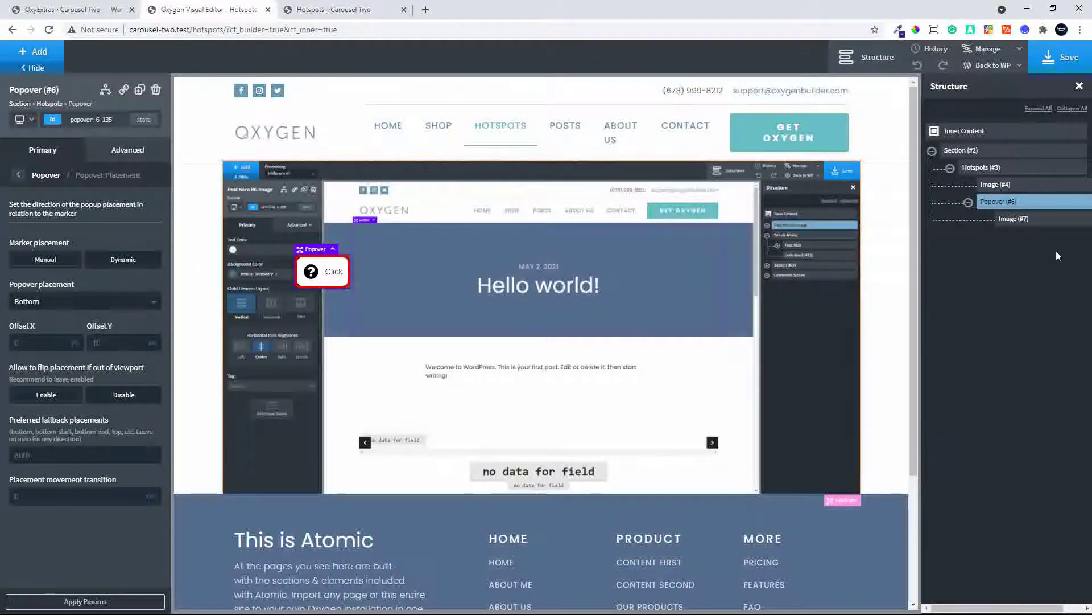
Add a second popover marker inside the Hotspots element.
{"action": "left_click", "coordinate": [997, 173]}
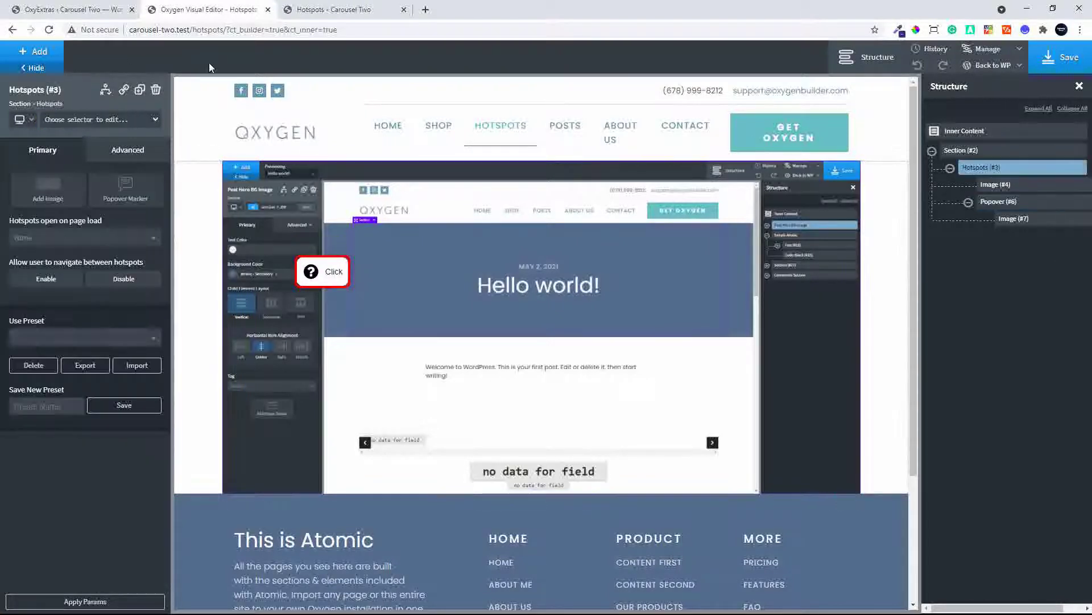
{"action": "left_click", "coordinate": [37, 57]}
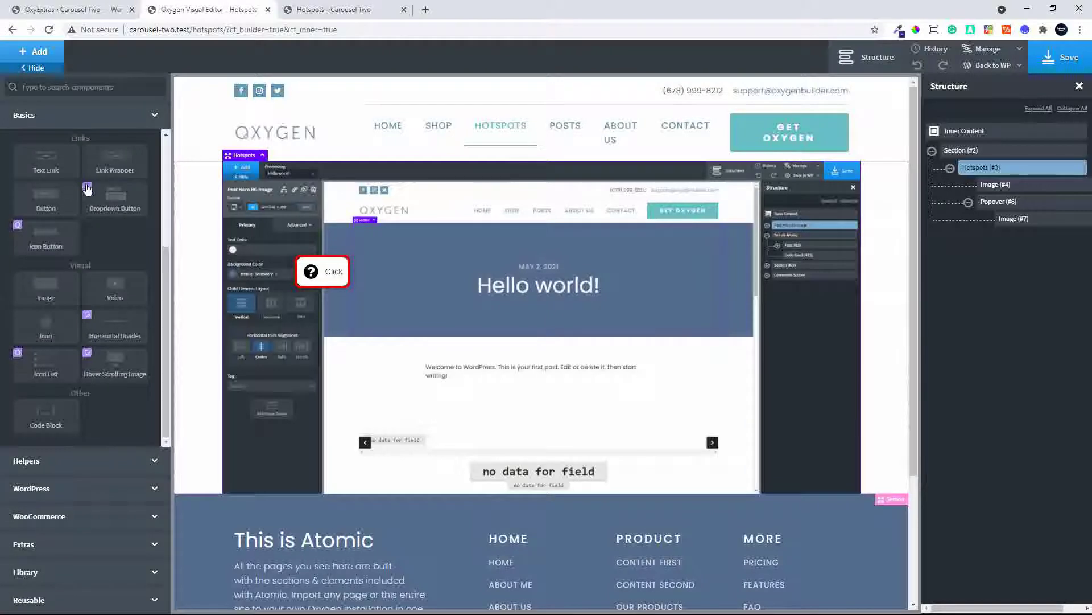
{"action": "left_click", "coordinate": [51, 549]}
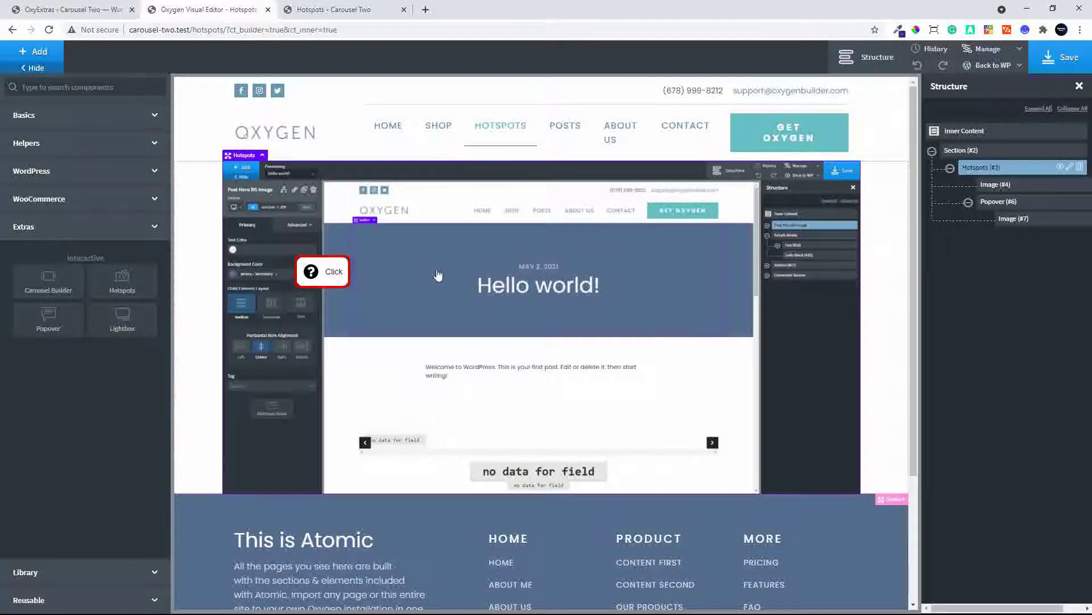
{"action": "left_click", "coordinate": [332, 278]}
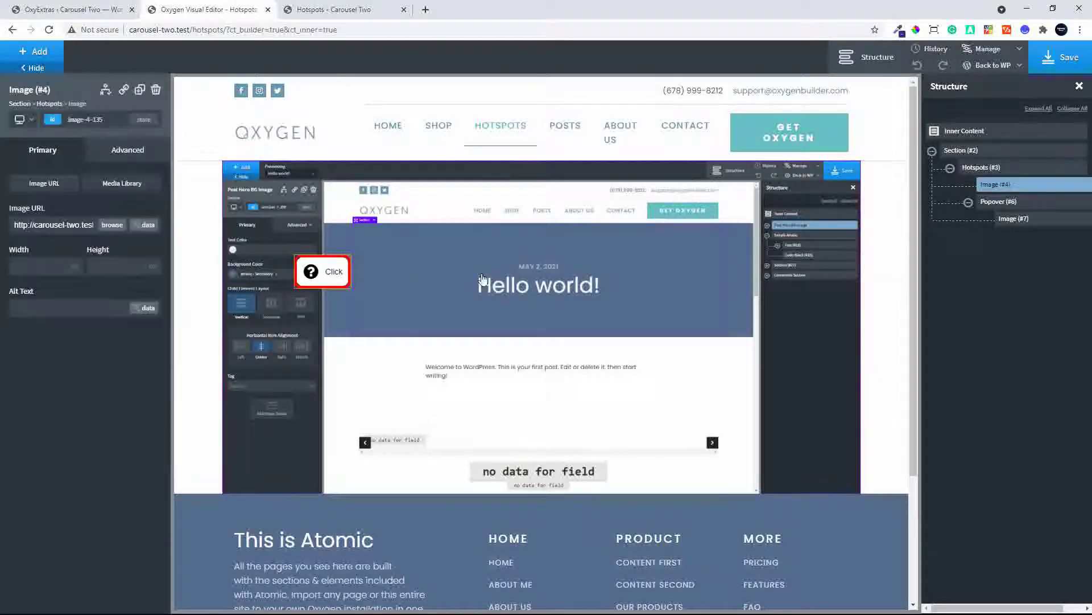
{"action": "left_click", "coordinate": [325, 277]}
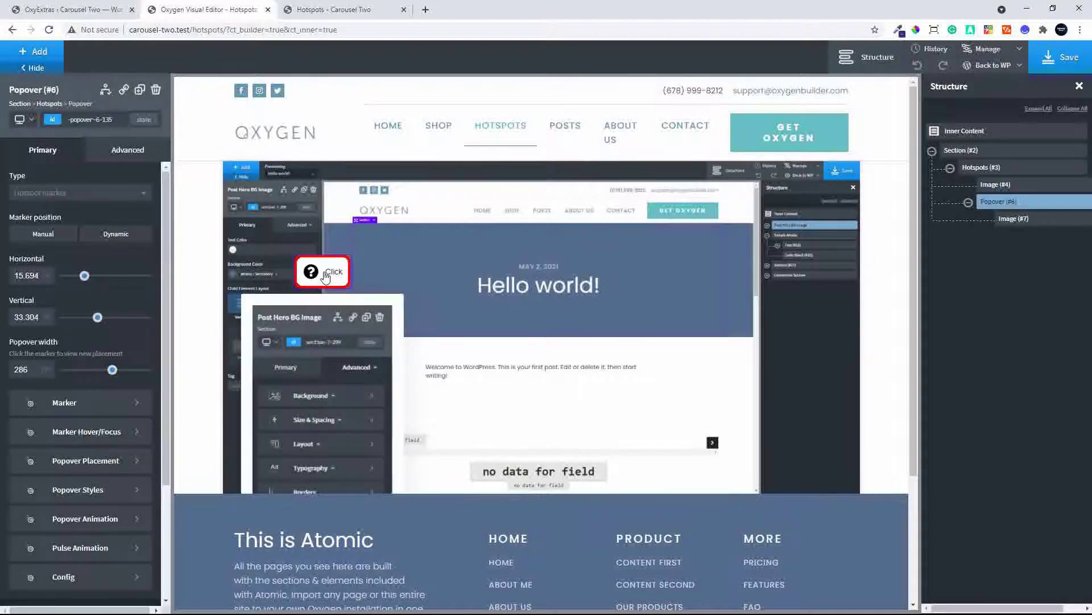
{"action": "left_click", "coordinate": [986, 171]}
{"action": "left_click", "coordinate": [123, 202]}
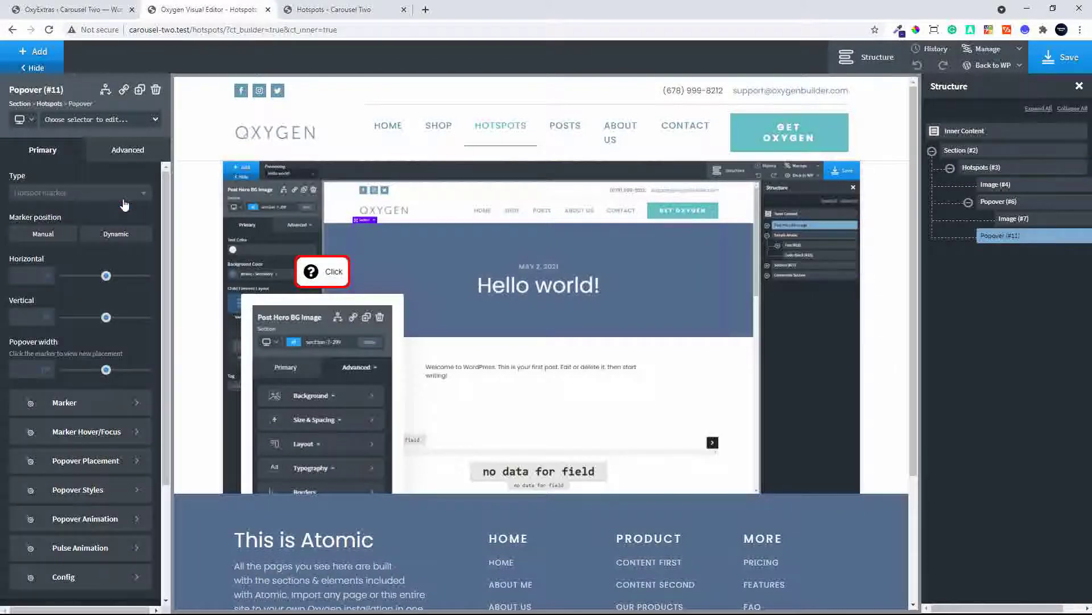
Position the new marker over the hotspot image at 50 horizontally and 49.085 vertically.
{"action": "scroll", "coordinate": [200, 458], "scroll_direction": "down", "scroll_amount": 1}
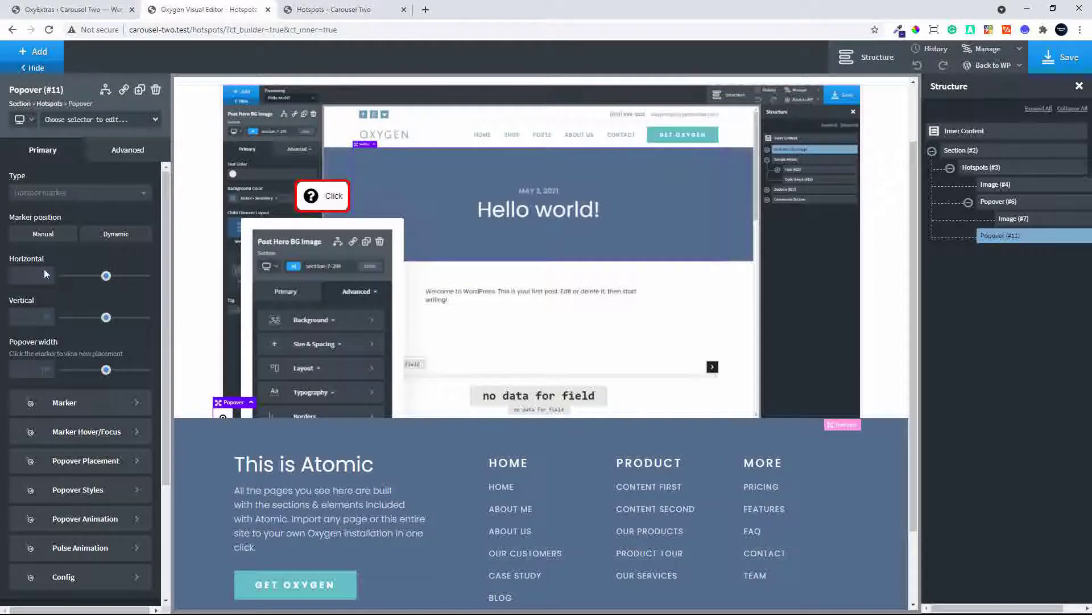
{"action": "left_click", "coordinate": [106, 319]}
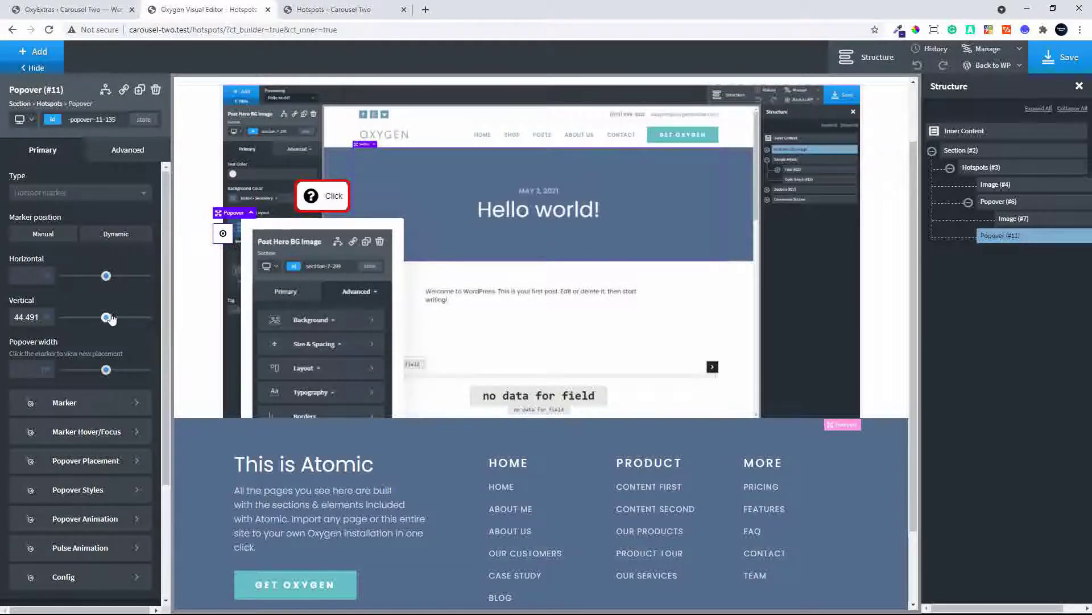
{"action": "left_click", "coordinate": [111, 319]}
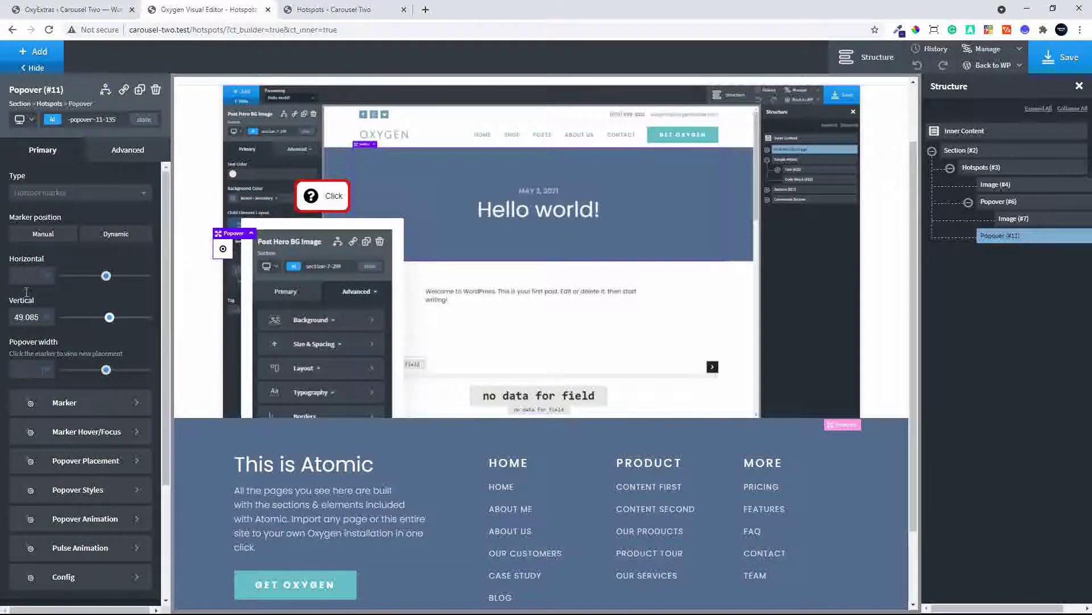
{"action": "left_click", "coordinate": [97, 277]}
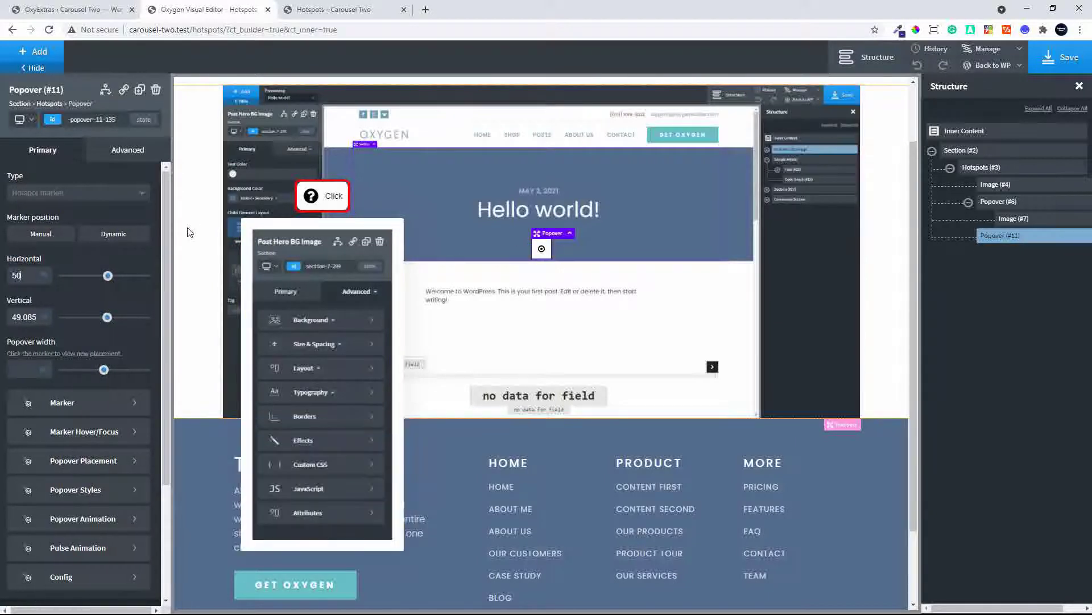
Give the new marker the solid question-circle icon at size 40 and apply the parameters.
{"action": "left_click", "coordinate": [89, 407]}
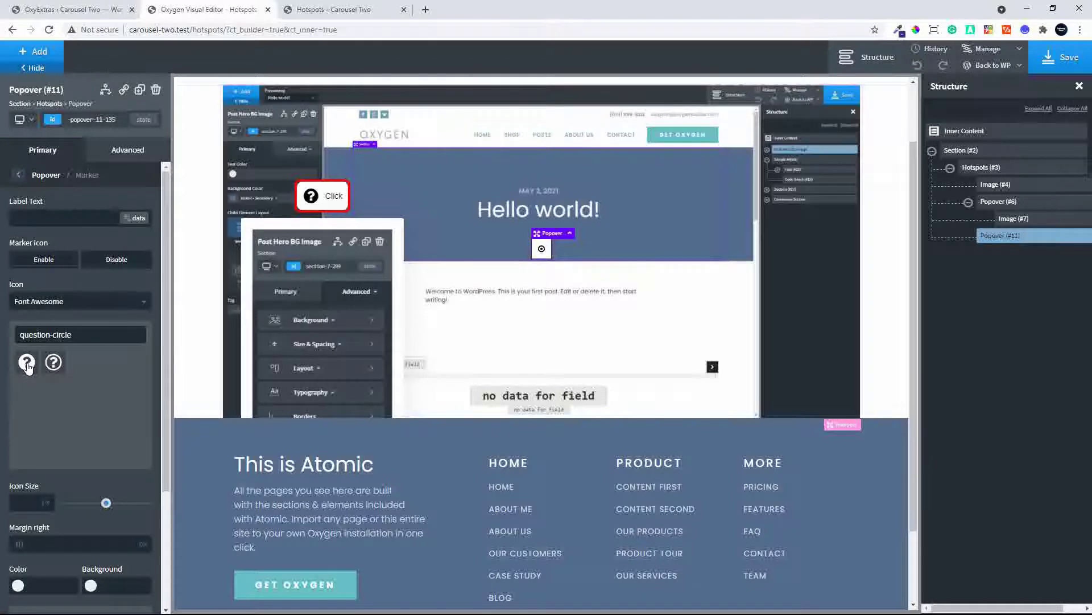
{"action": "left_click", "coordinate": [21, 499]}
{"action": "type", "text": "40"}
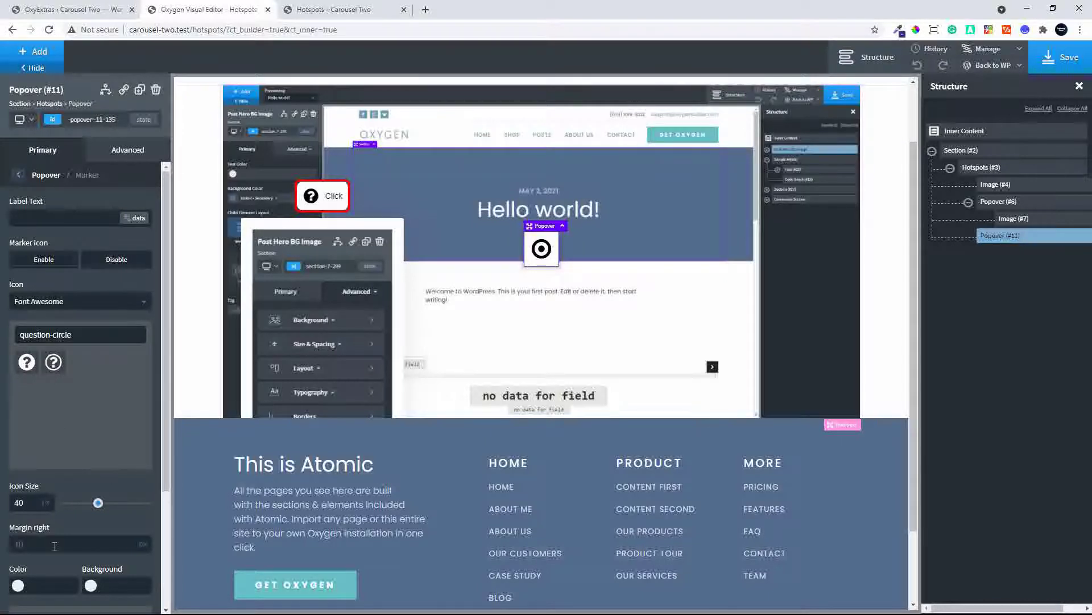
{"action": "scroll", "coordinate": [54, 545], "scroll_direction": "down", "scroll_amount": 3}
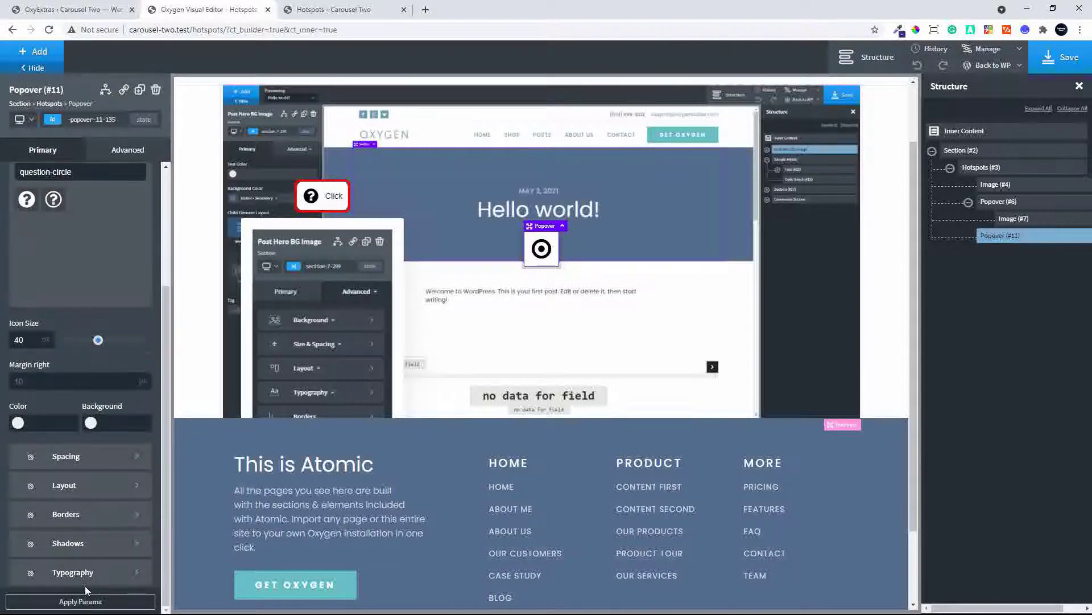
{"action": "left_click", "coordinate": [85, 602]}
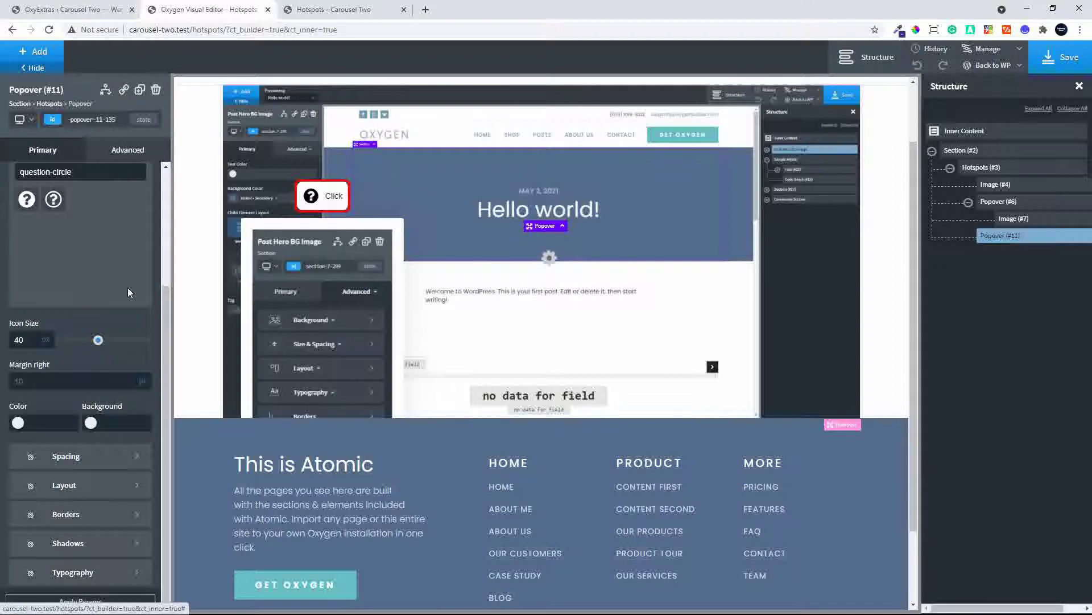
Close the first marker's popover and add a Video element inside the new popover.
{"action": "left_click", "coordinate": [328, 196]}
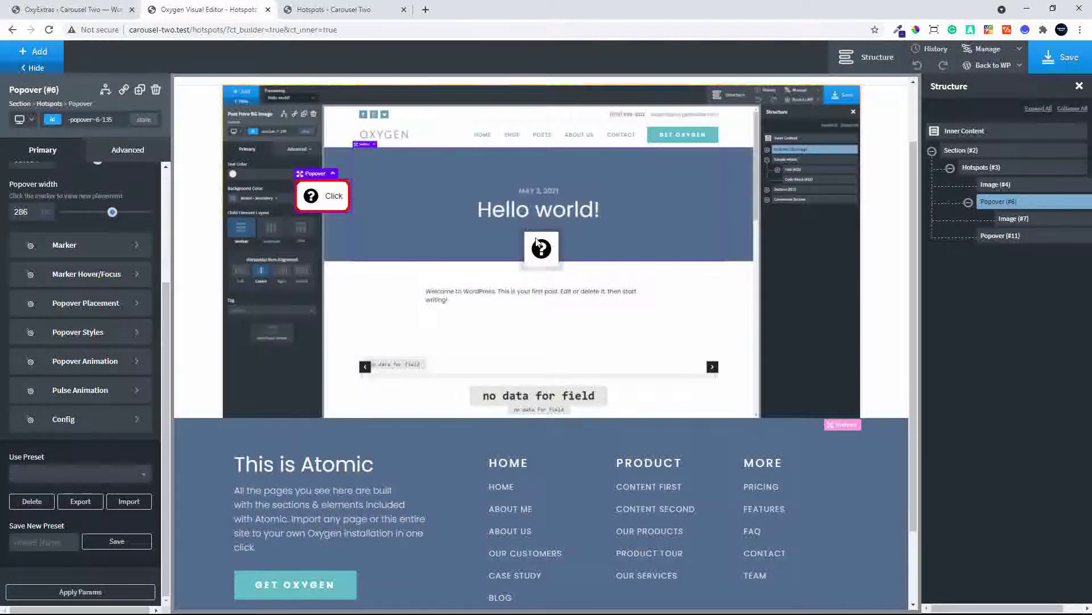
{"action": "left_click", "coordinate": [1016, 239]}
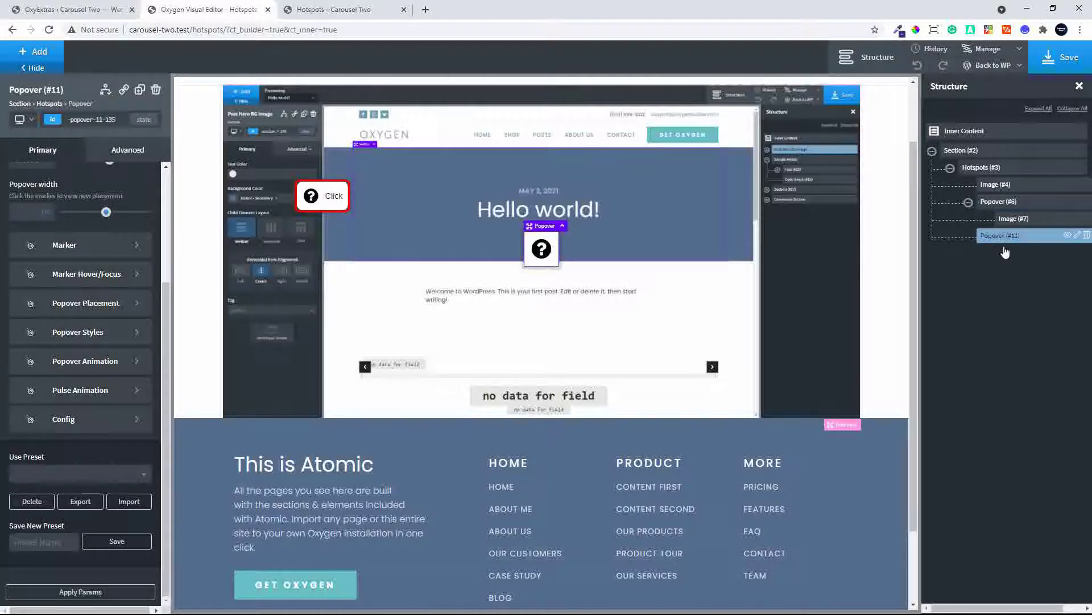
{"action": "left_click", "coordinate": [54, 52]}
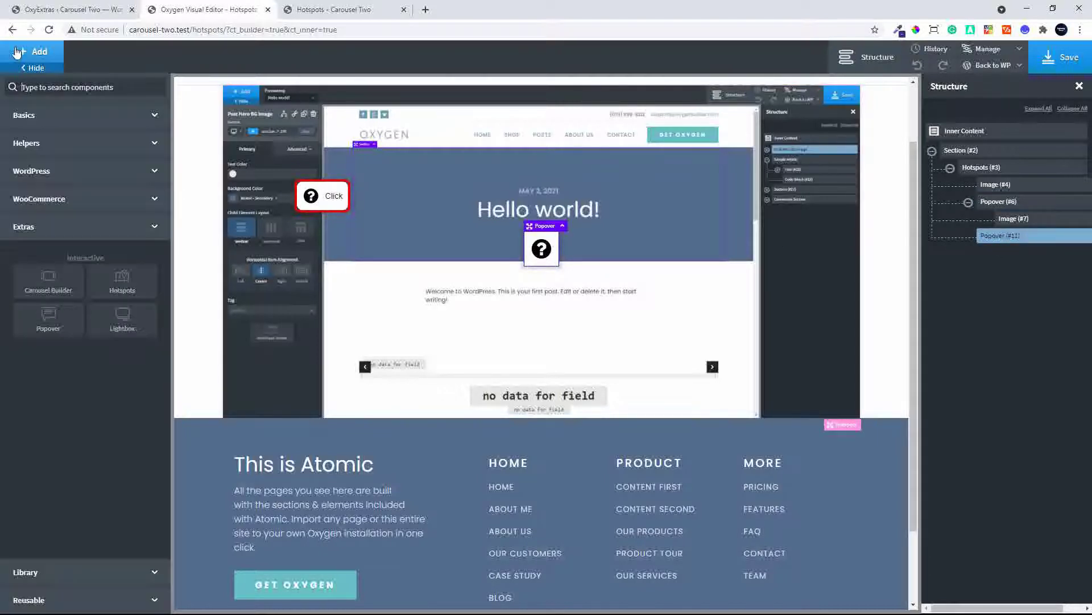
{"action": "left_click", "coordinate": [46, 116]}
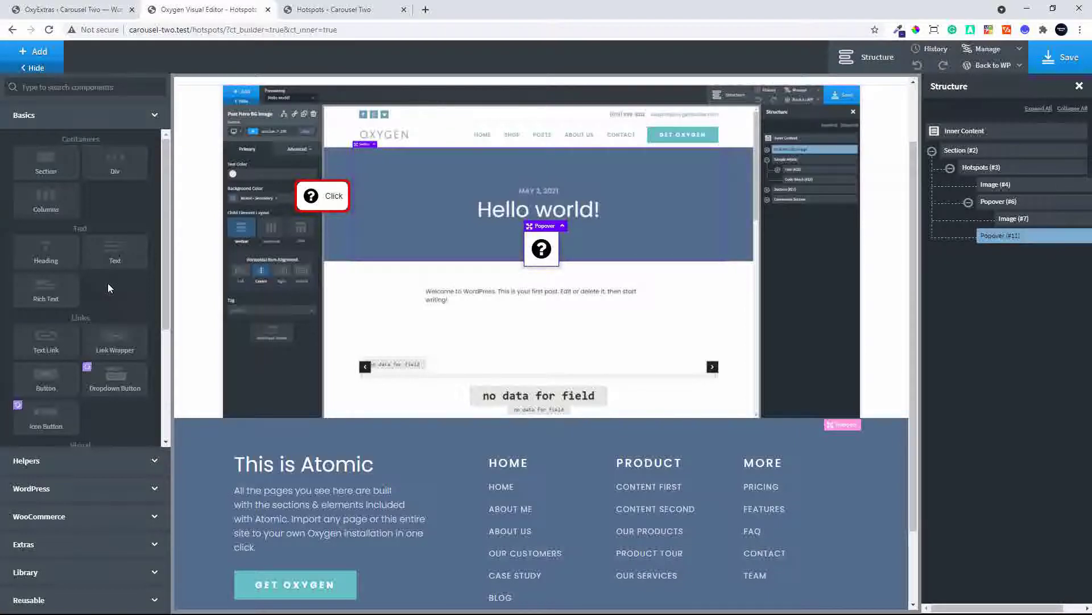
{"action": "scroll", "coordinate": [108, 283], "scroll_direction": "down", "scroll_amount": 3}
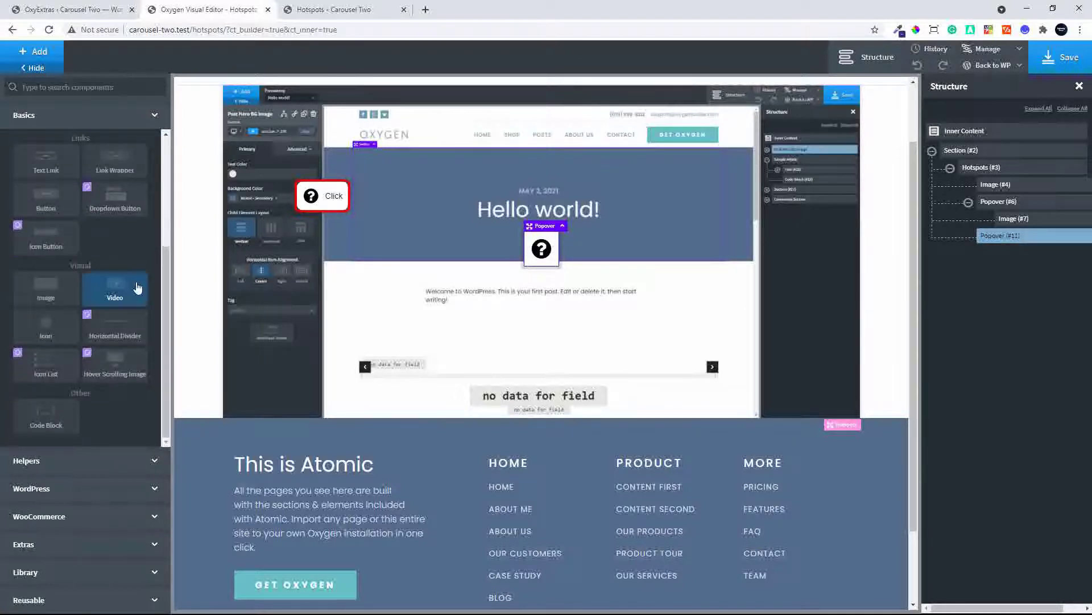
{"action": "left_click", "coordinate": [115, 290]}
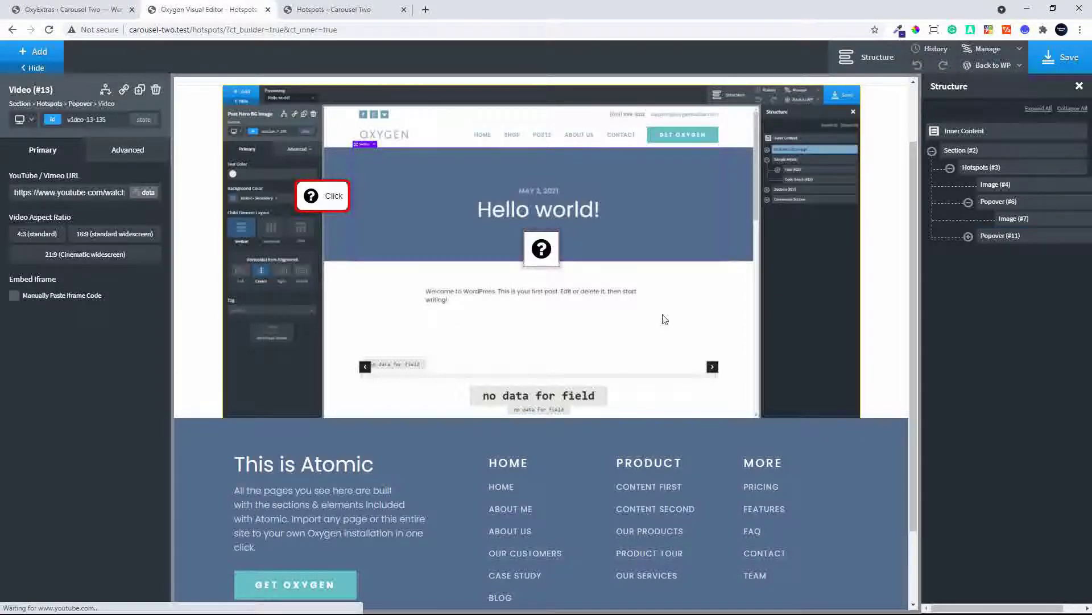
Replace the Video element's URL with the copied YouTube link and save the page.
{"action": "left_click", "coordinate": [969, 237]}
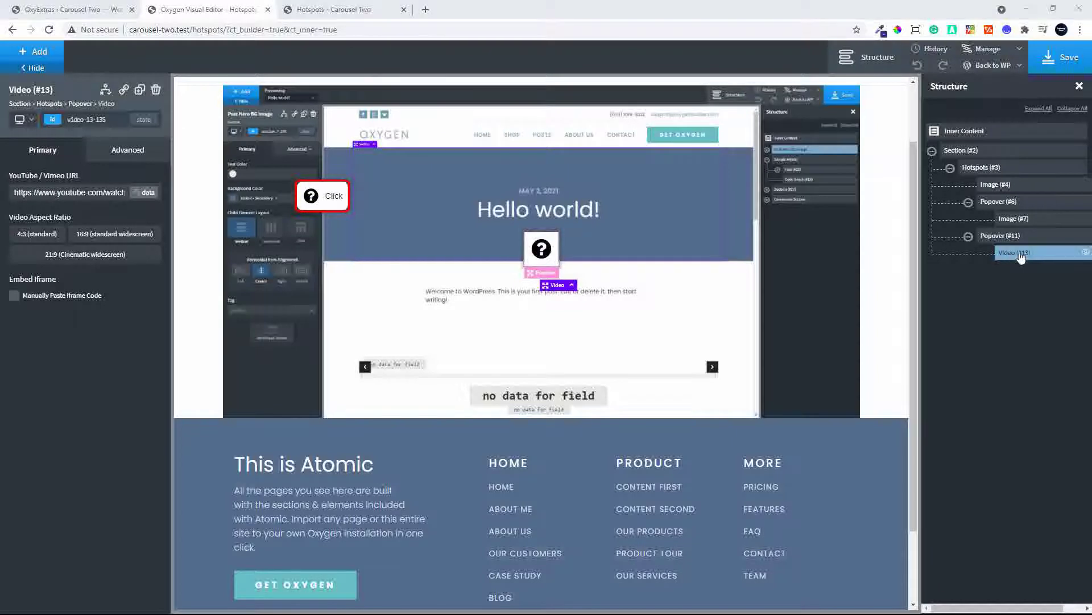
{"action": "triple_click", "coordinate": [95, 192]}
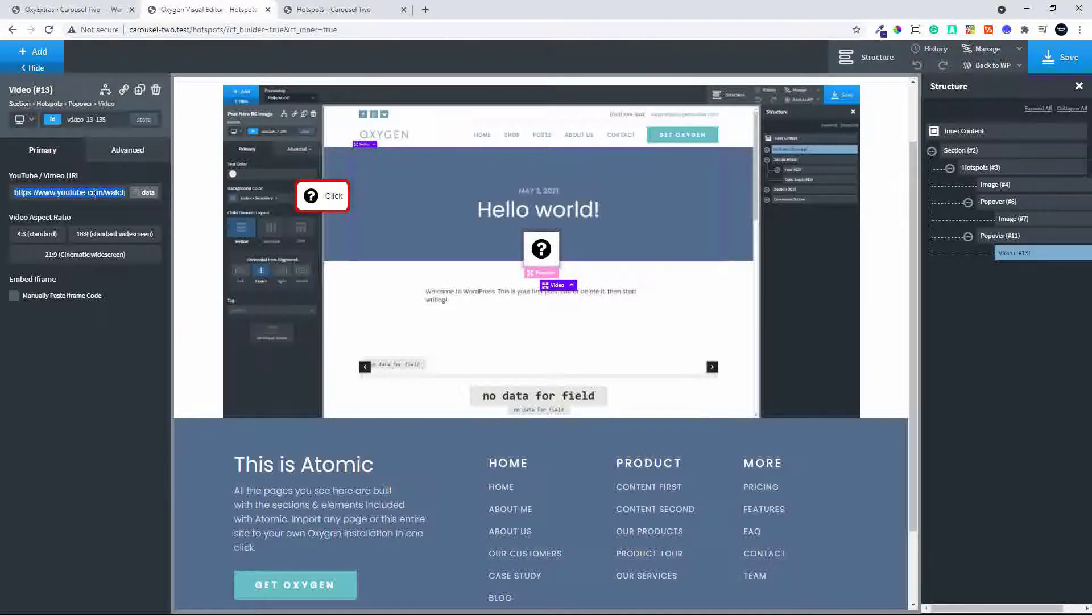
{"action": "key", "text": "ctrl+v"}
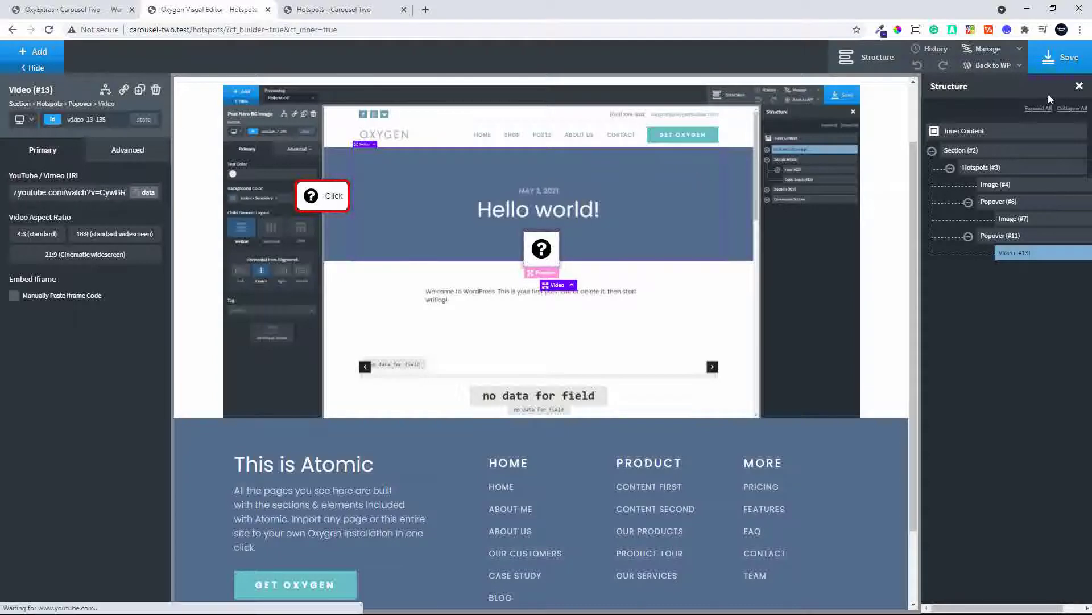
{"action": "left_click", "coordinate": [1072, 69]}
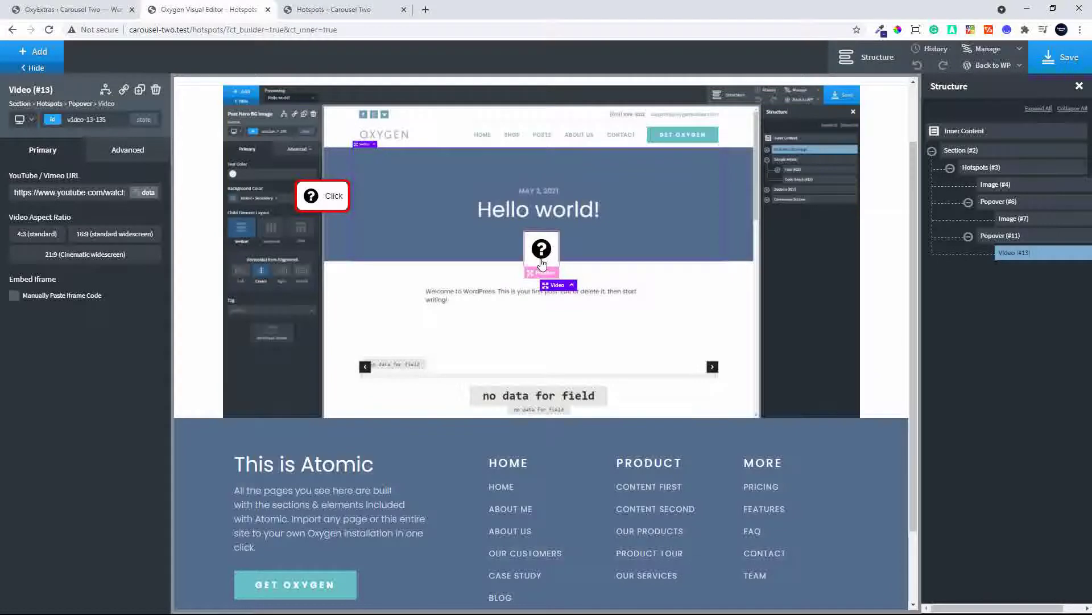
Select the second popover, open it from its marker and set its popover placement to Bottom.
{"action": "left_click", "coordinate": [1000, 238]}
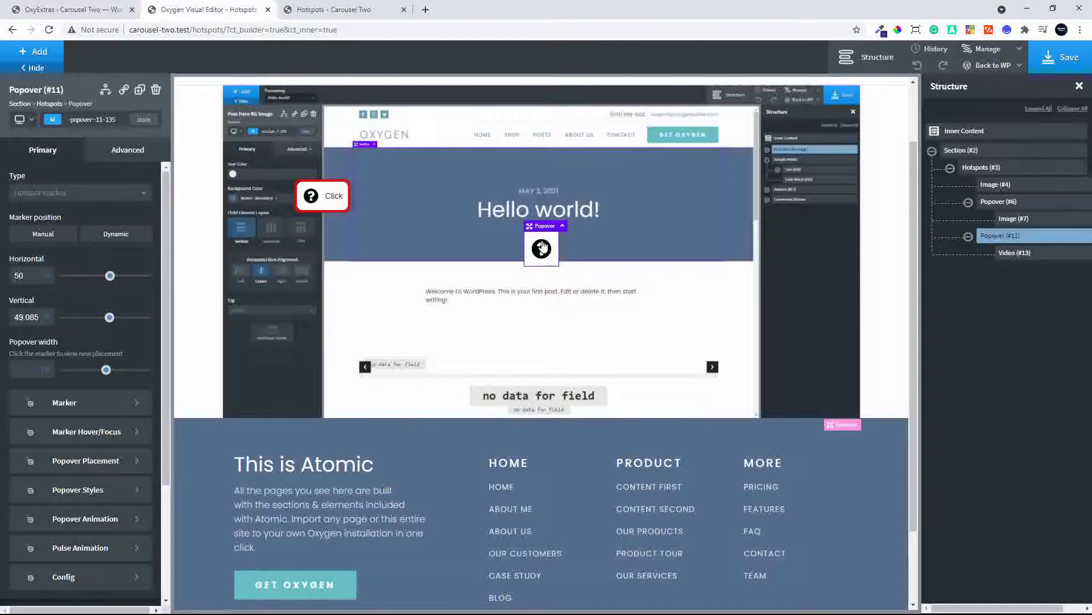
{"action": "left_click", "coordinate": [542, 248]}
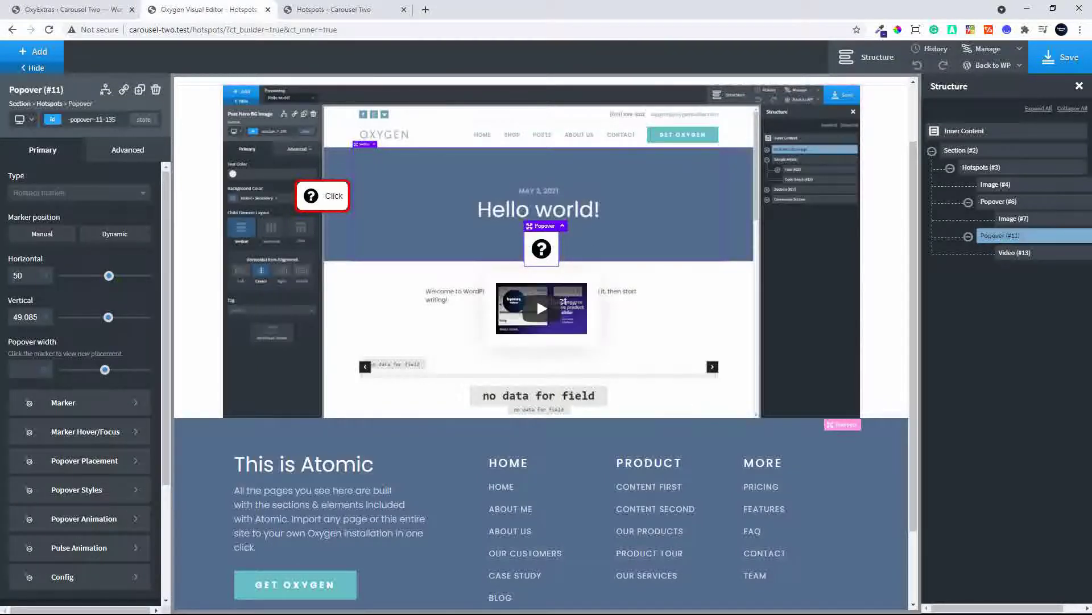
{"action": "left_click", "coordinate": [98, 468]}
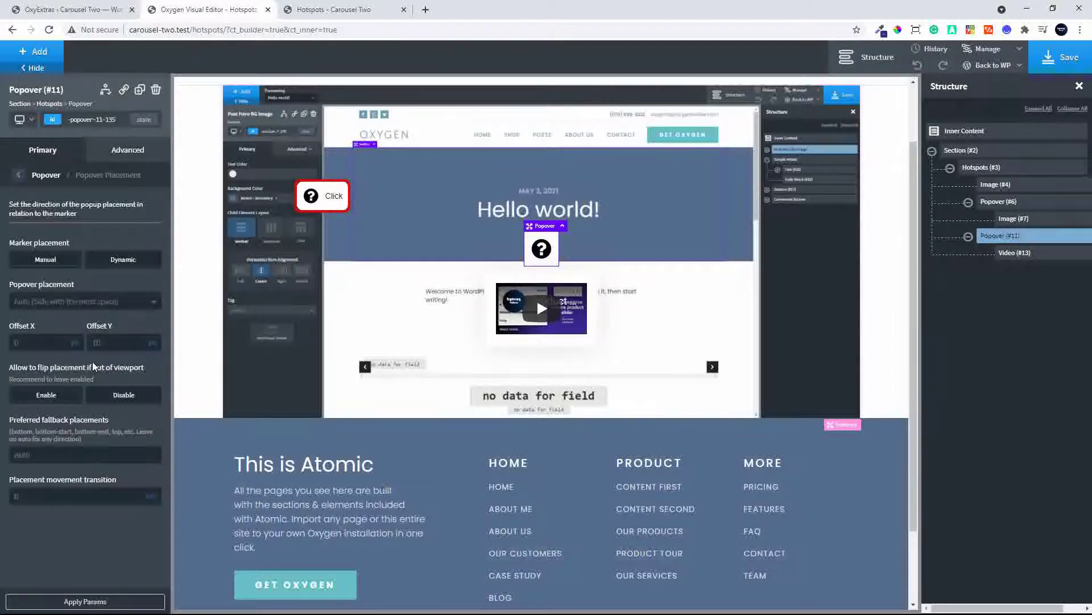
{"action": "left_click", "coordinate": [58, 303]}
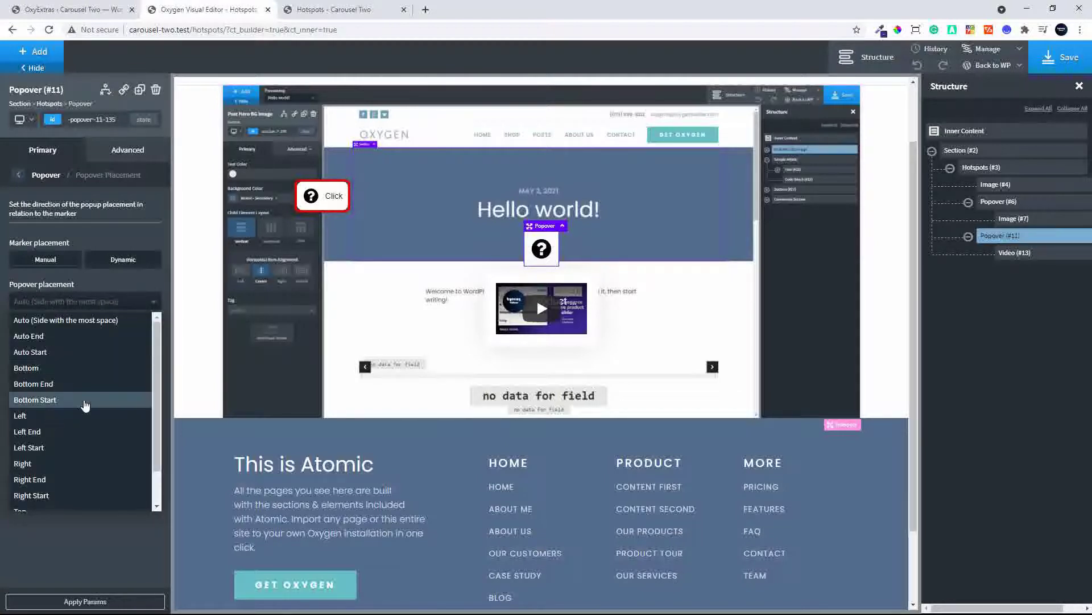
{"action": "scroll", "coordinate": [66, 449], "scroll_direction": "down", "scroll_amount": 1}
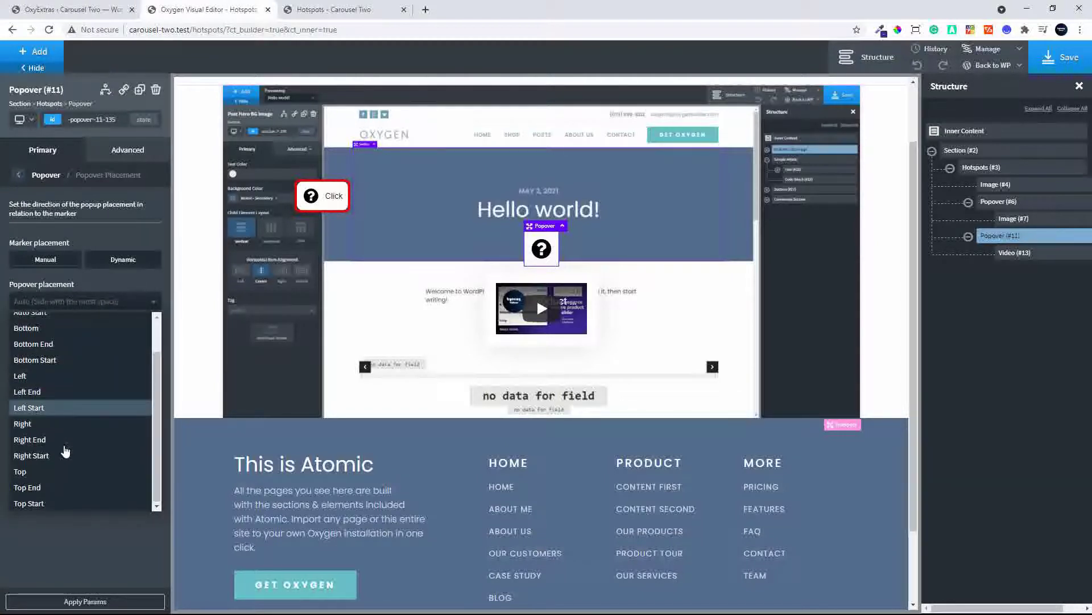
{"action": "scroll", "coordinate": [65, 451], "scroll_direction": "up", "scroll_amount": 1}
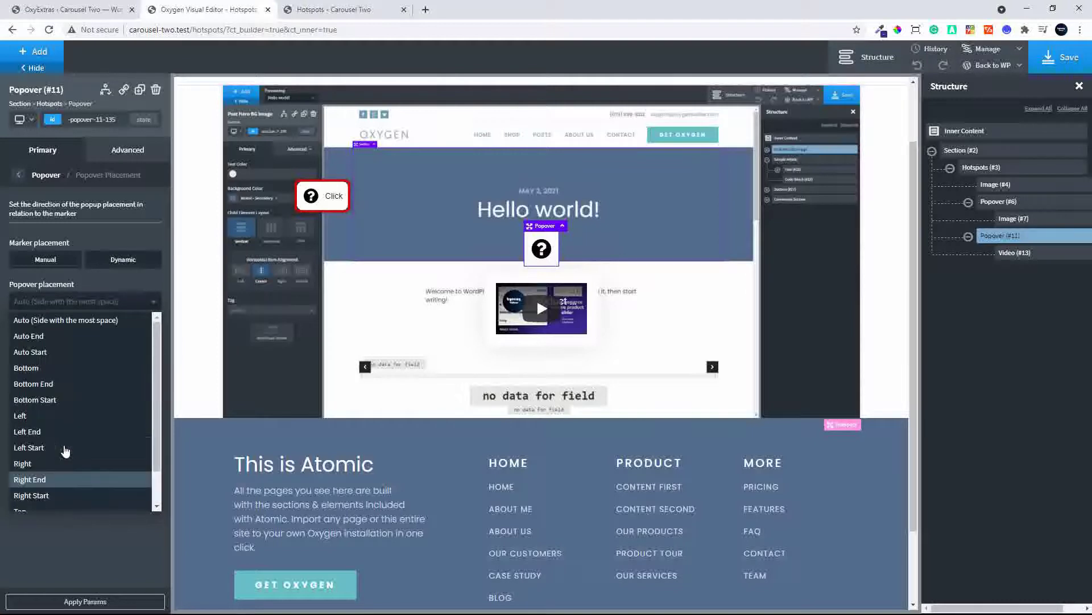
{"action": "left_click", "coordinate": [39, 372]}
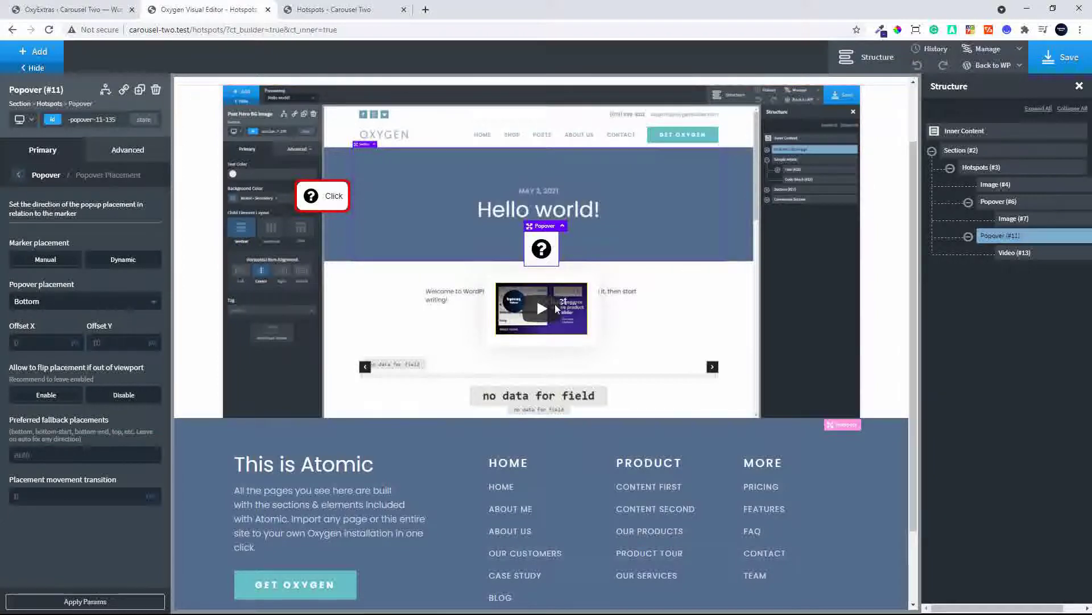
Set the second marker's popover width to 500, apply the parameters and save the page.
{"action": "left_click", "coordinate": [17, 176]}
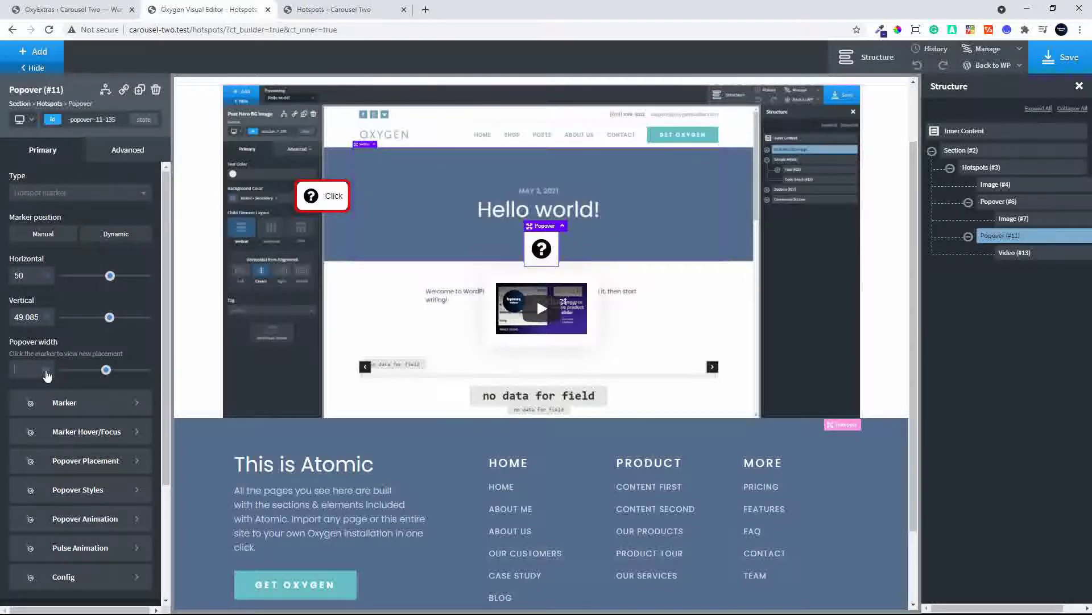
{"action": "left_click", "coordinate": [45, 371]}
{"action": "type", "text": "500"}
{"action": "scroll", "coordinate": [60, 572], "scroll_direction": "down", "scroll_amount": 3}
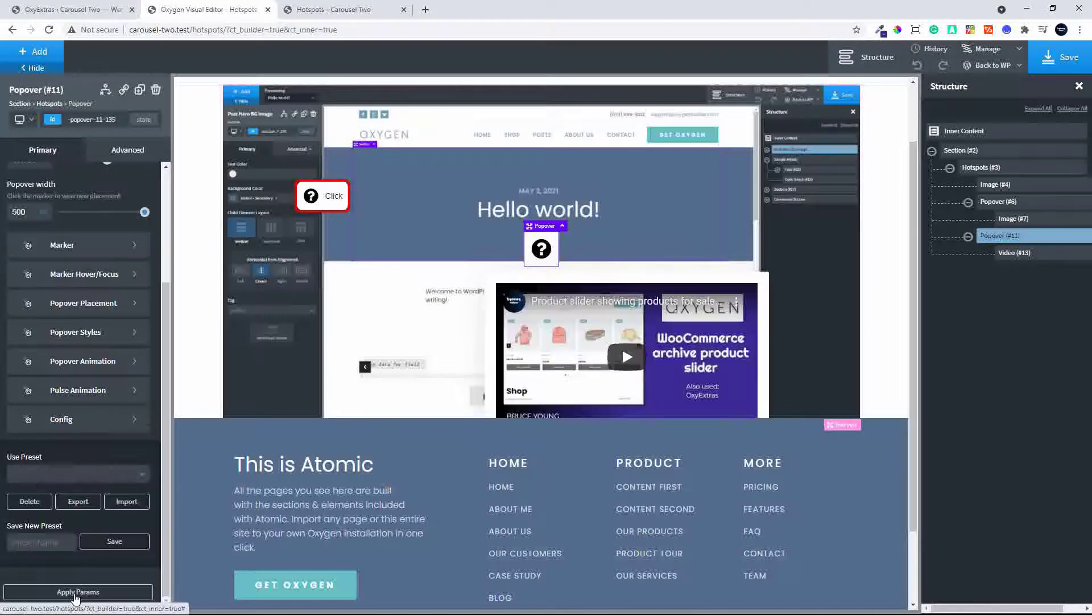
{"action": "left_click", "coordinate": [75, 593]}
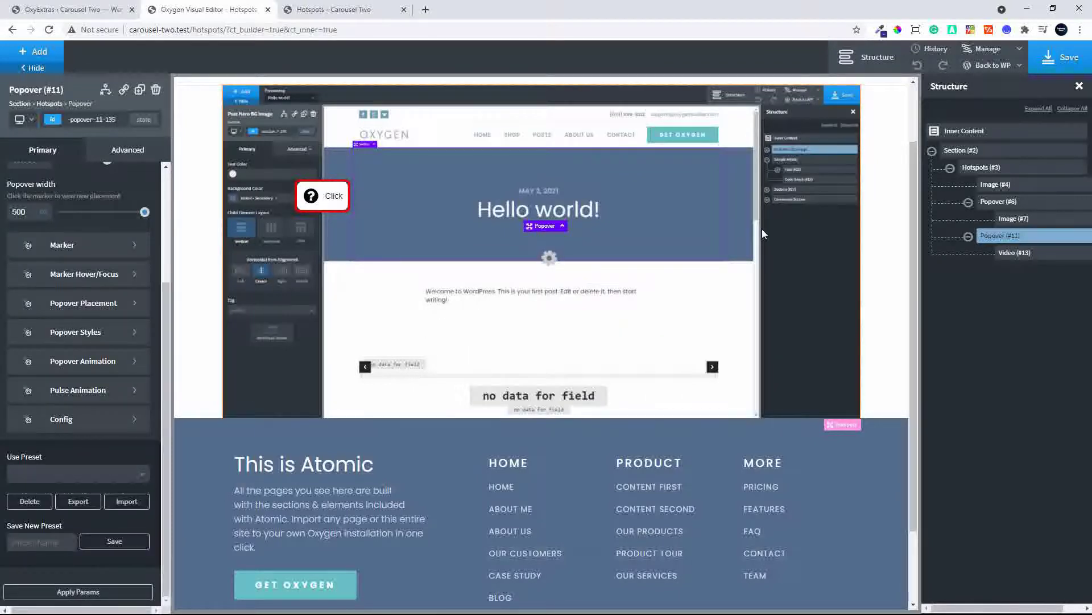
{"action": "left_click", "coordinate": [1062, 64]}
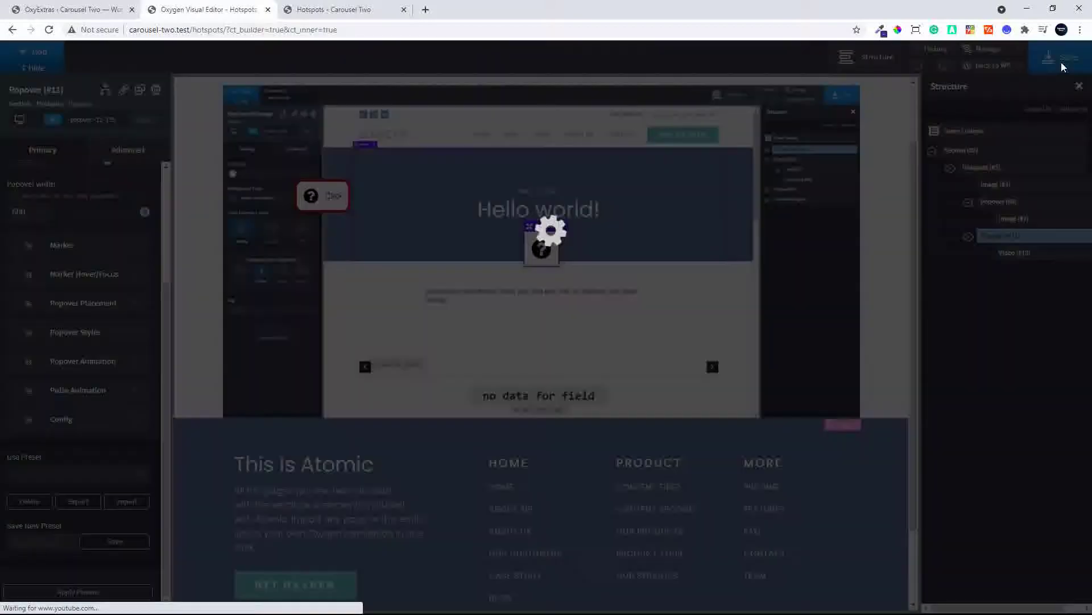
Reload the live Hotspots page and test opening and closing both markers' popovers.
{"action": "left_click", "coordinate": [317, 11]}
{"action": "left_click", "coordinate": [49, 31]}
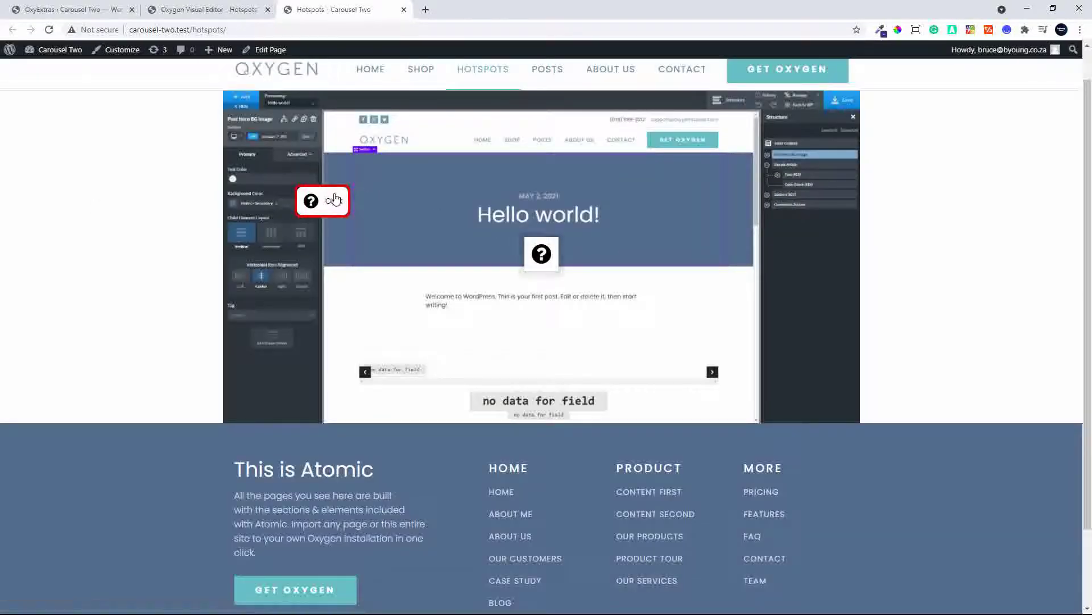
{"action": "left_click", "coordinate": [336, 200]}
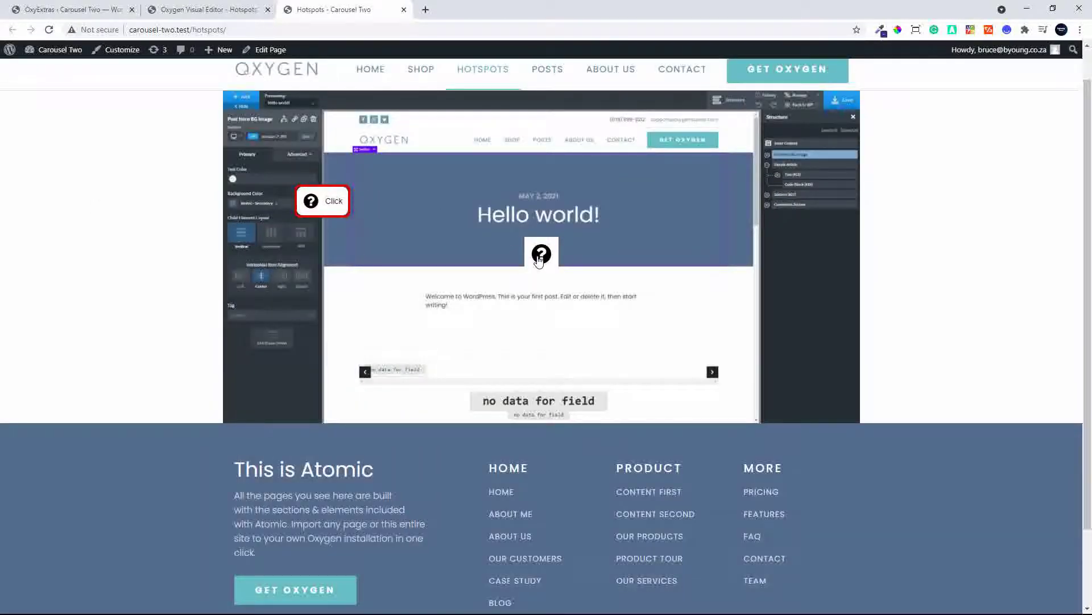
{"action": "mouse_move", "coordinate": [539, 259]}
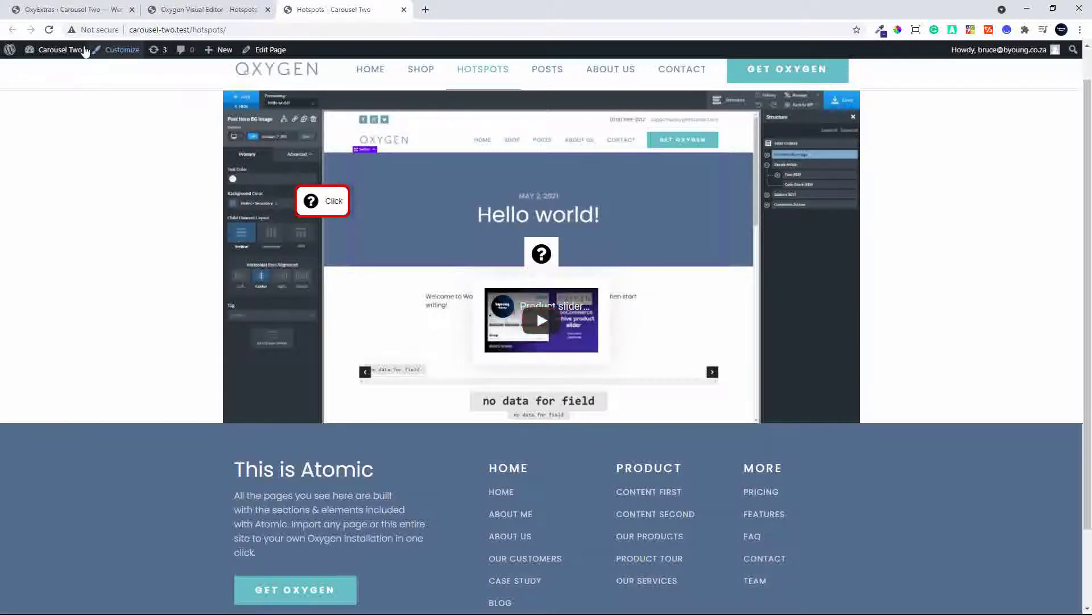
{"action": "left_click", "coordinate": [50, 31]}
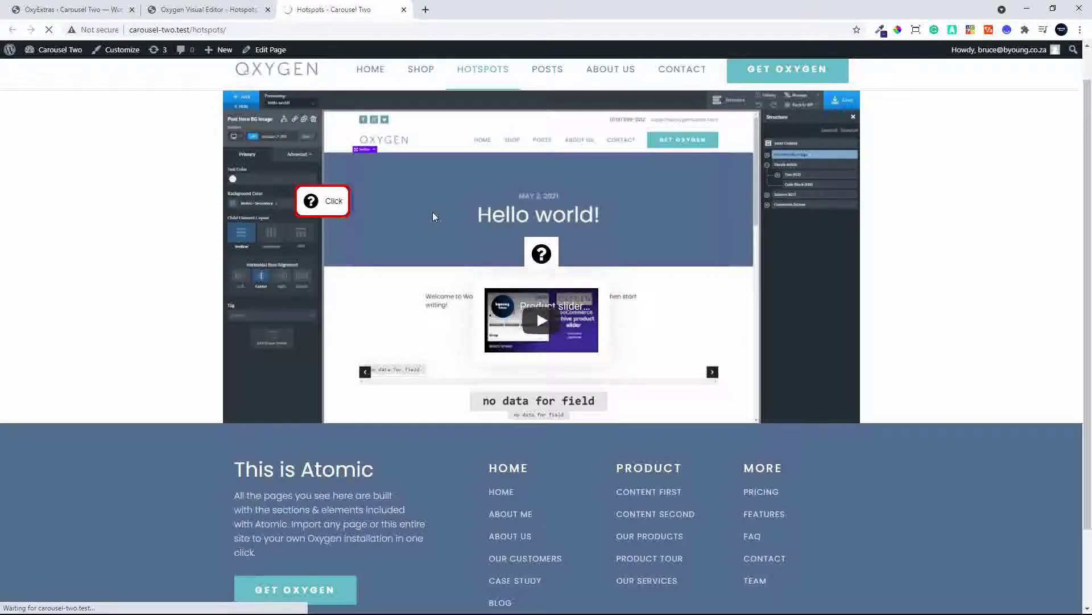
{"action": "left_click", "coordinate": [543, 261]}
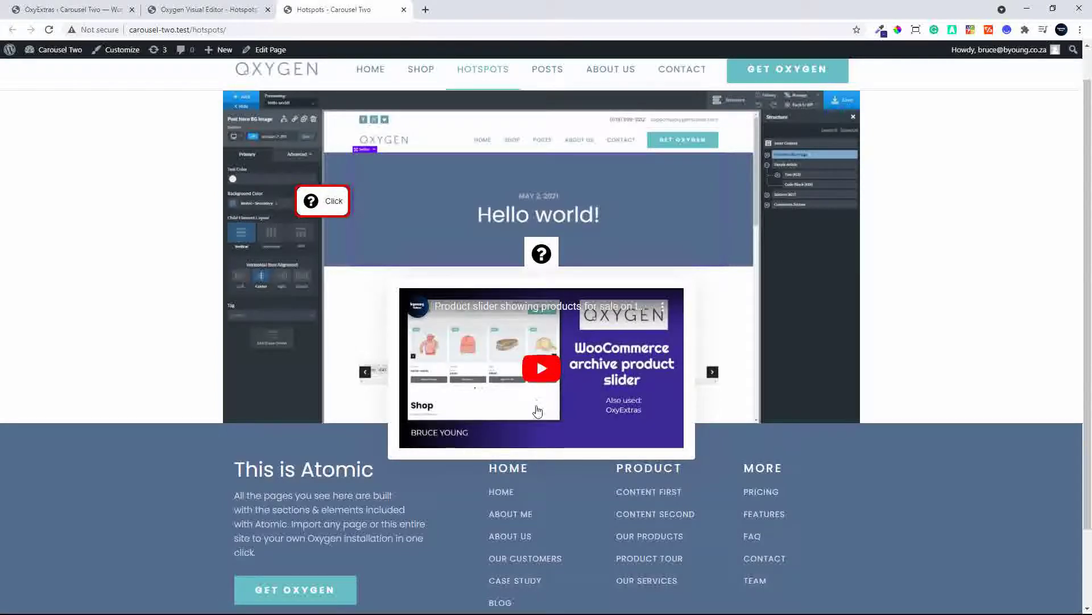
{"action": "left_click", "coordinate": [538, 257]}
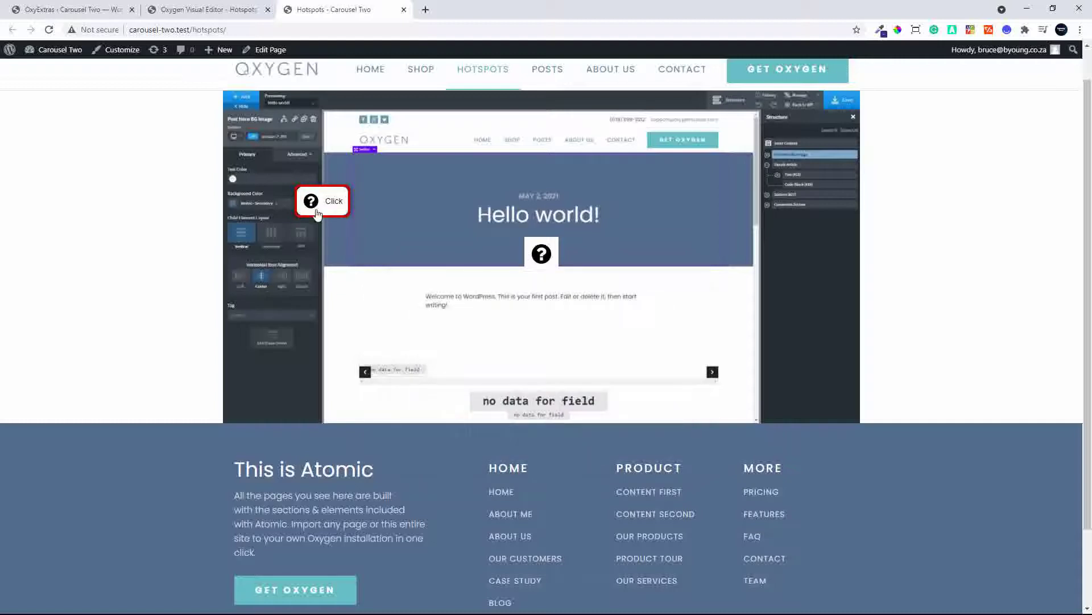
{"action": "left_click", "coordinate": [309, 204]}
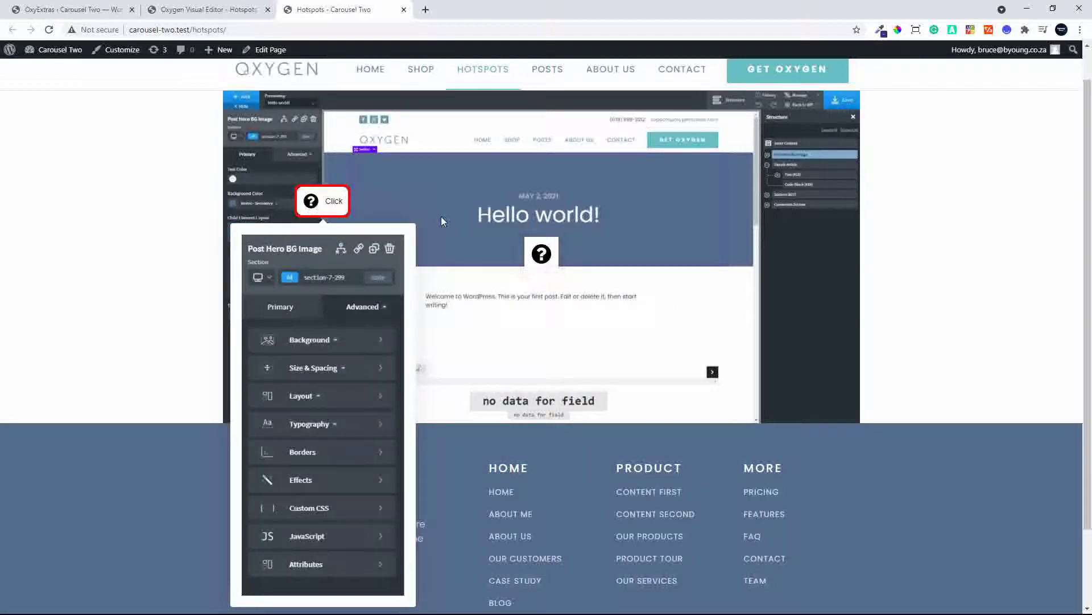
{"action": "left_click", "coordinate": [542, 253]}
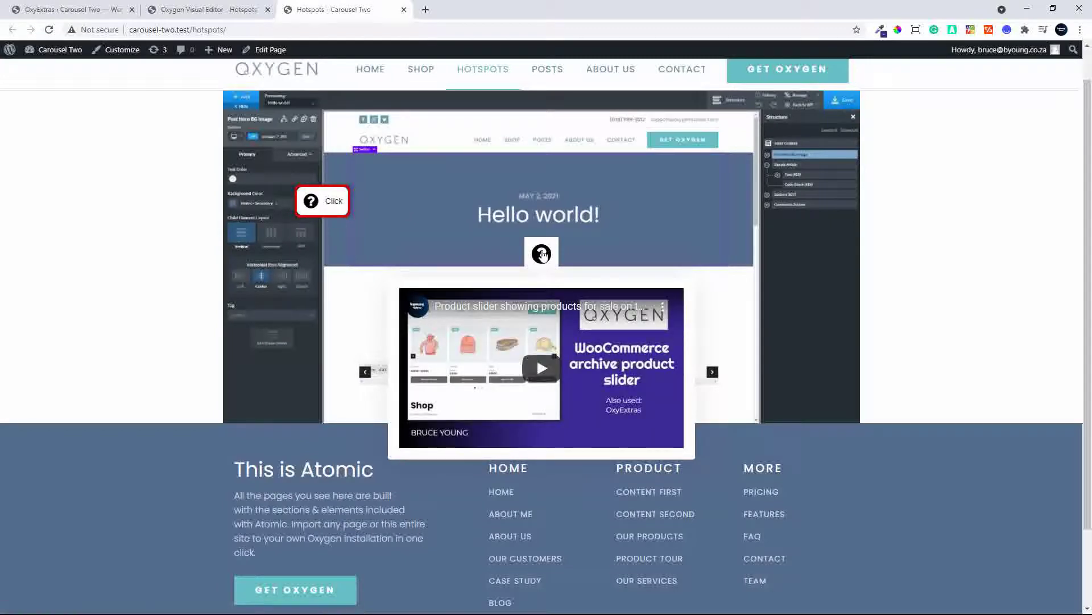
{"action": "left_click", "coordinate": [541, 254]}
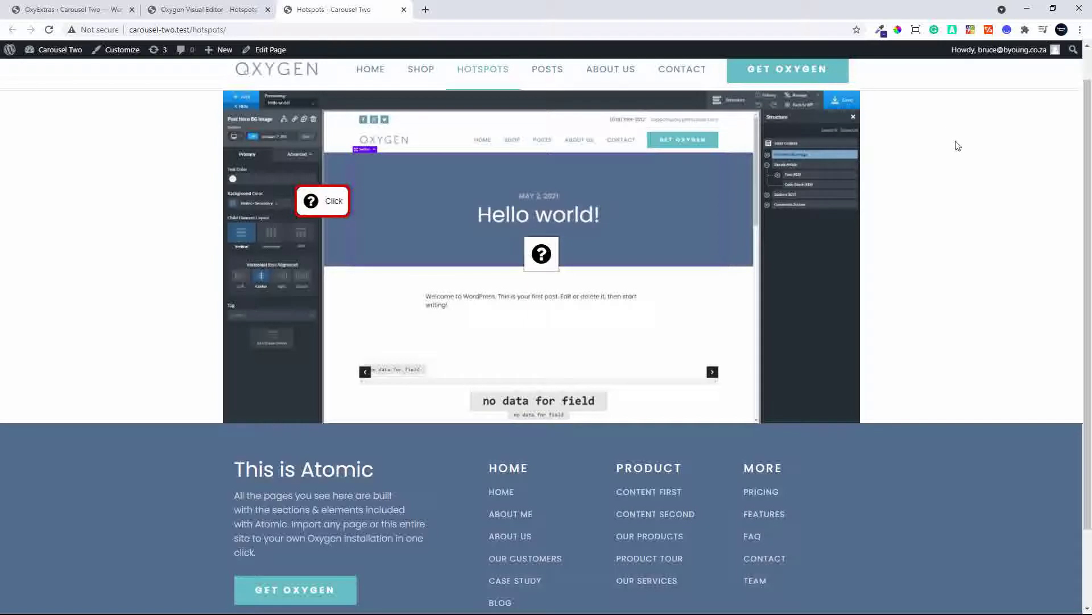
Inspect the live page in the Moto G4 device view and check the video popover's fit.
{"action": "right_click", "coordinate": [869, 159]}
{"action": "left_click", "coordinate": [920, 342]}
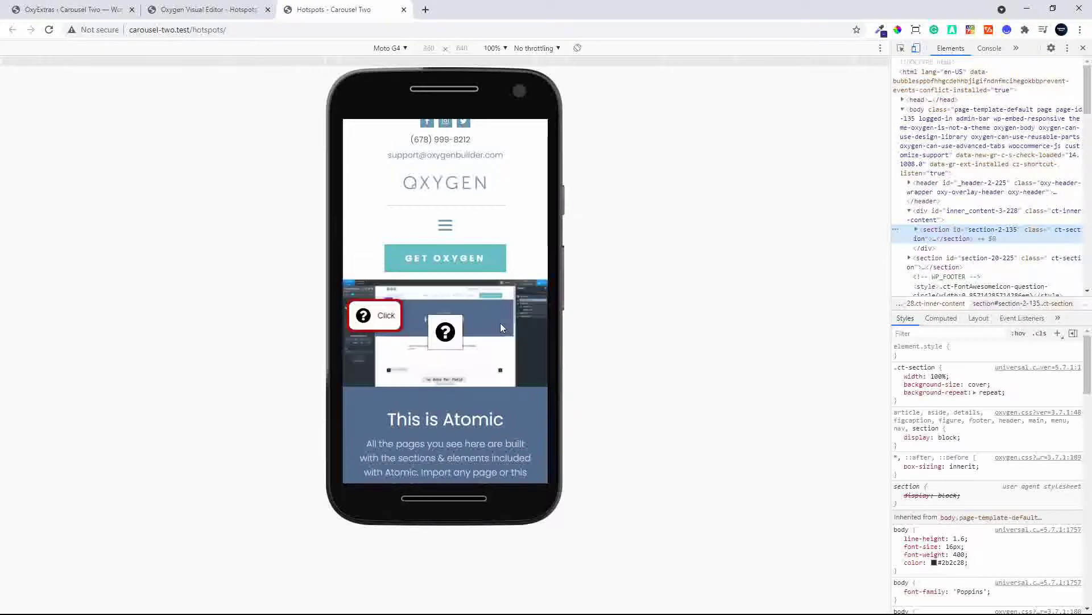
{"action": "scroll", "coordinate": [500, 324], "scroll_direction": "down", "scroll_amount": 2}
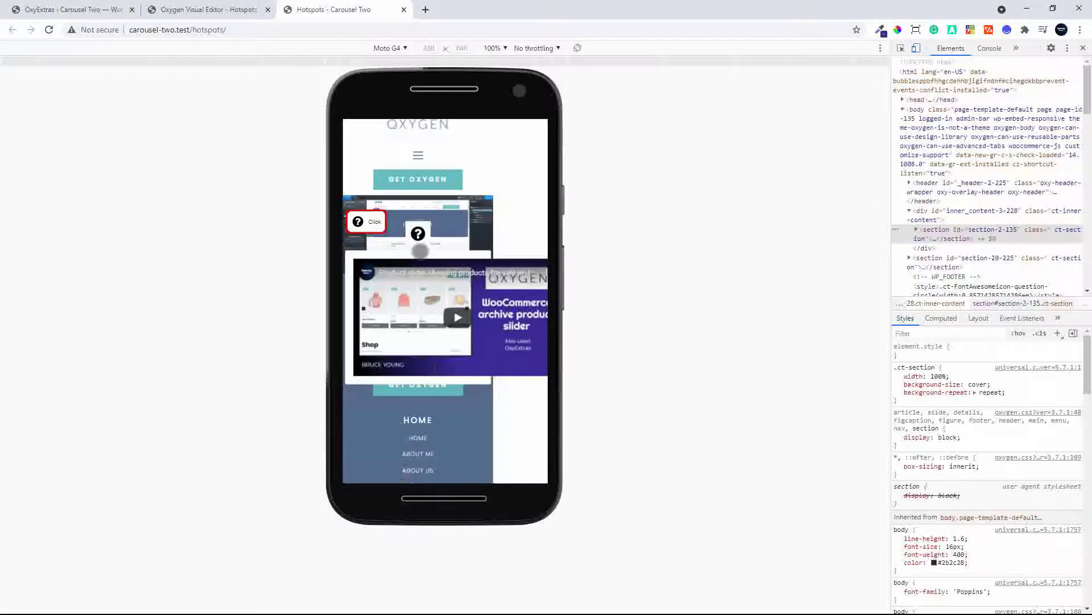
Return to the Oxygen editor, switch to the less than 768px breakpoint and open the video popover there.
{"action": "left_click", "coordinate": [193, 11]}
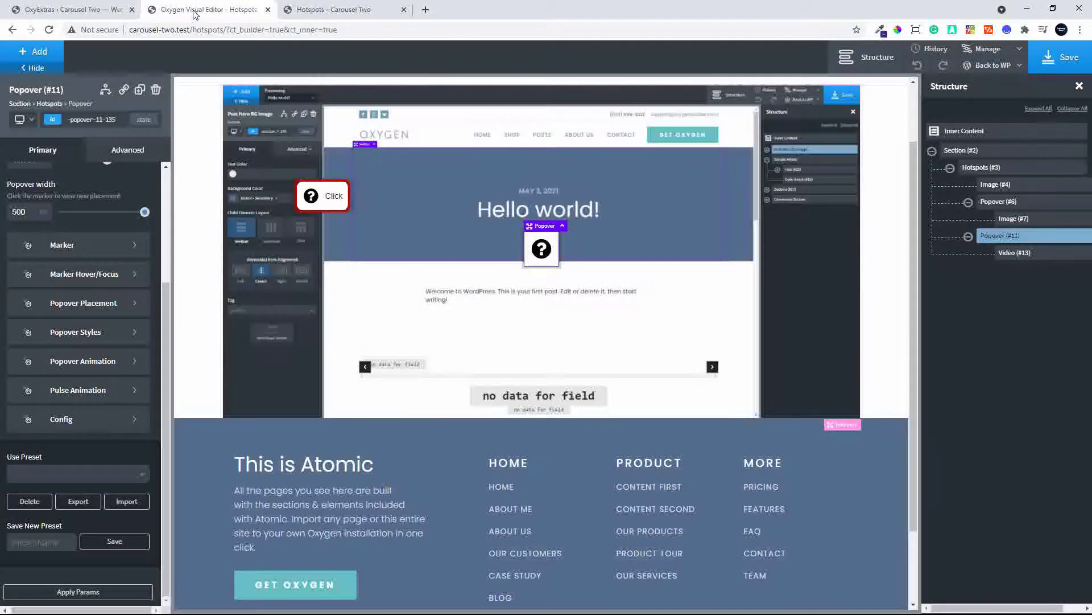
{"action": "left_click", "coordinate": [33, 122]}
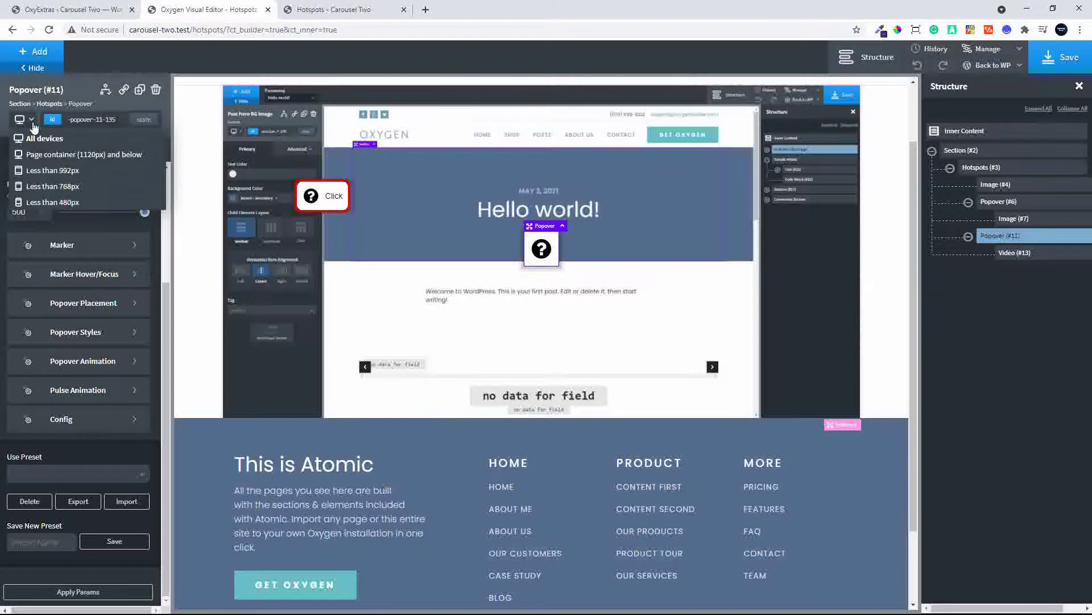
{"action": "left_click", "coordinate": [55, 186]}
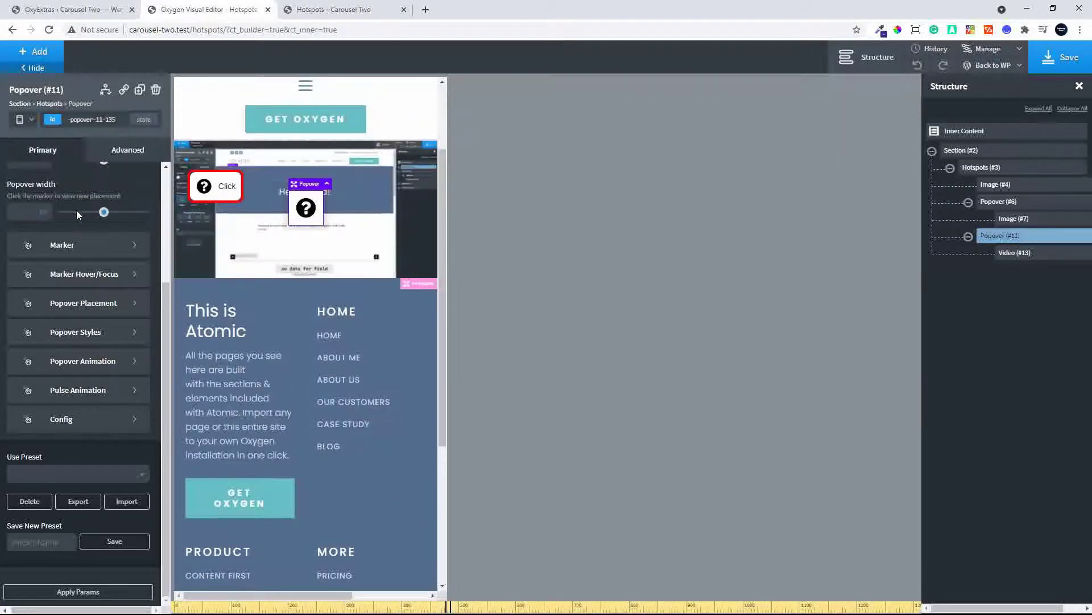
{"action": "left_click", "coordinate": [305, 210]}
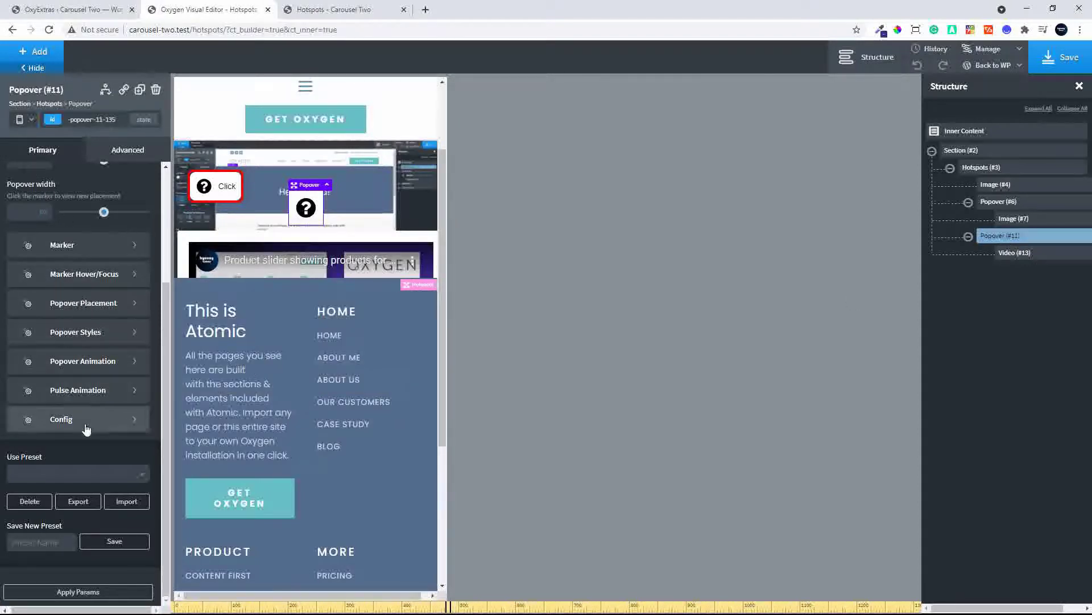
{"action": "scroll", "coordinate": [86, 421], "scroll_direction": "up", "scroll_amount": 3}
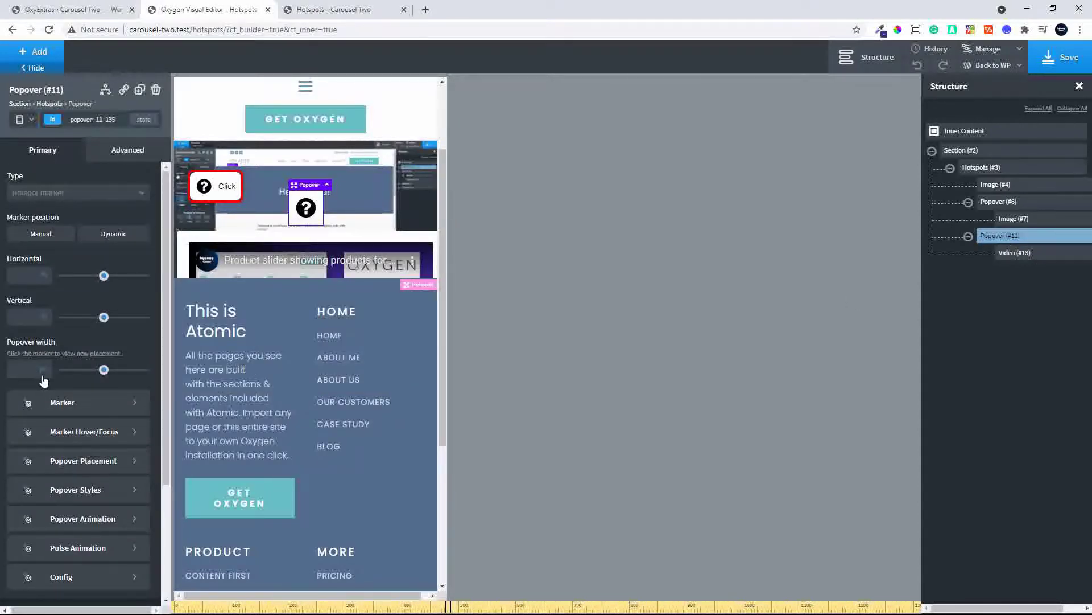
Set the video popover's width to 90 for the less than 768px breakpoint and save the page.
{"action": "left_click", "coordinate": [44, 370]}
{"action": "type", "text": "361"}
{"action": "key", "text": "BackSpace"}
{"action": "key", "text": "BackSpace"}
{"action": "key", "text": "BackSpace"}
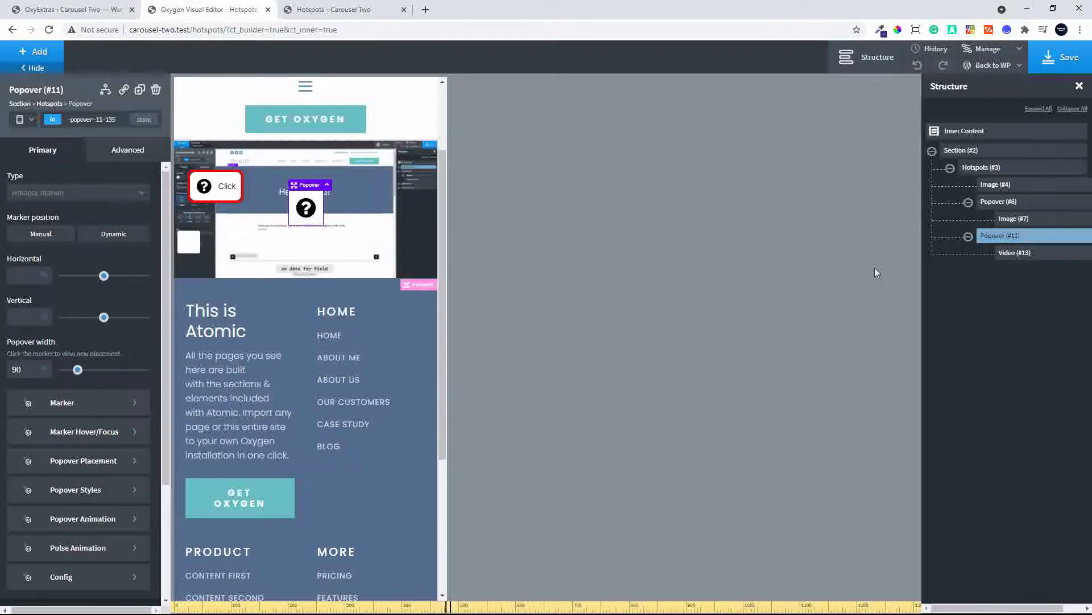
{"action": "left_click", "coordinate": [1064, 63]}
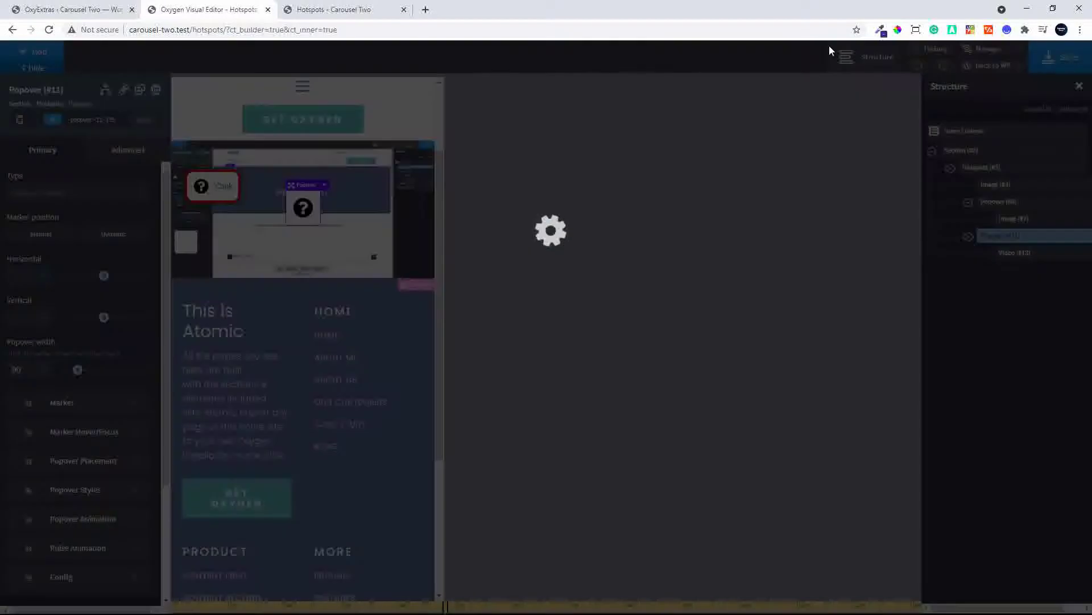
Reload the live Hotspots page in the mobile device view and test the first marker's popover.
{"action": "left_click", "coordinate": [338, 11]}
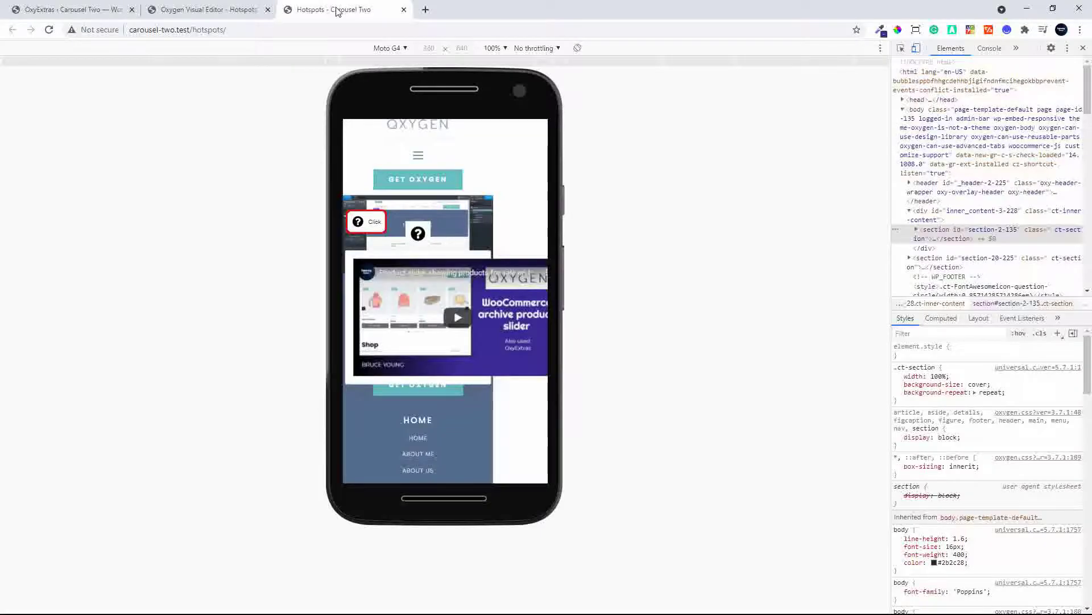
{"action": "left_click", "coordinate": [50, 30]}
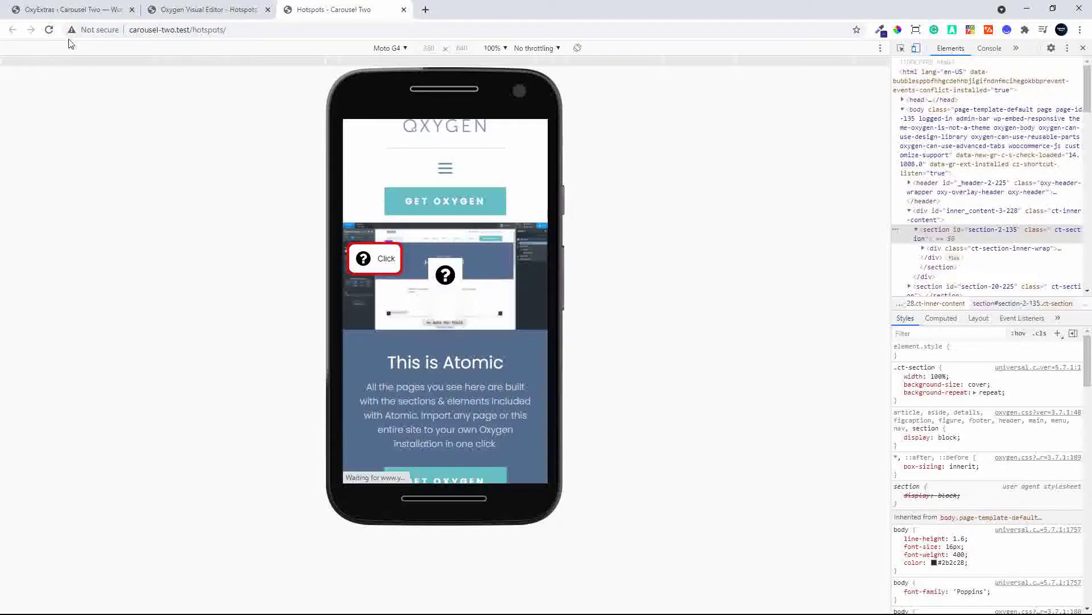
{"action": "left_click", "coordinate": [49, 30]}
{"action": "left_click", "coordinate": [386, 259]}
{"action": "left_click", "coordinate": [387, 260]}
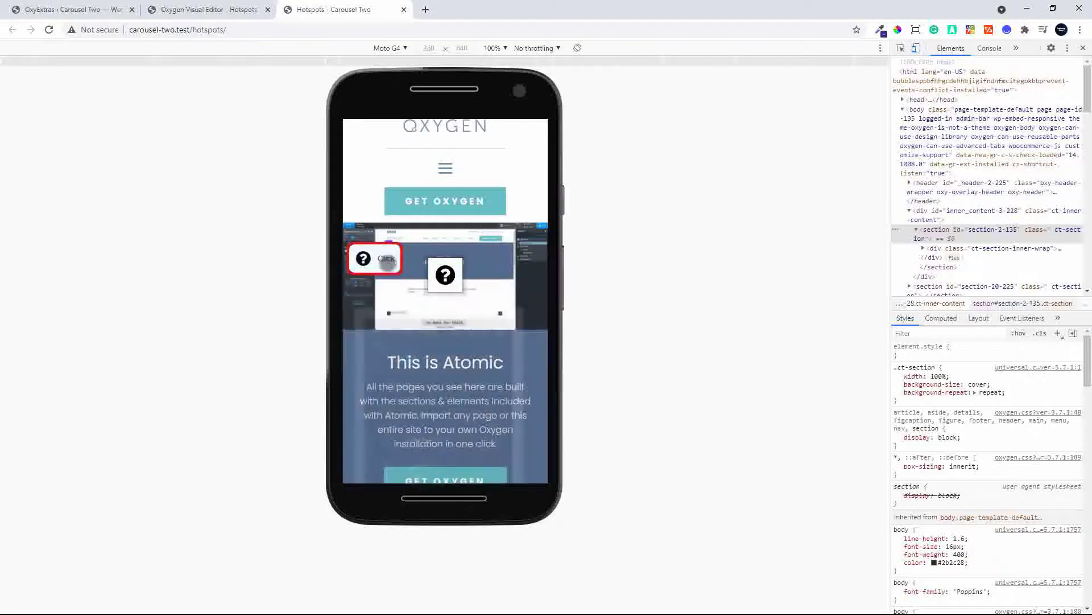
Back in the Oxygen editor, set the video popover's width to 300 for the less than 768px breakpoint.
{"action": "left_click", "coordinate": [204, 10]}
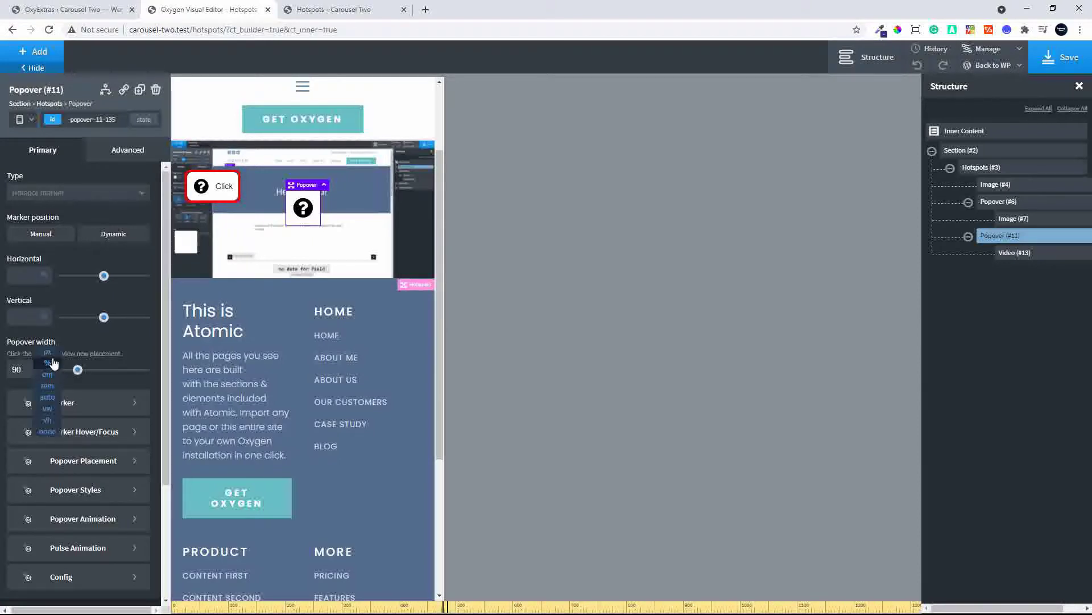
{"action": "double_click", "coordinate": [25, 374]}
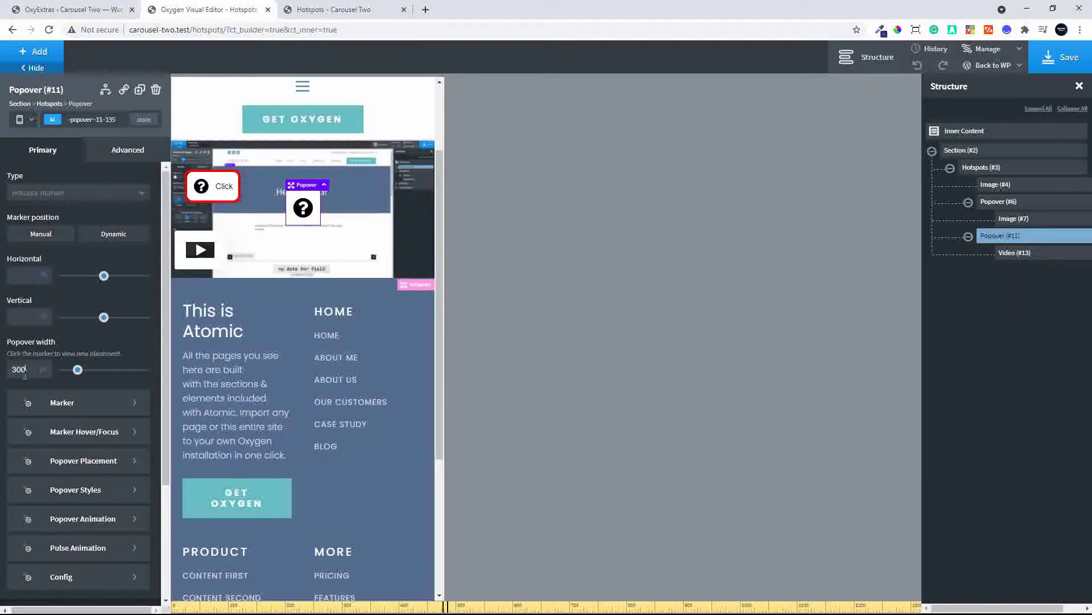
{"action": "key", "text": "Return"}
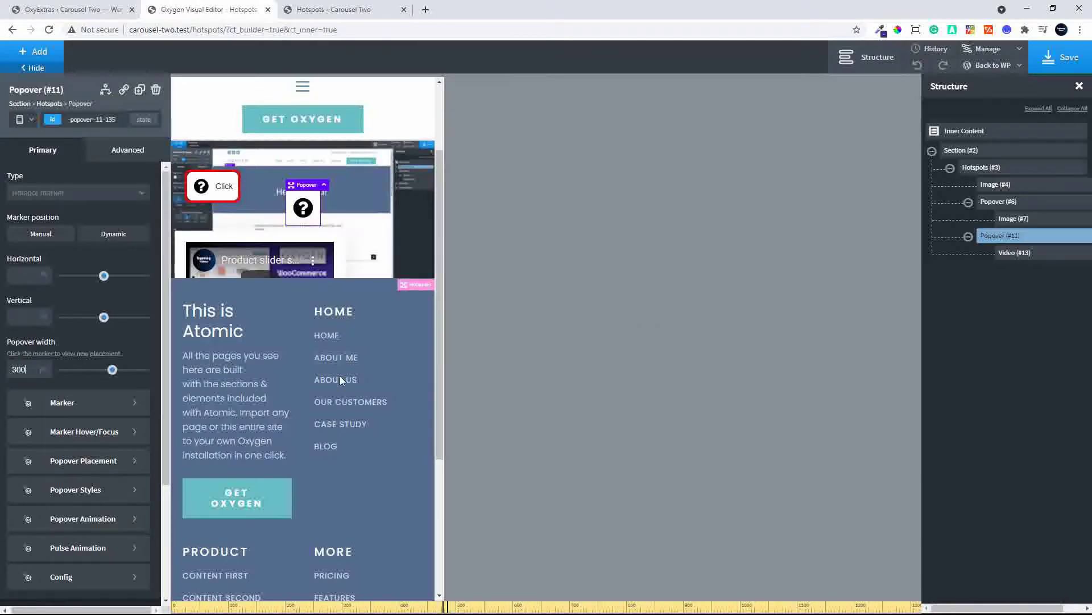
Switch the editor to the next smaller phone breakpoint with the video popover selected and save the page.
{"action": "left_click", "coordinate": [25, 119]}
{"action": "left_click", "coordinate": [35, 207]}
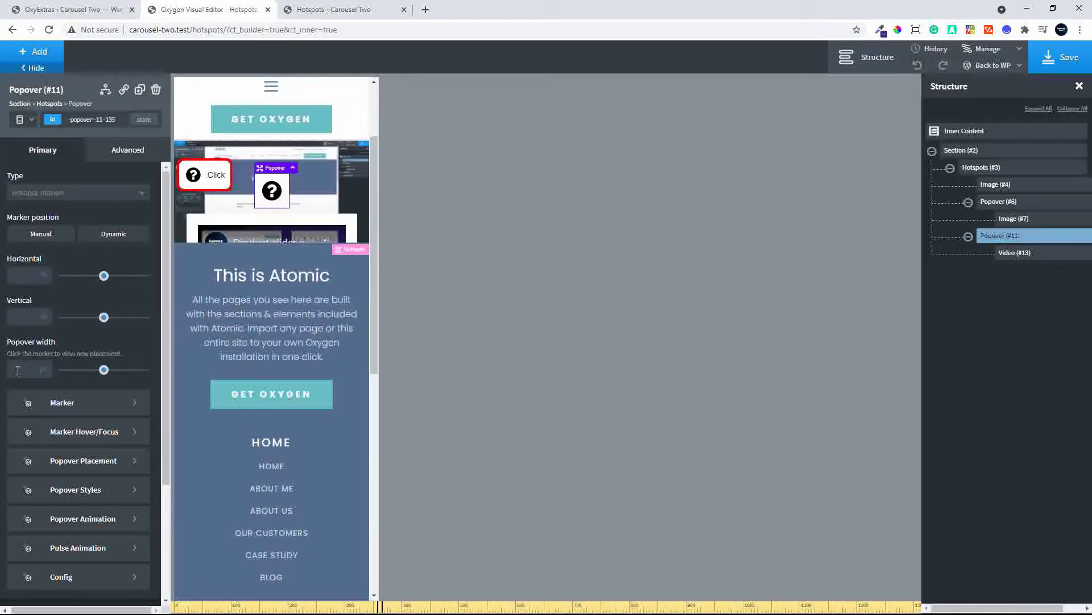
{"action": "left_click", "coordinate": [1062, 57]}
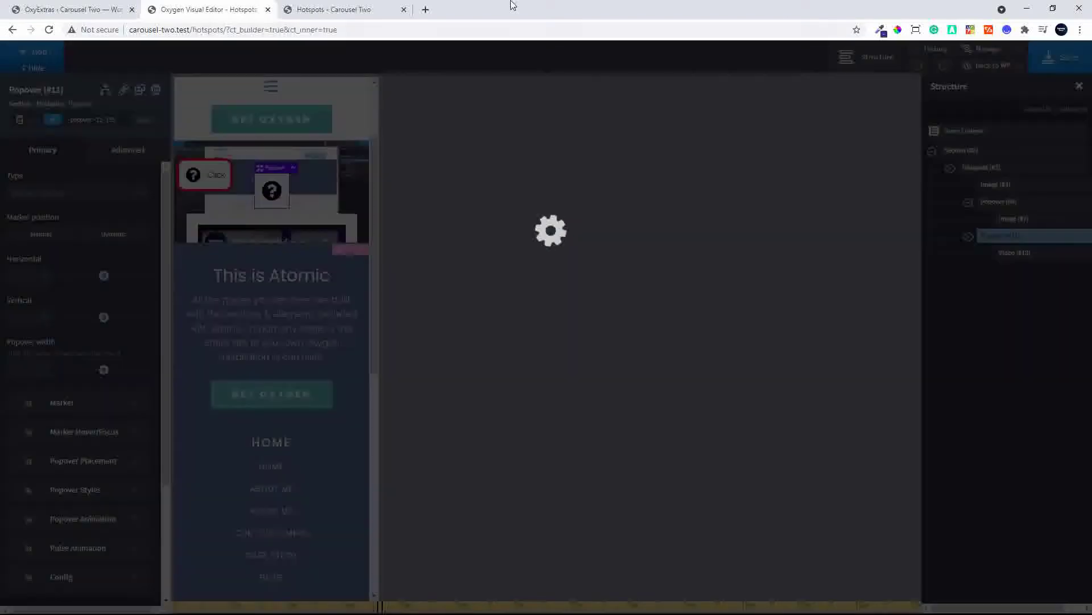
Reload the live Hotspots page in the mobile device view and test the video popover and the "Click" marker's image popover.
{"action": "left_click", "coordinate": [374, 17]}
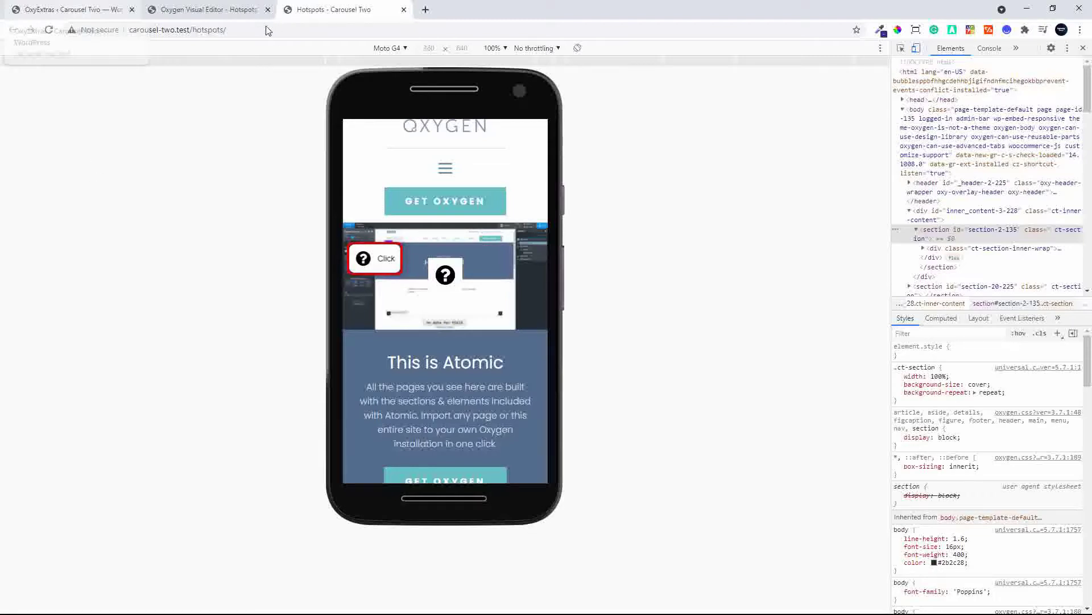
{"action": "key", "text": "F5"}
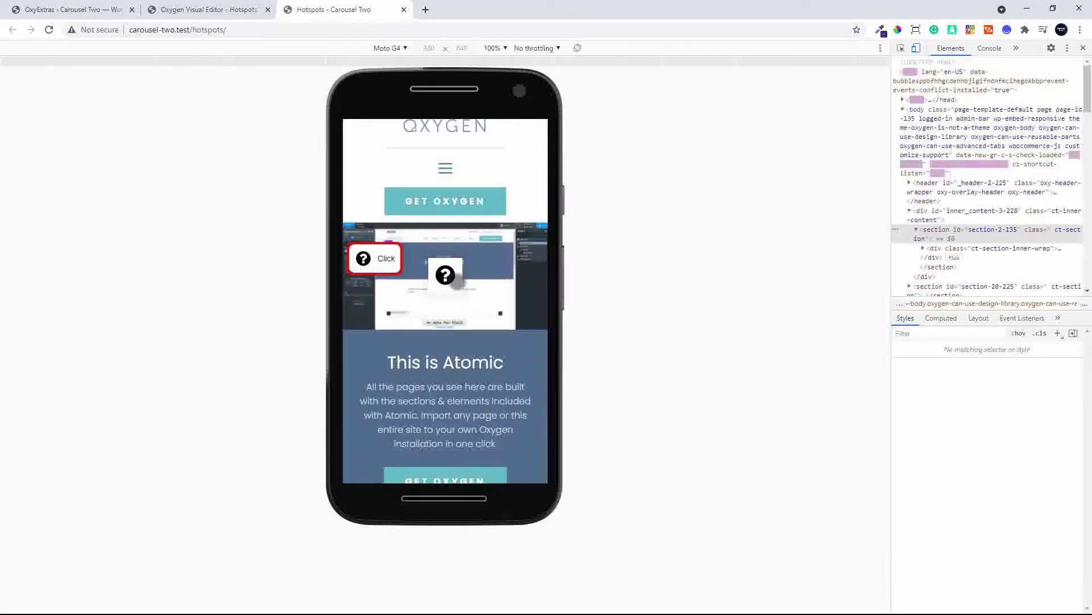
{"action": "left_click", "coordinate": [457, 280]}
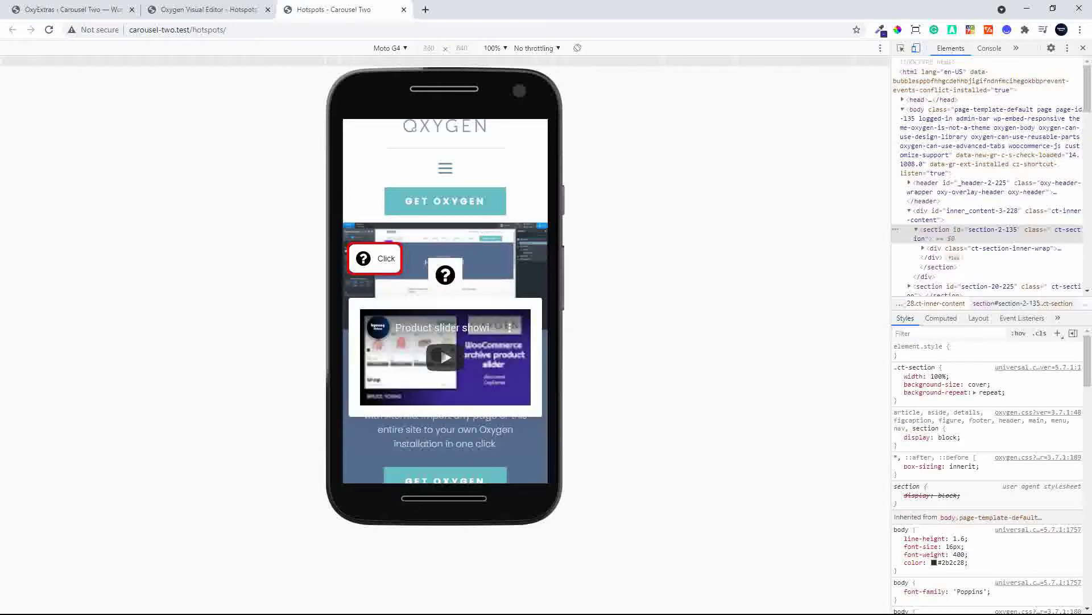
{"action": "left_click", "coordinate": [371, 259]}
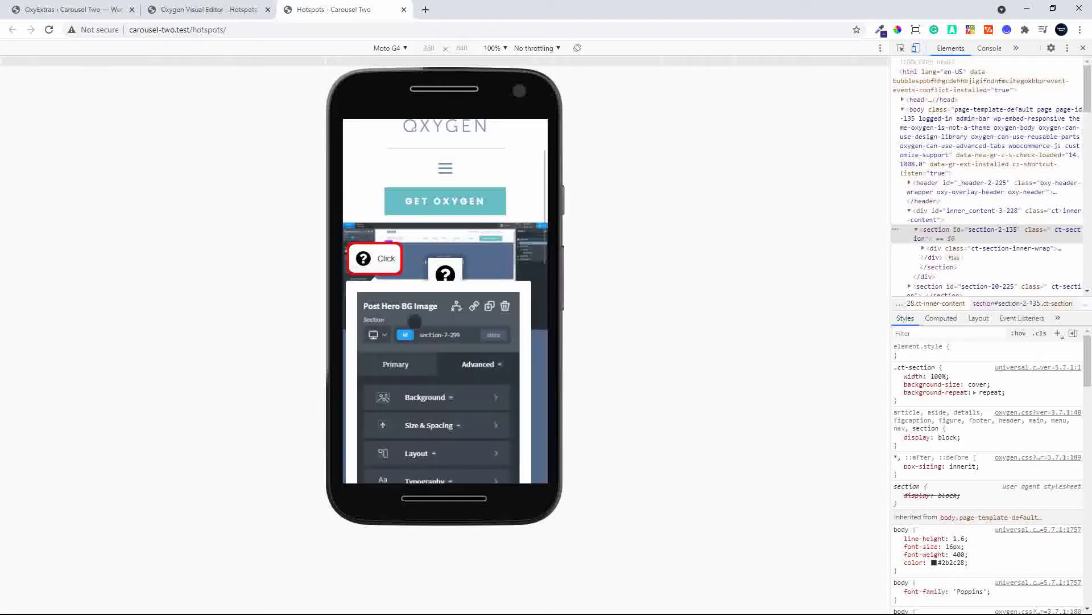
{"action": "scroll", "coordinate": [443, 341], "scroll_direction": "down", "scroll_amount": 3}
{"action": "scroll", "coordinate": [443, 341], "scroll_direction": "up", "scroll_amount": 5}
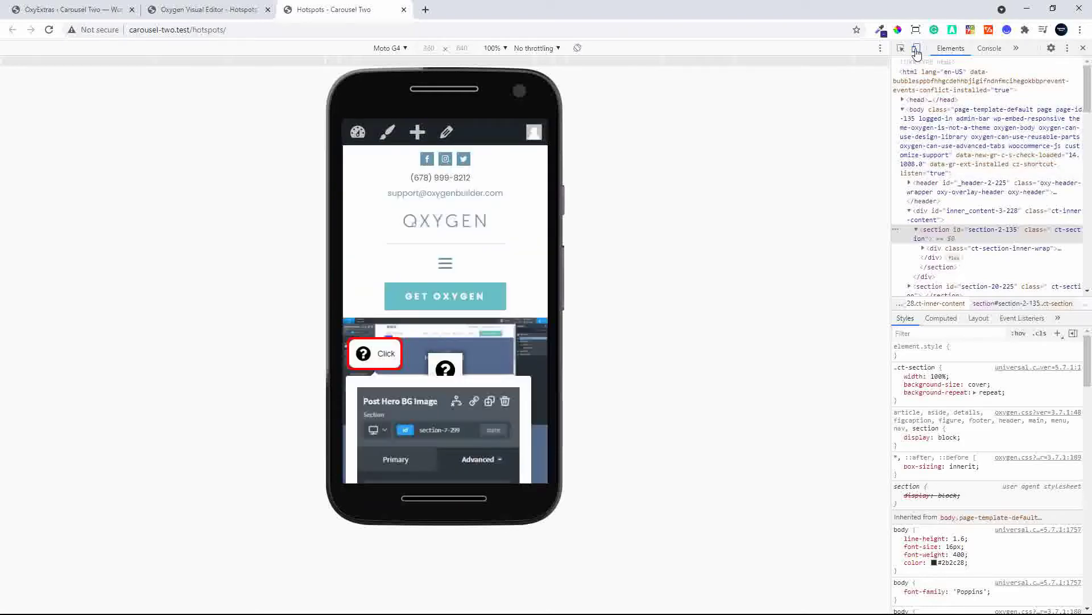
Return the live page to the desktop view, test the video marker's popover there and close it again.
{"action": "left_click", "coordinate": [916, 50]}
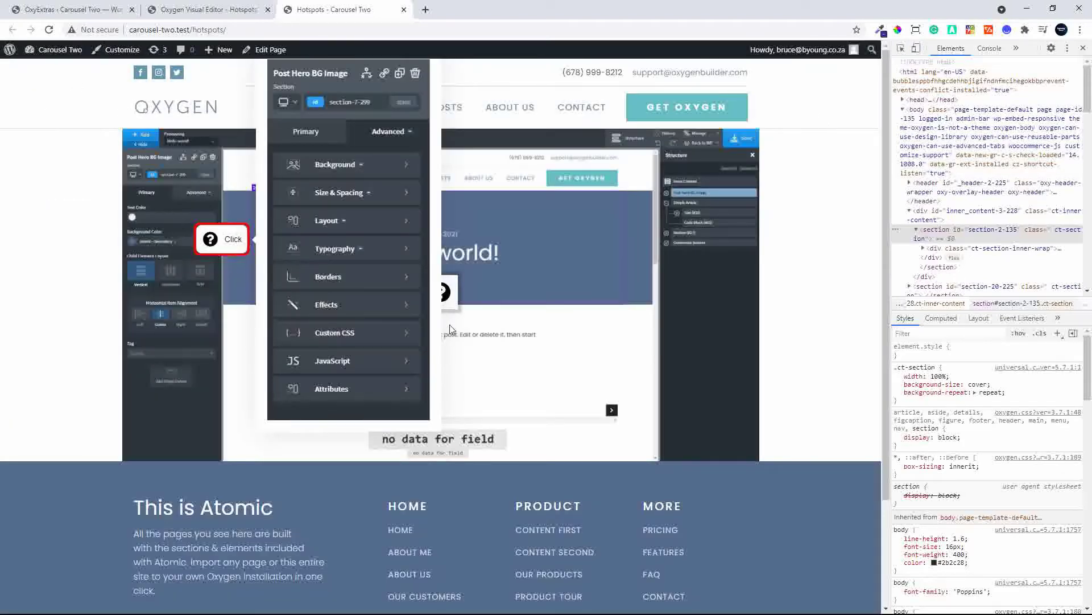
{"action": "left_click", "coordinate": [450, 290]}
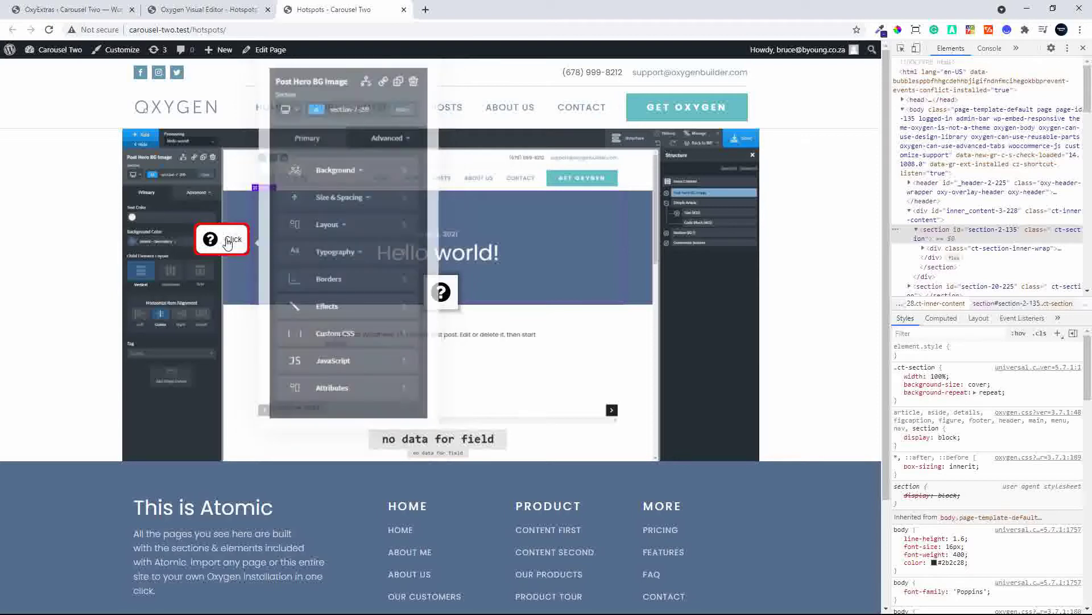
{"action": "left_click", "coordinate": [446, 285]}
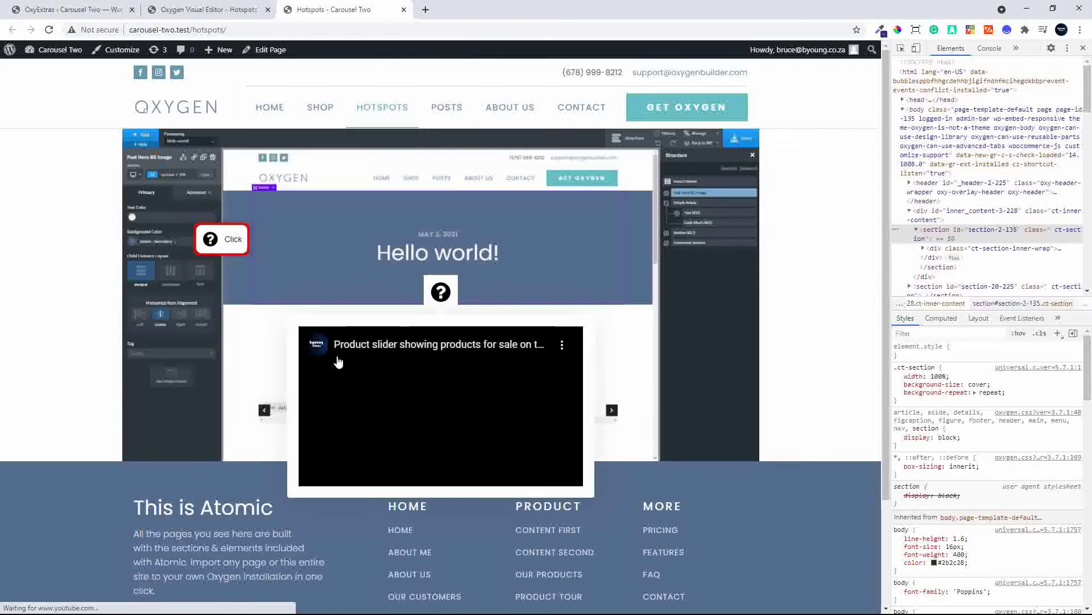
{"action": "left_click", "coordinate": [443, 291]}
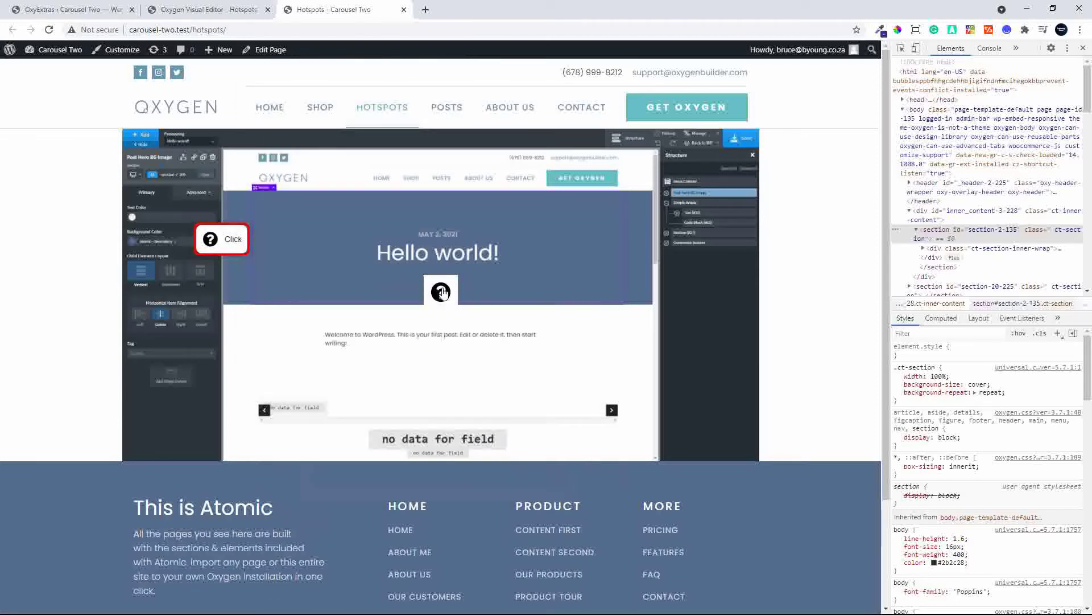